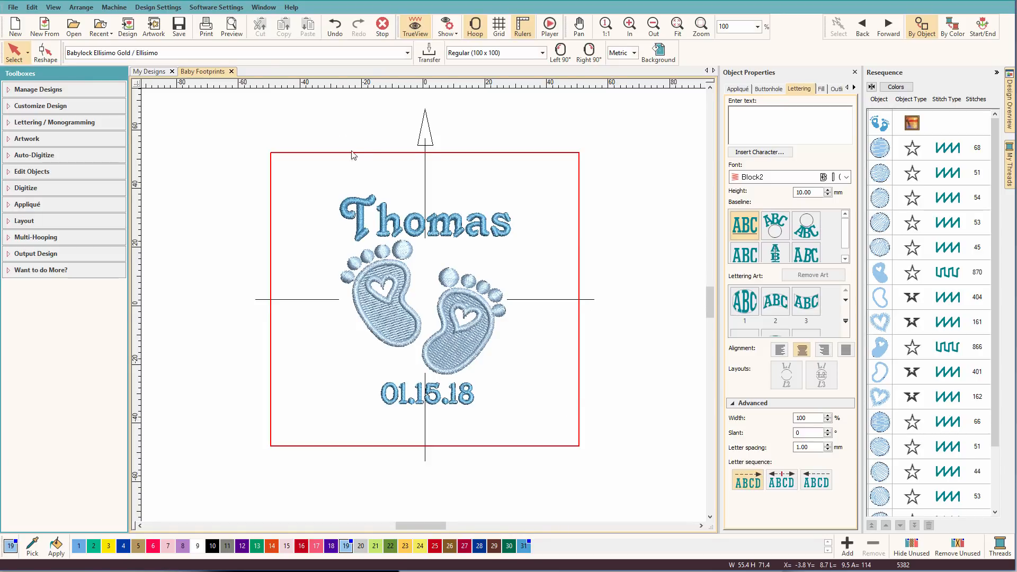
Start a new design and insert the Baby Footprints PNG artwork into the hoop
key(ctrl+n)
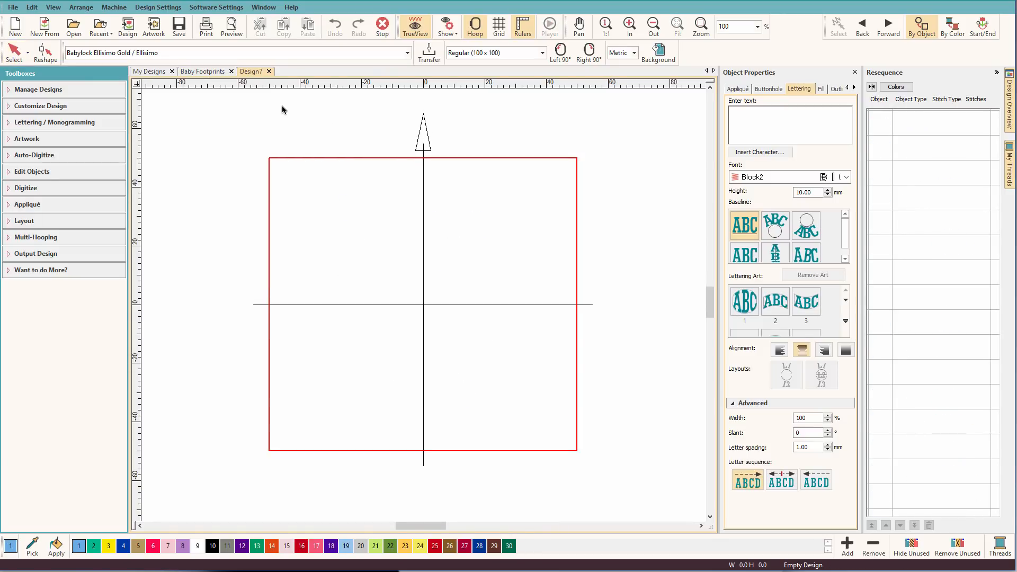
click(8, 158)
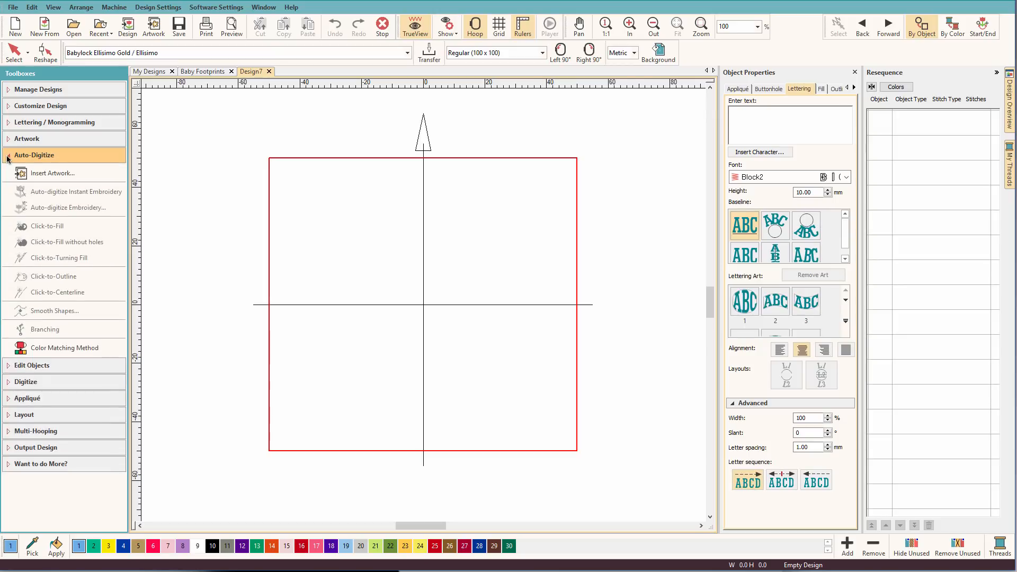
click(33, 172)
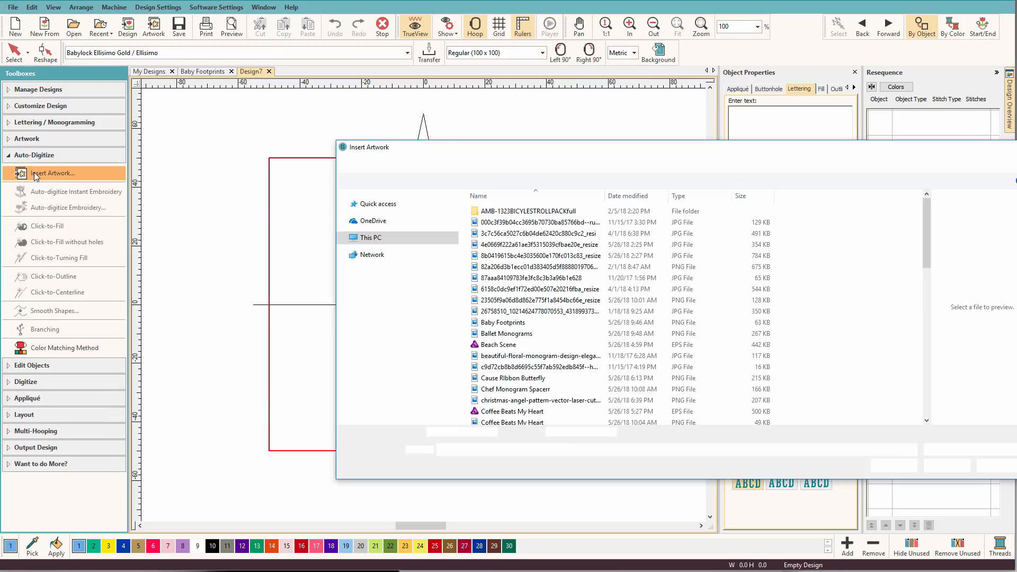
click(504, 324)
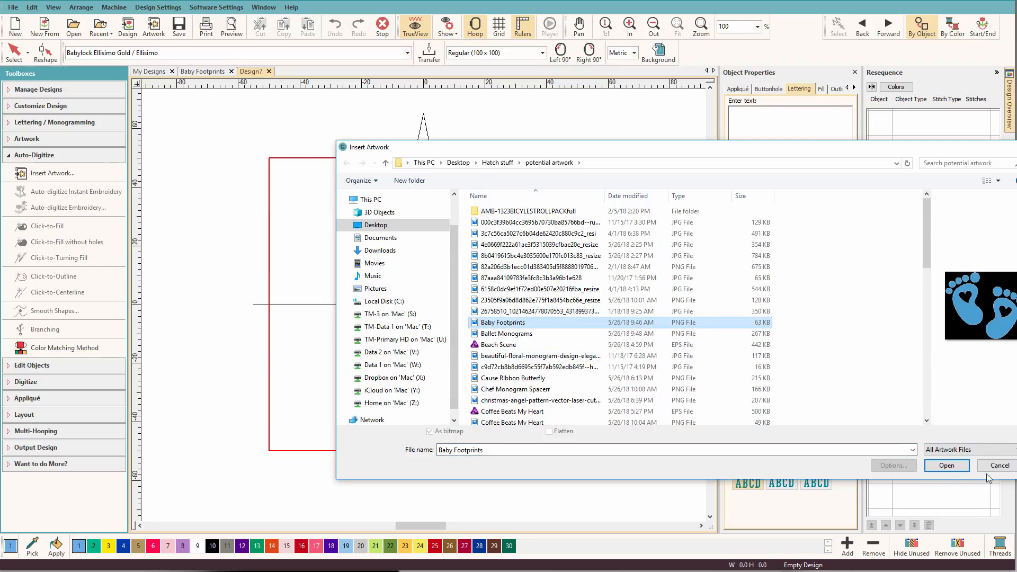
click(946, 466)
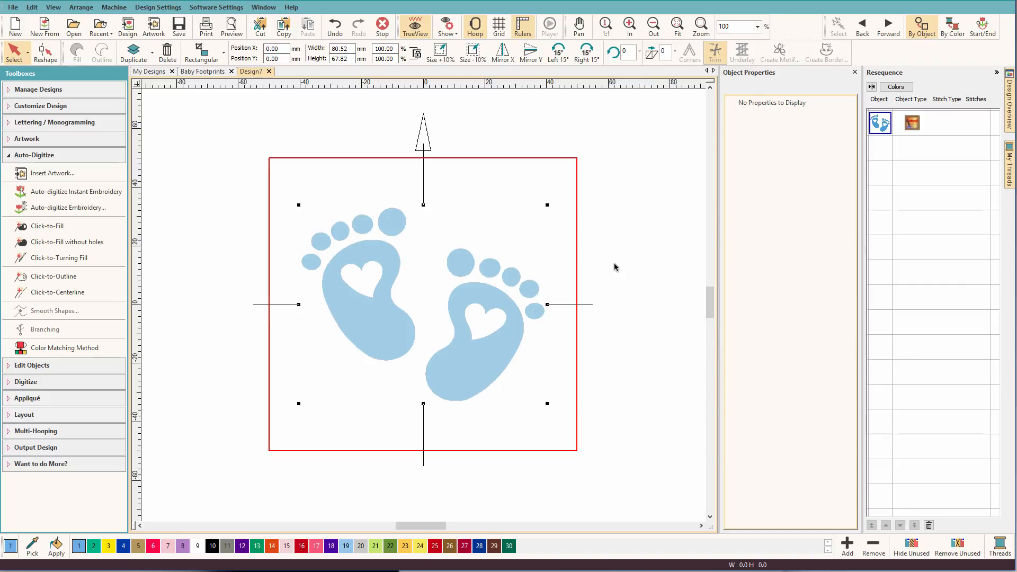
Resize the inserted footprints artwork proportionally to a width of 60 mm and lock it in place
click(502, 296)
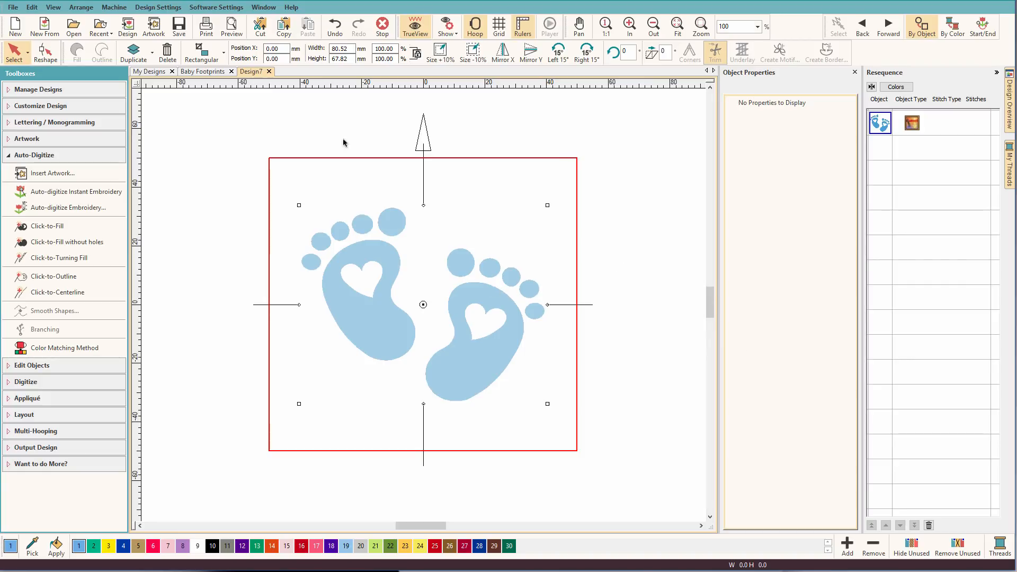
double_click(344, 49)
text(60)
key(Return)
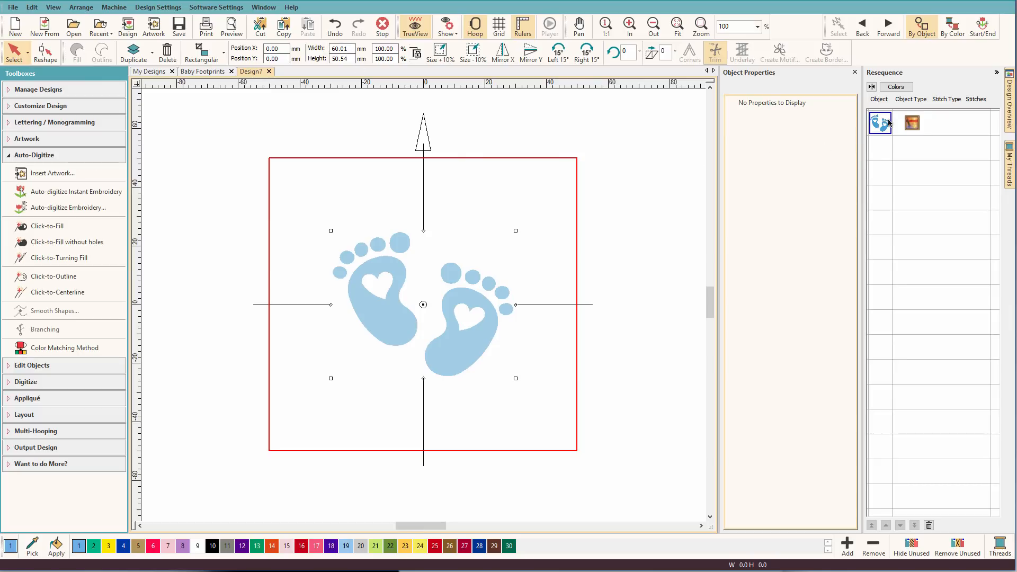
key(k)
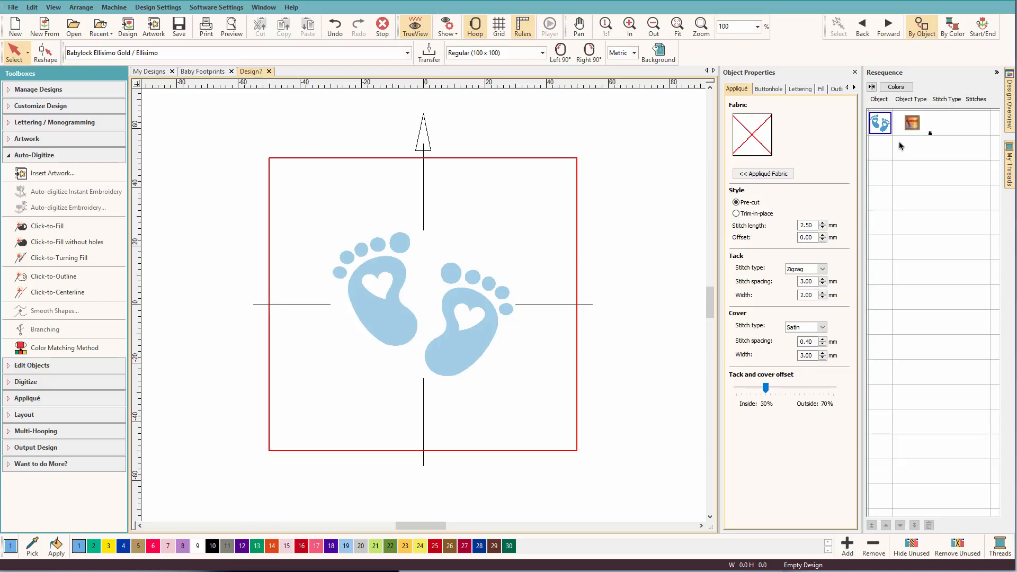
Save the new design in EMB format under the name Babyfeet
key(ctrl+s)
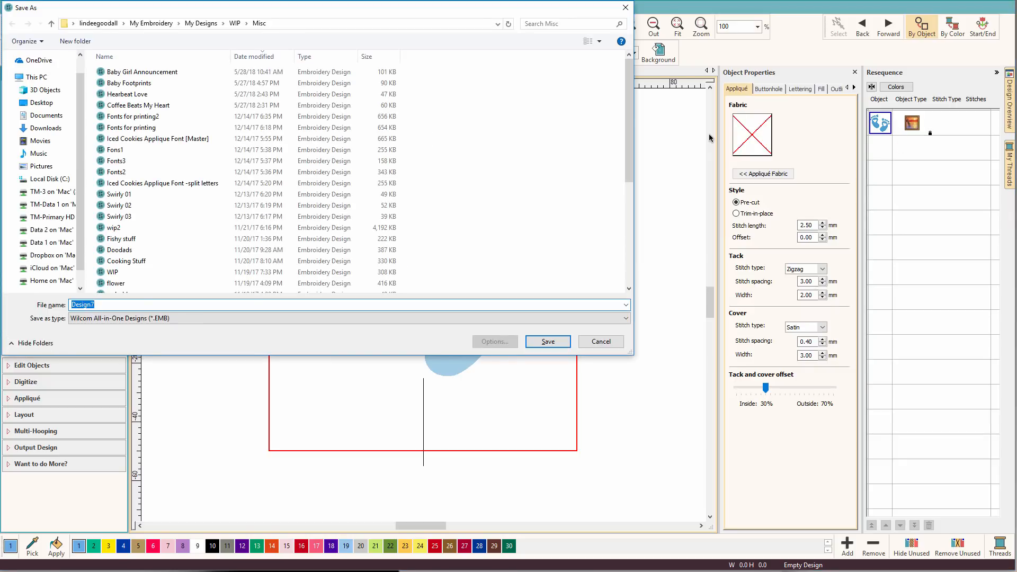
text(Bab)
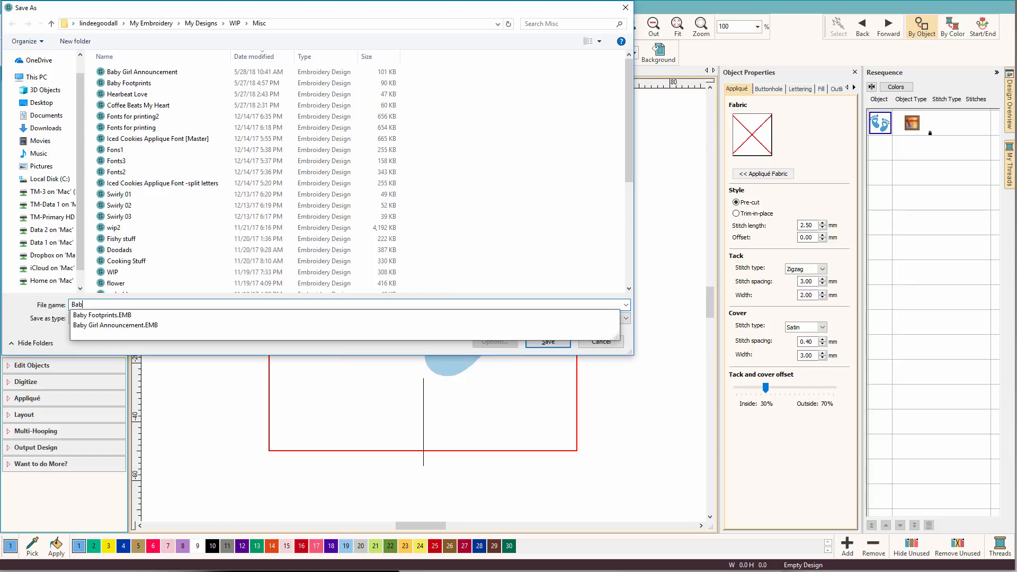
text(yfeet)
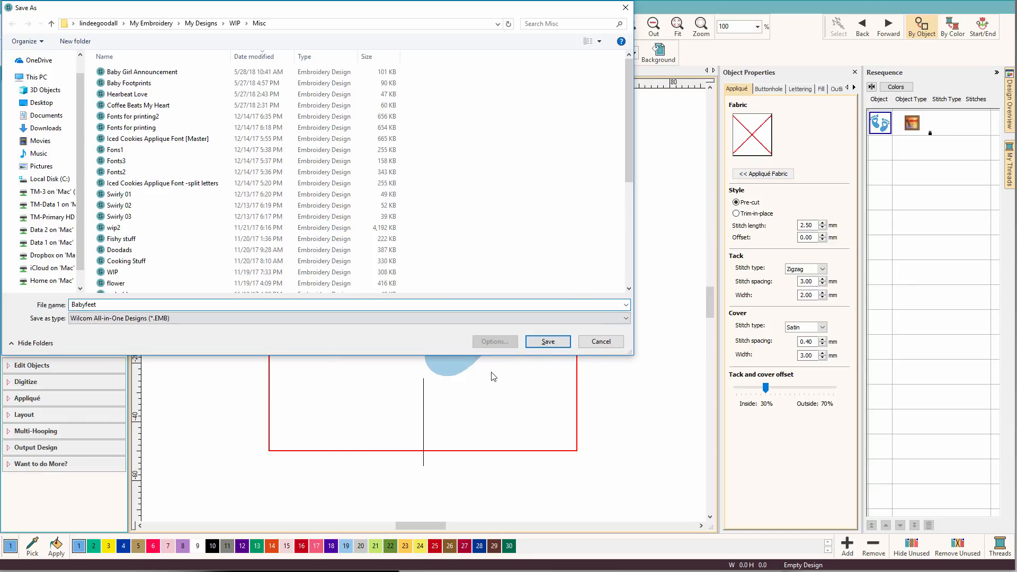
click(548, 343)
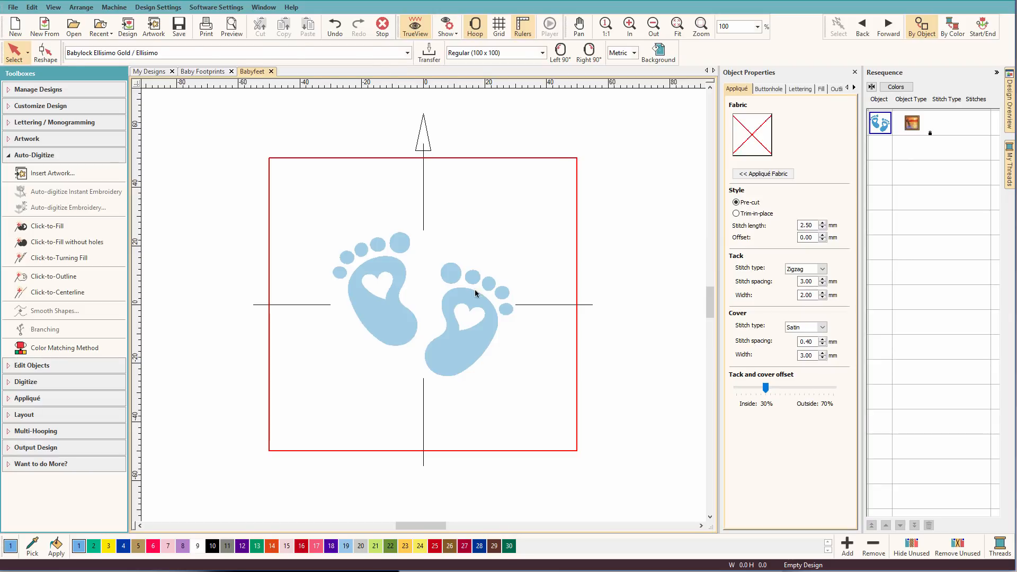
Unlock the footprints artwork and convert it to stitches with Auto-digitize Instant Embroidery
click(880, 124)
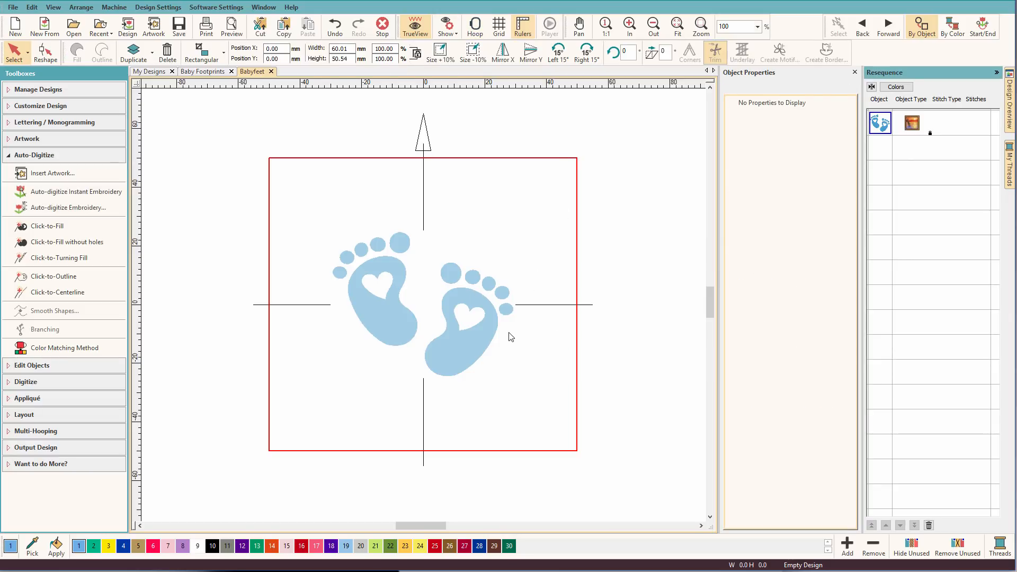
click(476, 335)
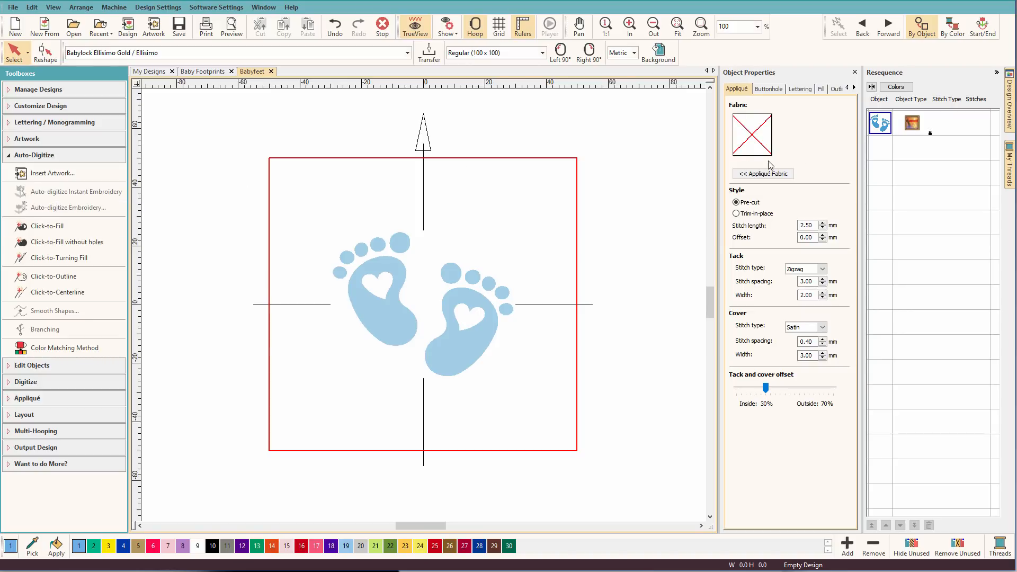
click(882, 128)
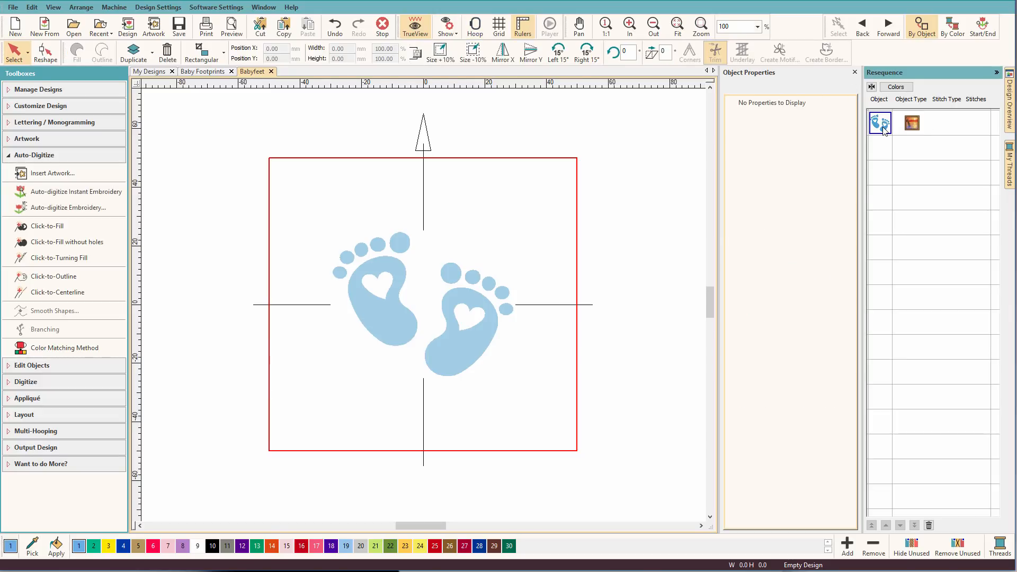
click(383, 294)
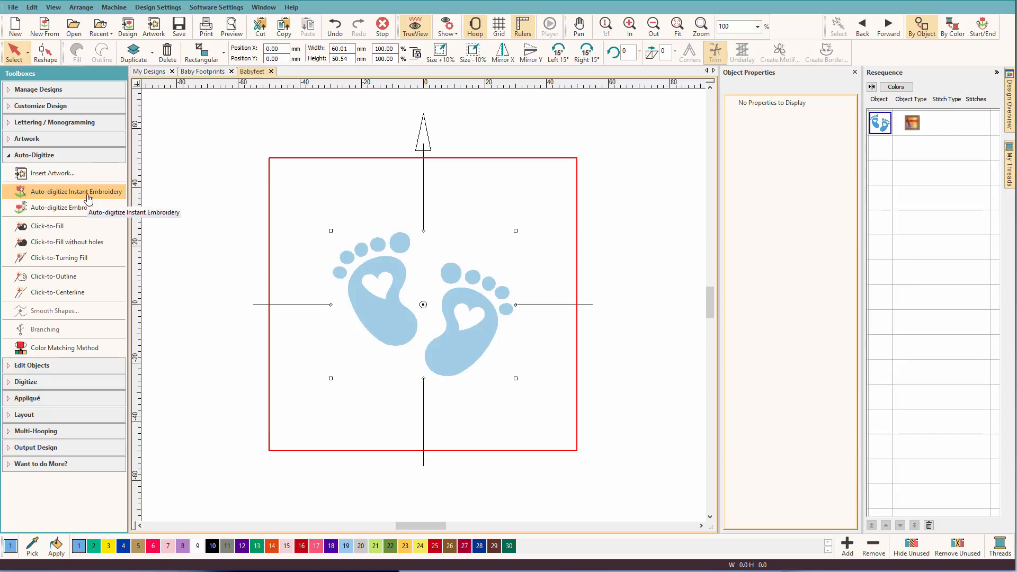
click(88, 193)
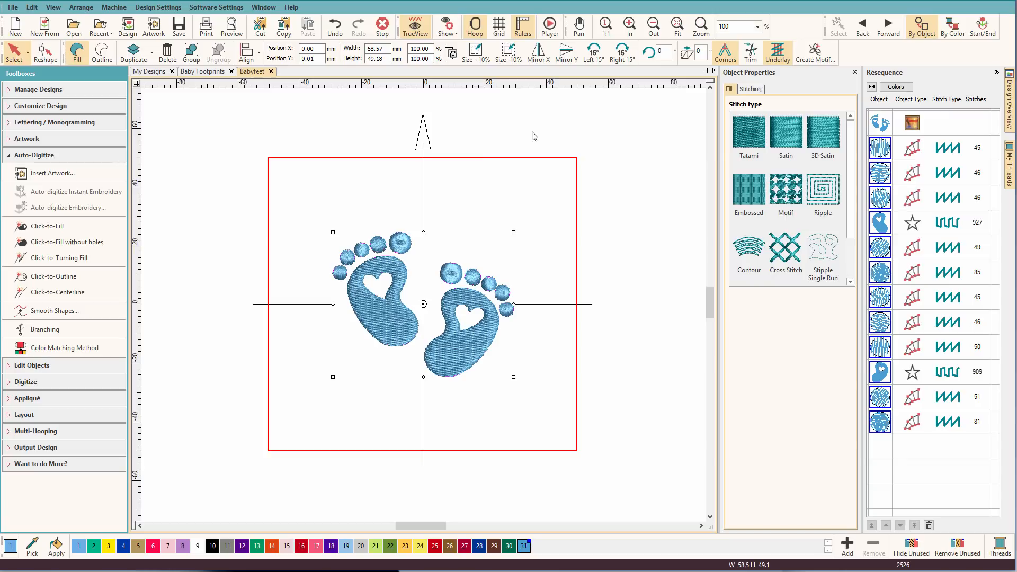
Lock the original footprints artwork again beneath the generated stitch objects
click(885, 124)
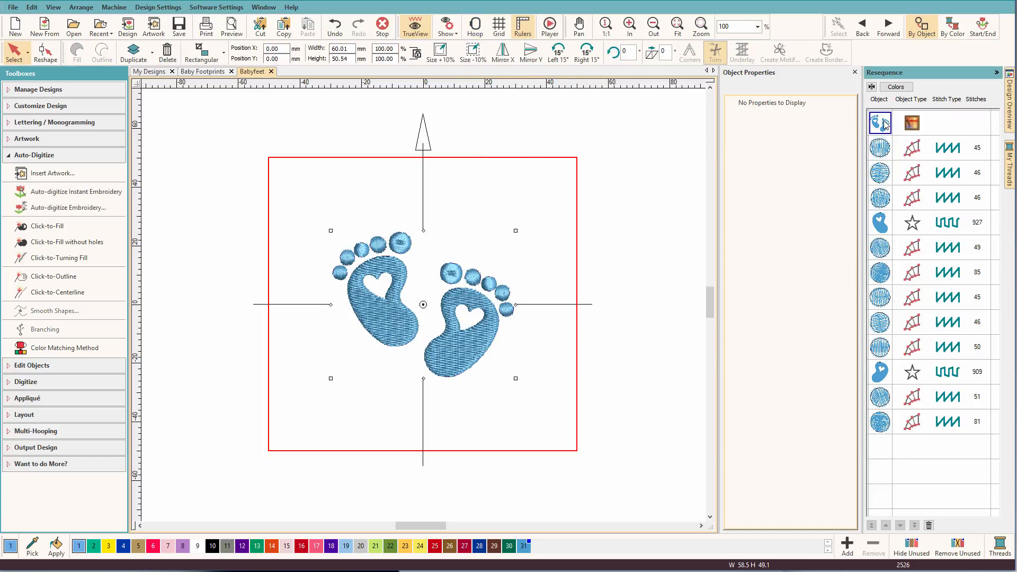
key(Escape)
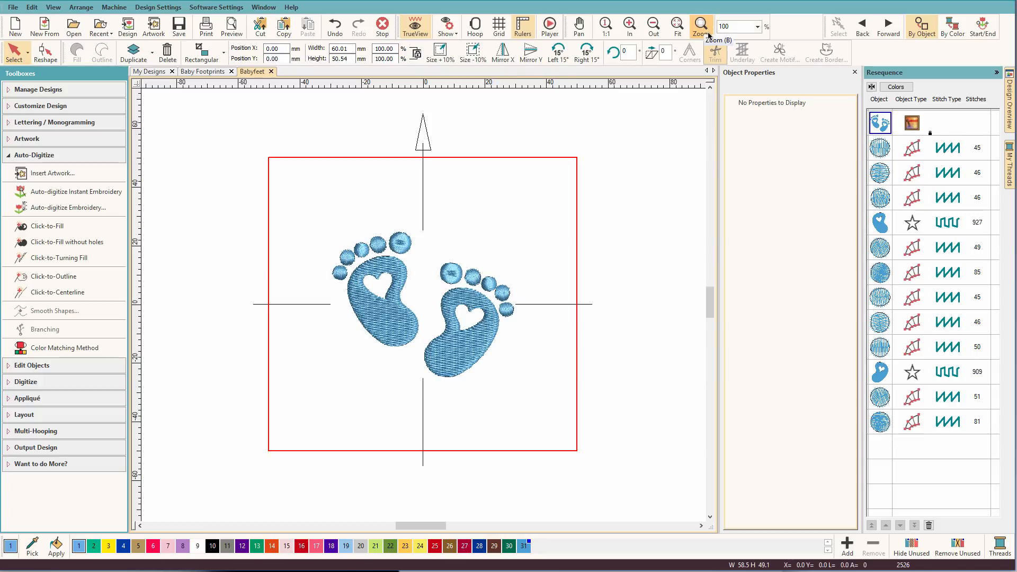
Reshape the left foot's Tatami fill so its stitch angle line runs diagonally, rising from the foot's lower-left edge to the right
key(b)
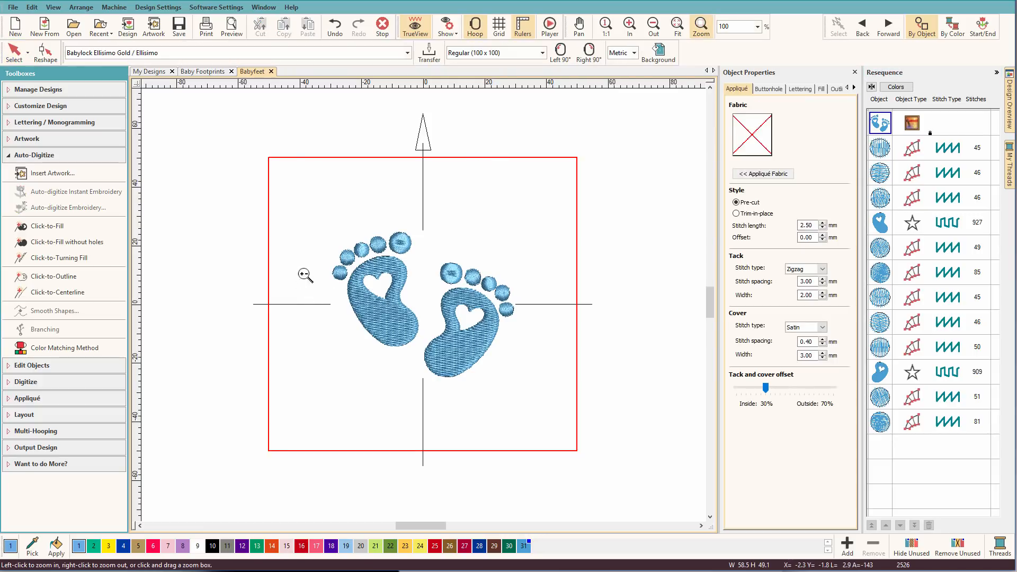
drag(330, 233, 528, 395)
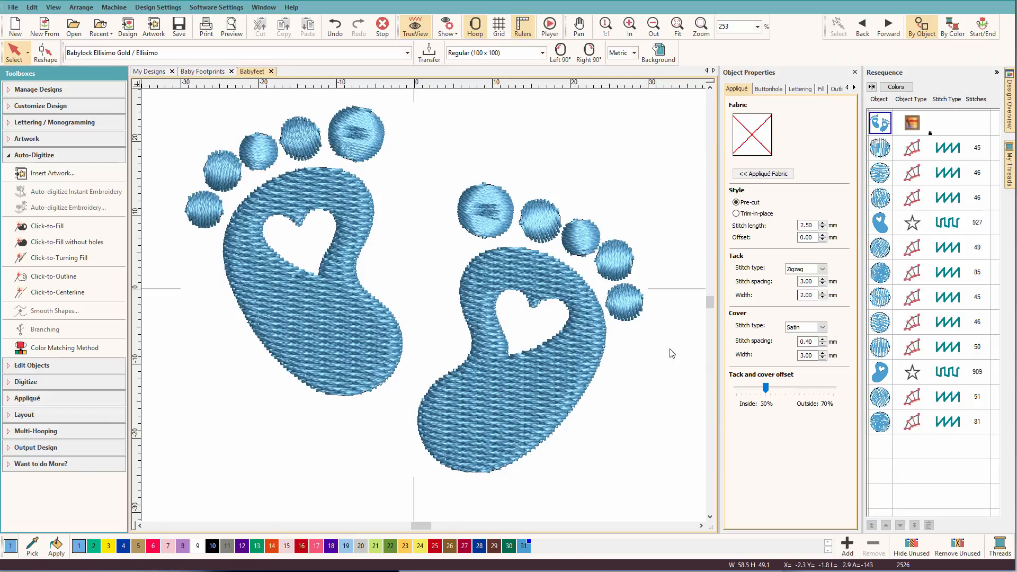
click(881, 223)
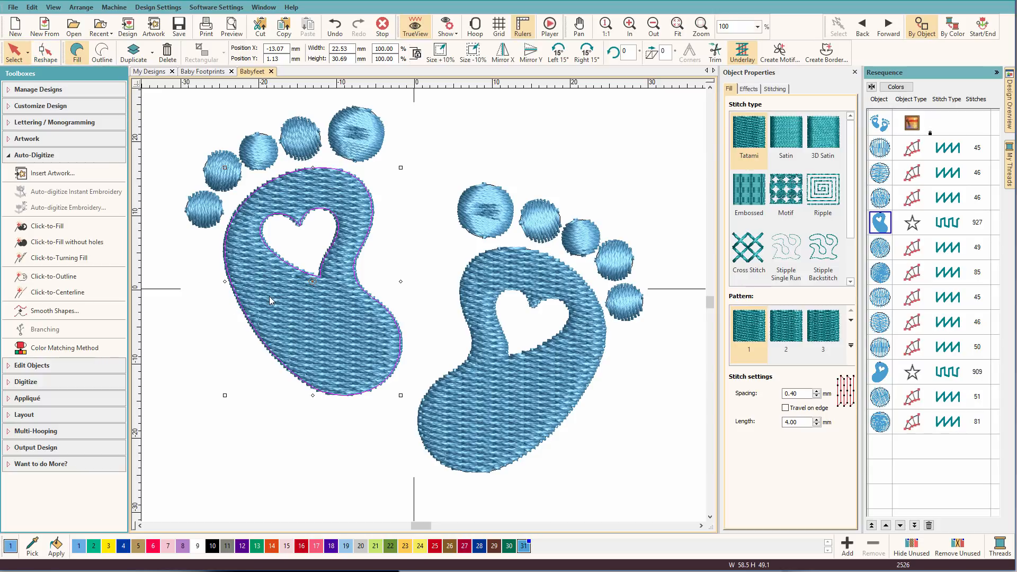
key(h)
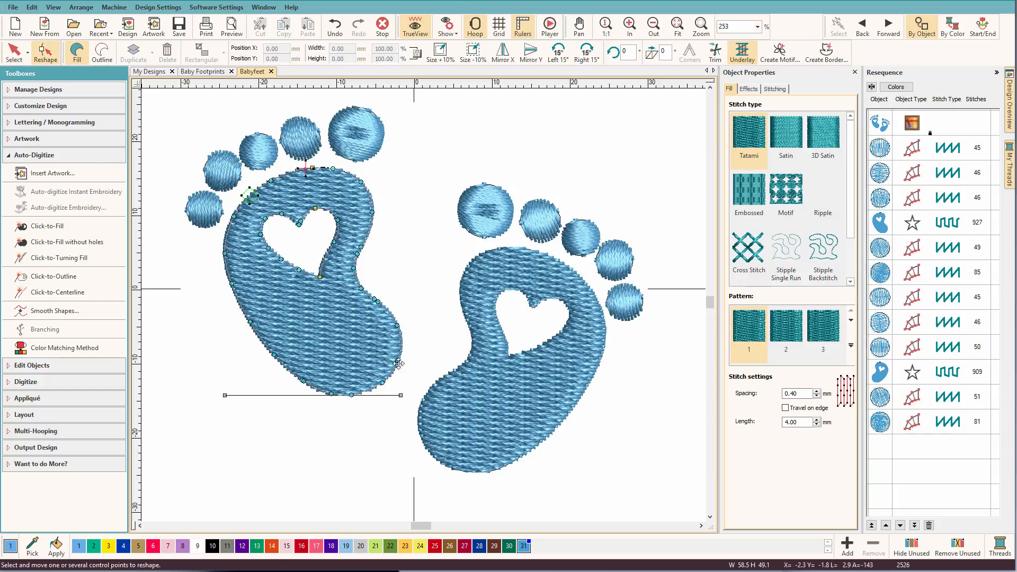
drag(400, 395, 384, 301)
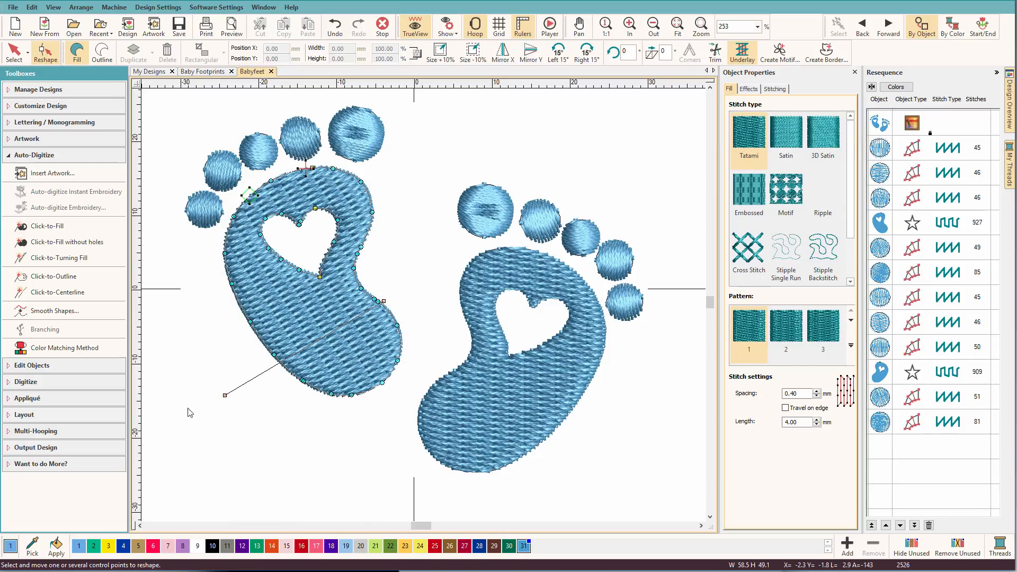
drag(228, 391, 276, 369)
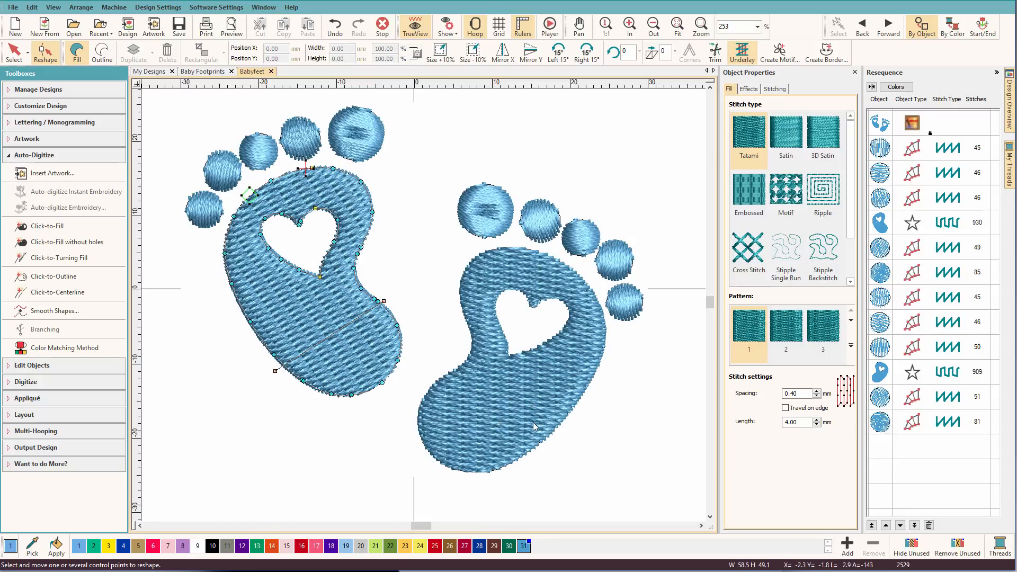
key(Escape)
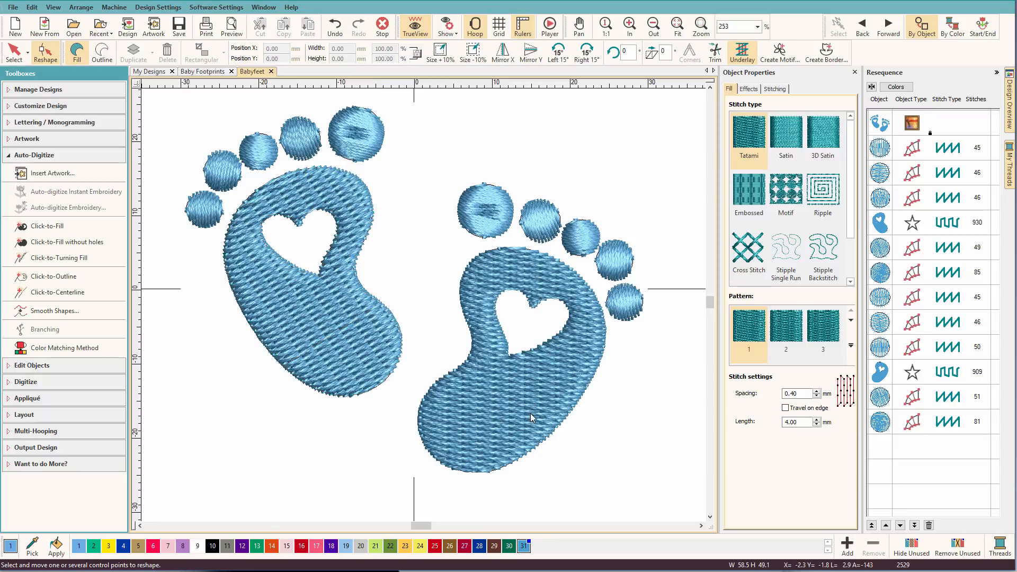
key(Escape)
Reshape the right foot's Tatami fill so its stitches run diagonally, mirroring the left foot, at a stitch angle of 137°
click(530, 413)
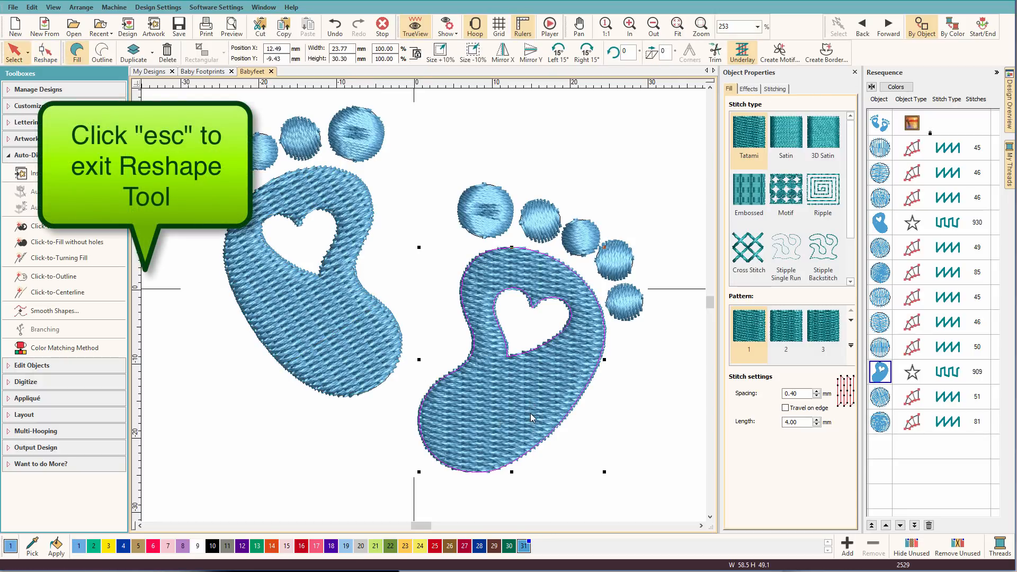
key(h)
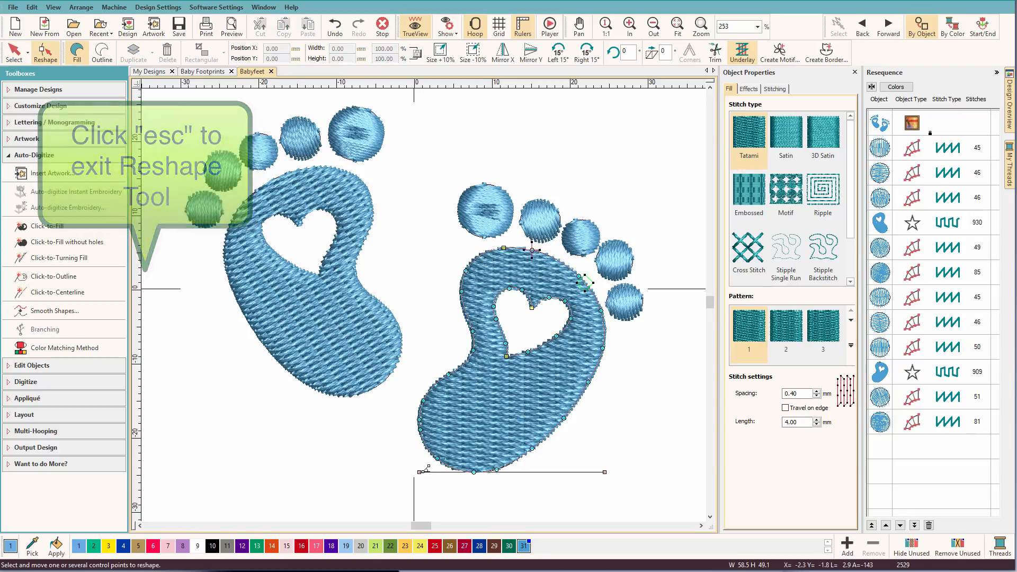
drag(423, 468, 441, 371)
drag(604, 472, 542, 448)
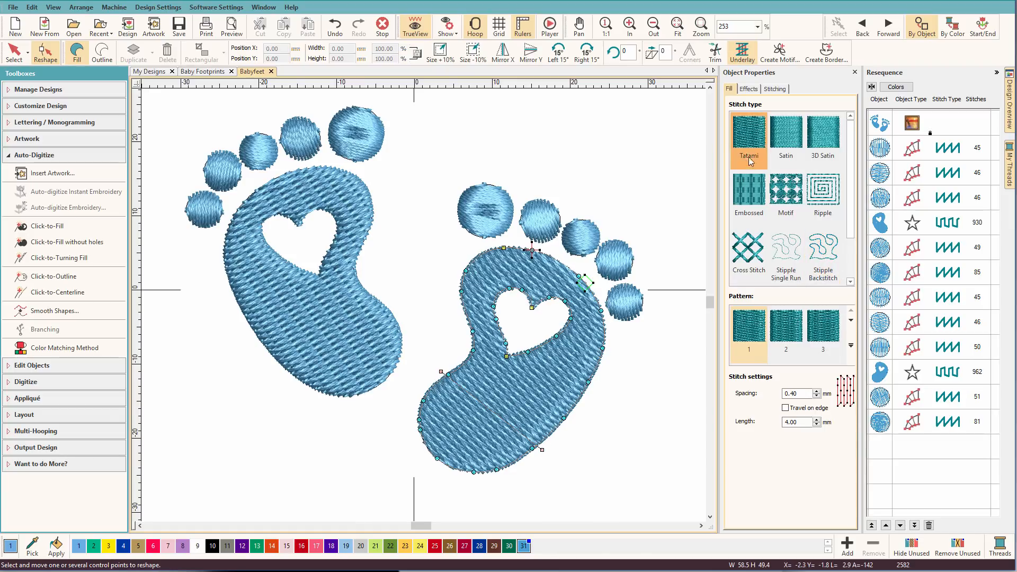
click(775, 89)
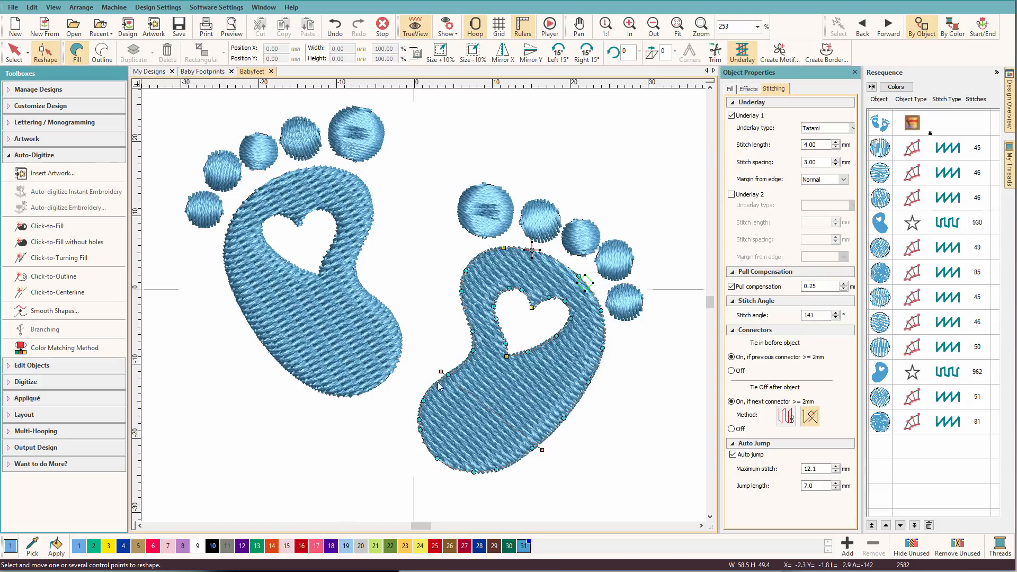
drag(444, 369, 447, 367)
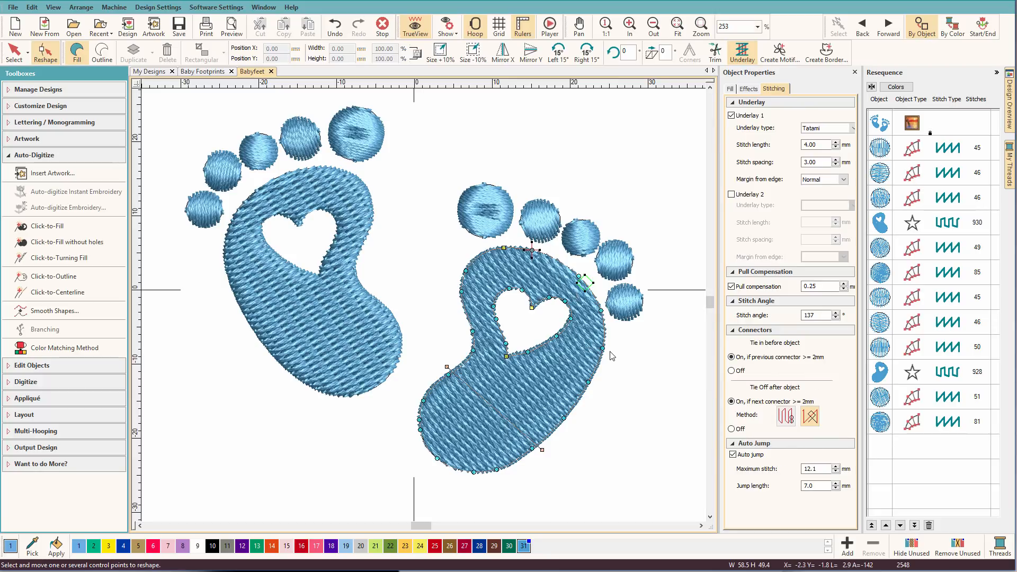
Turn off TrueView to display the stitches and the connectors between the objects
click(416, 30)
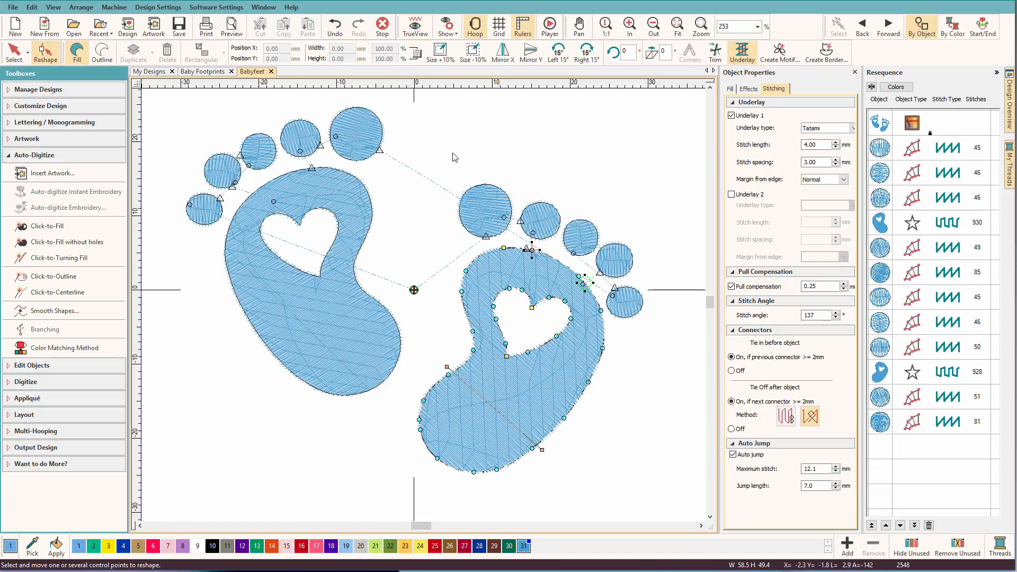
key(t)
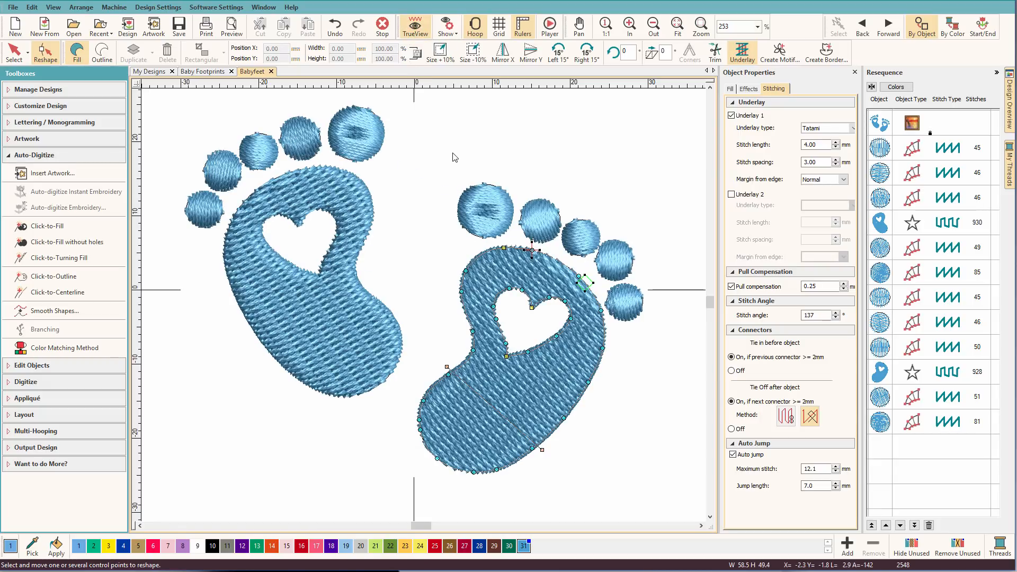
key(t)
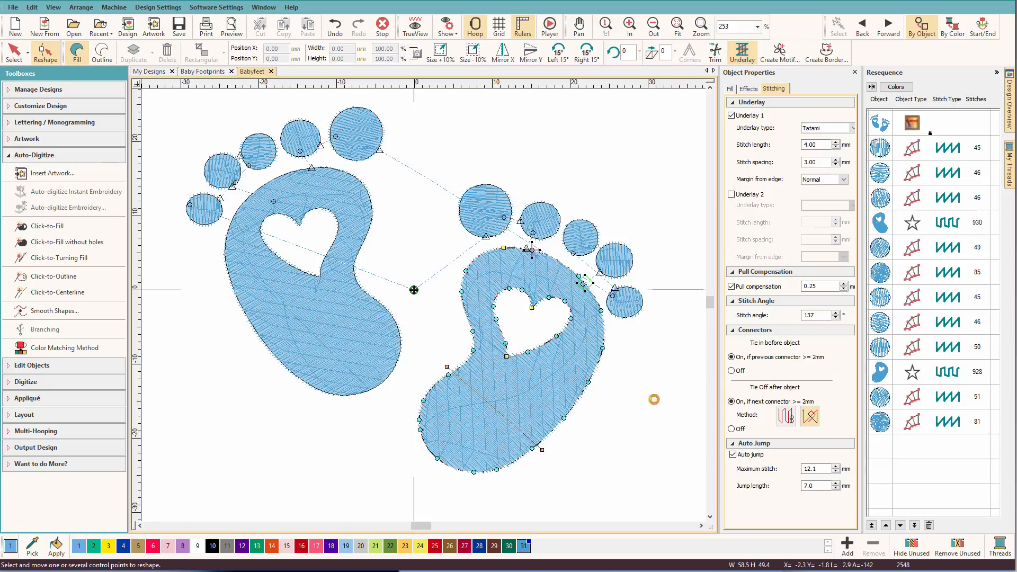
Select every object in the design and smooth their shapes with a precision of 0.50 mm
key(ctrl+a)
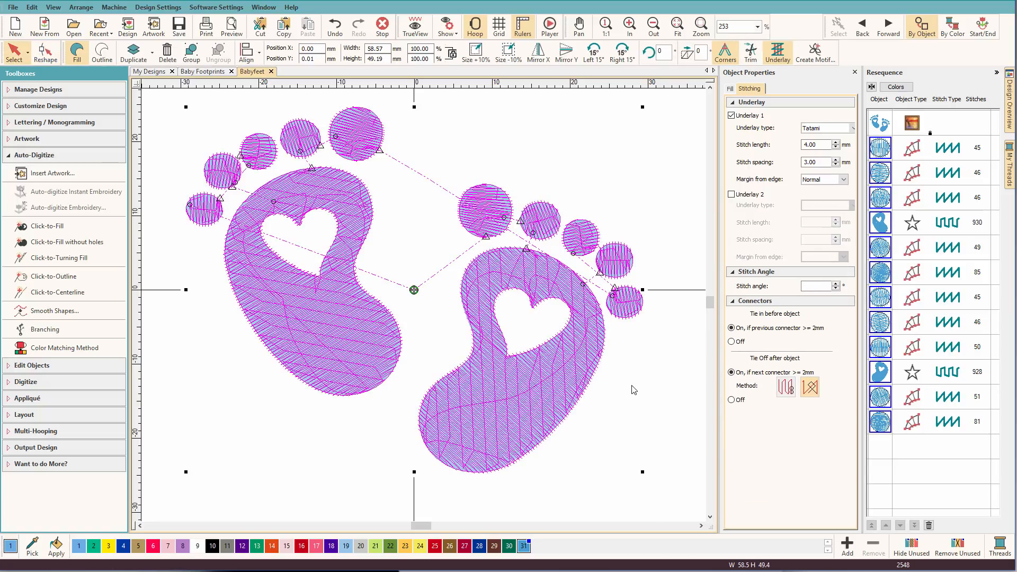
click(37, 314)
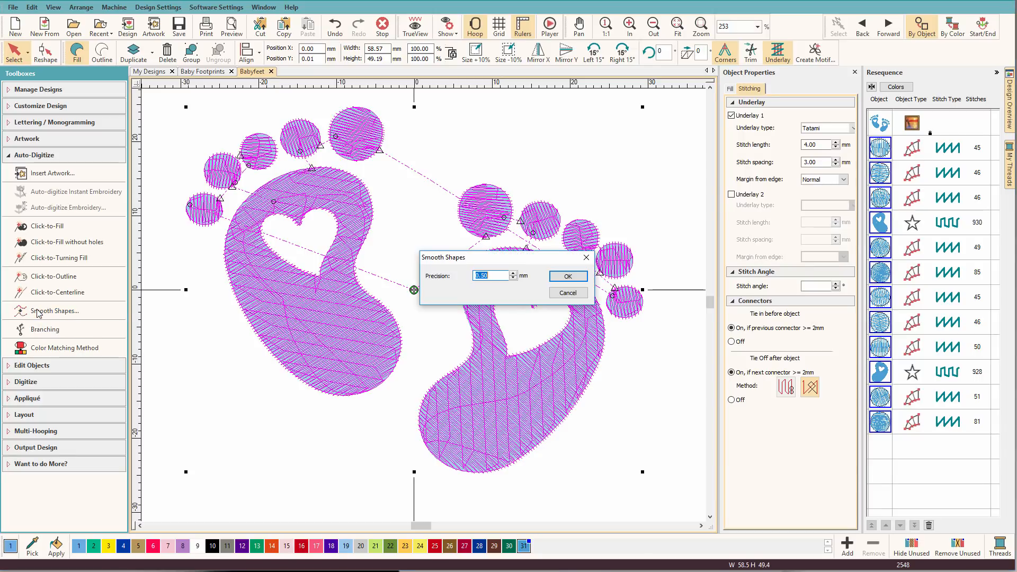
click(564, 276)
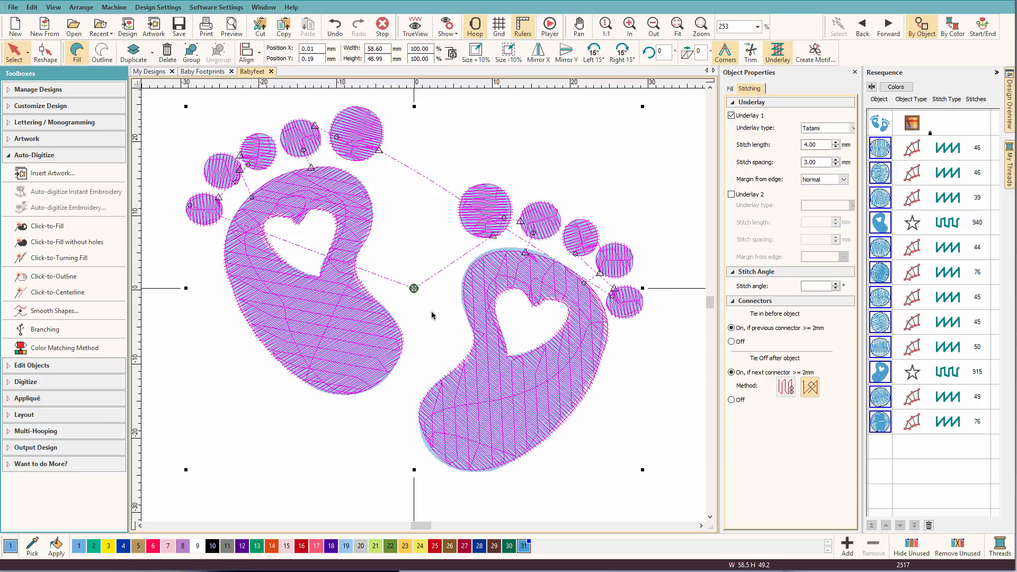
right_click(634, 363)
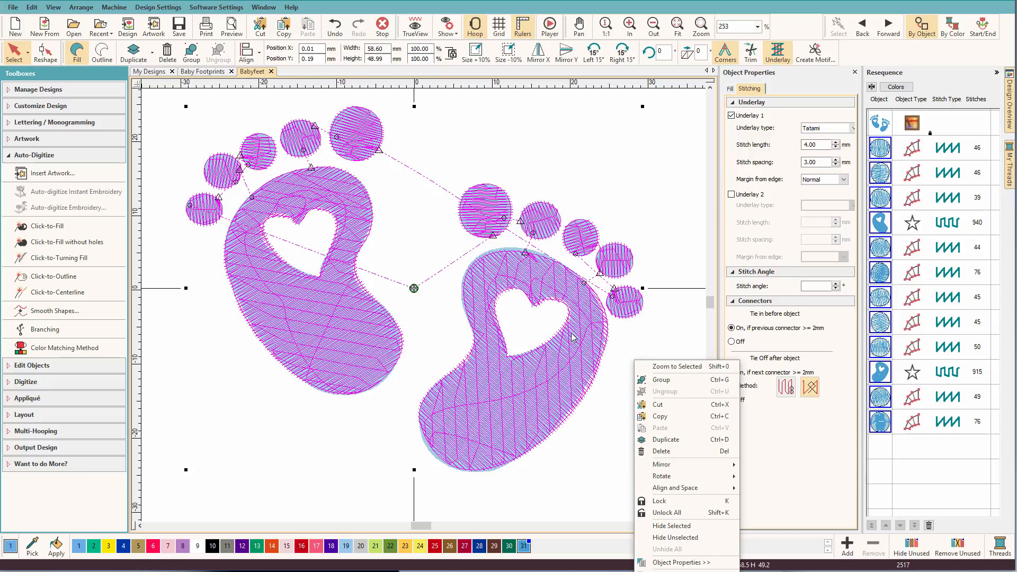
click(610, 375)
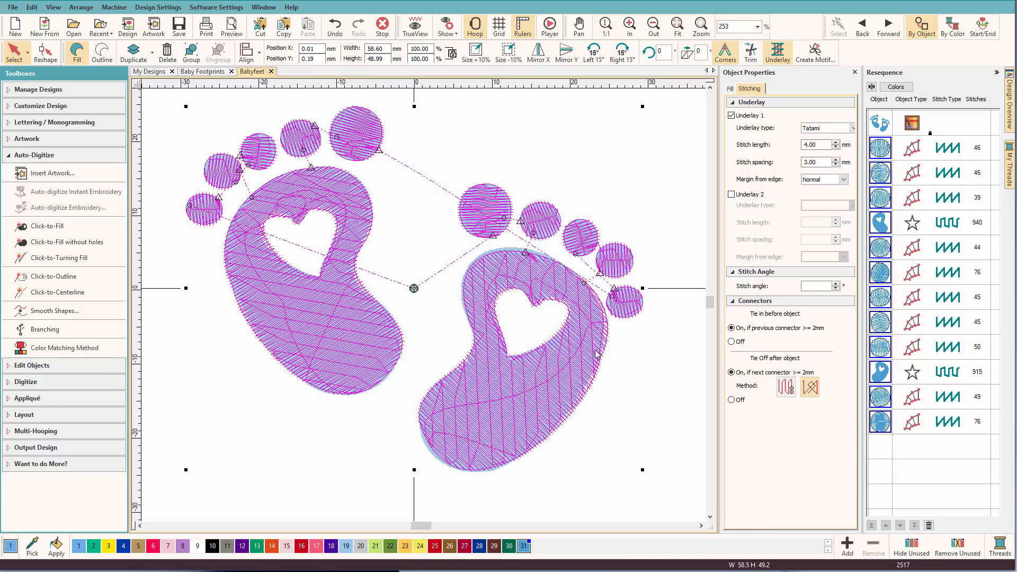
key(Escape)
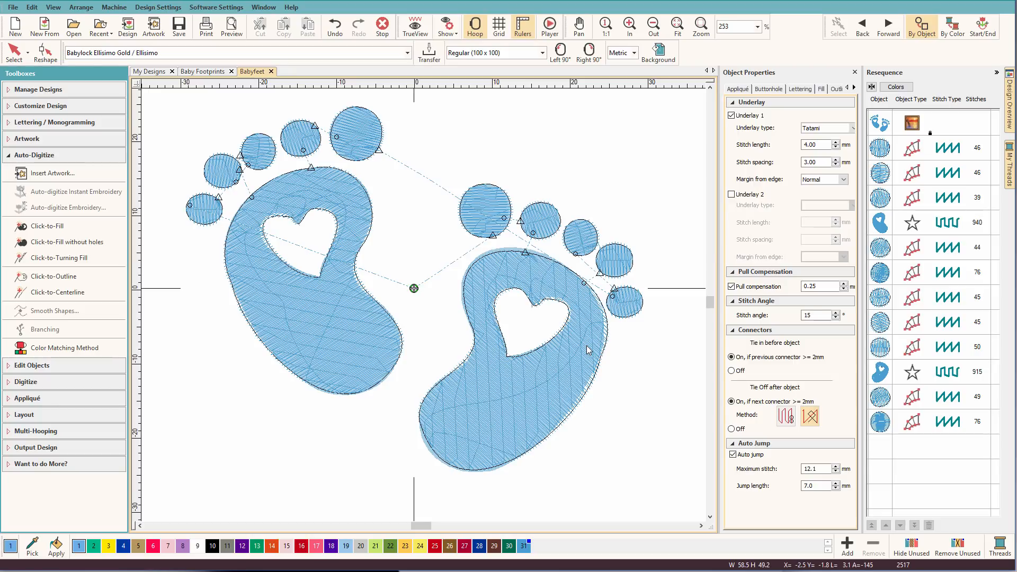
Reshape the right foot's outline by moving control points around the heel, both sides and the top edge so it follows the artwork
click(588, 350)
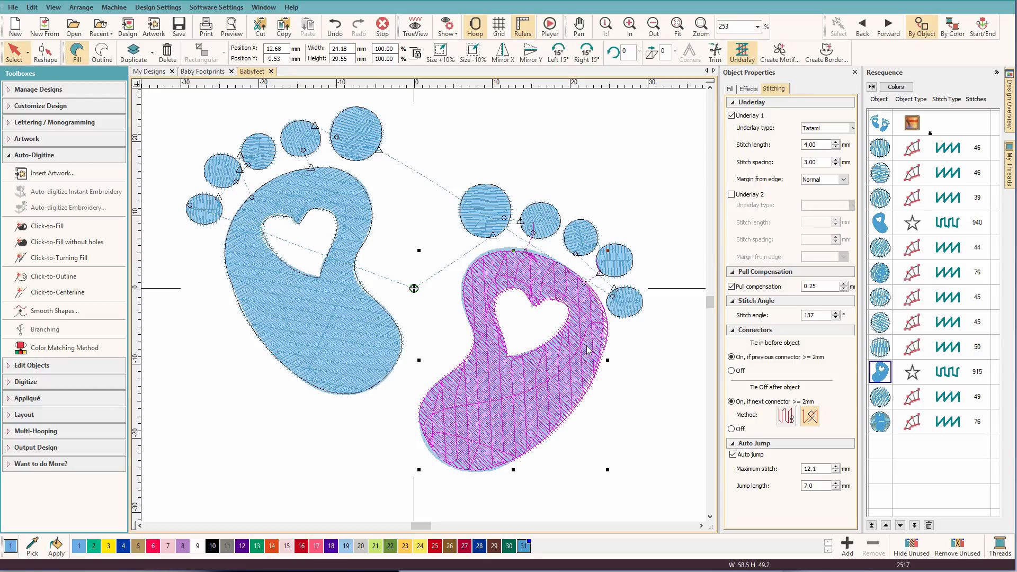
key(h)
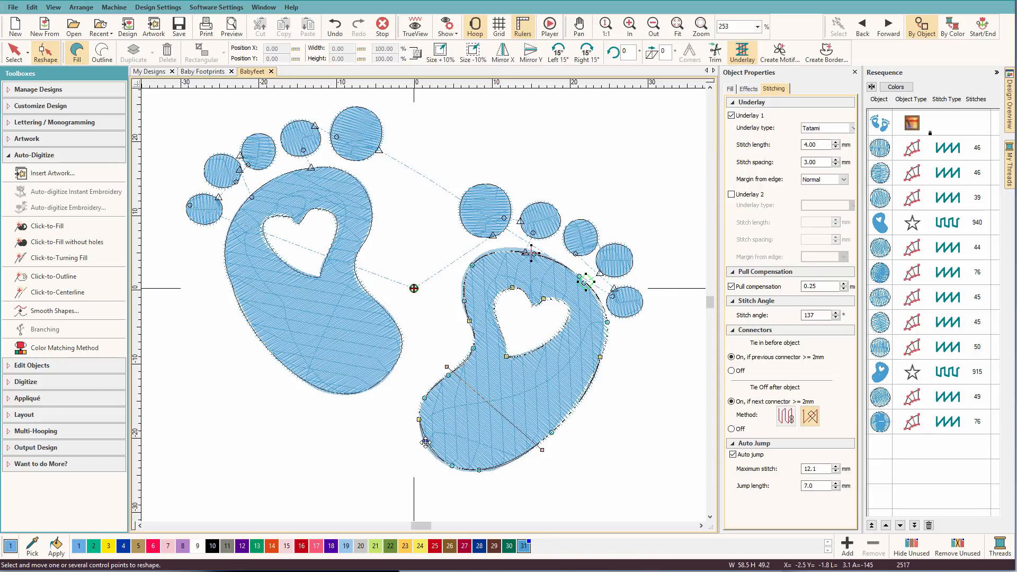
drag(424, 443, 451, 466)
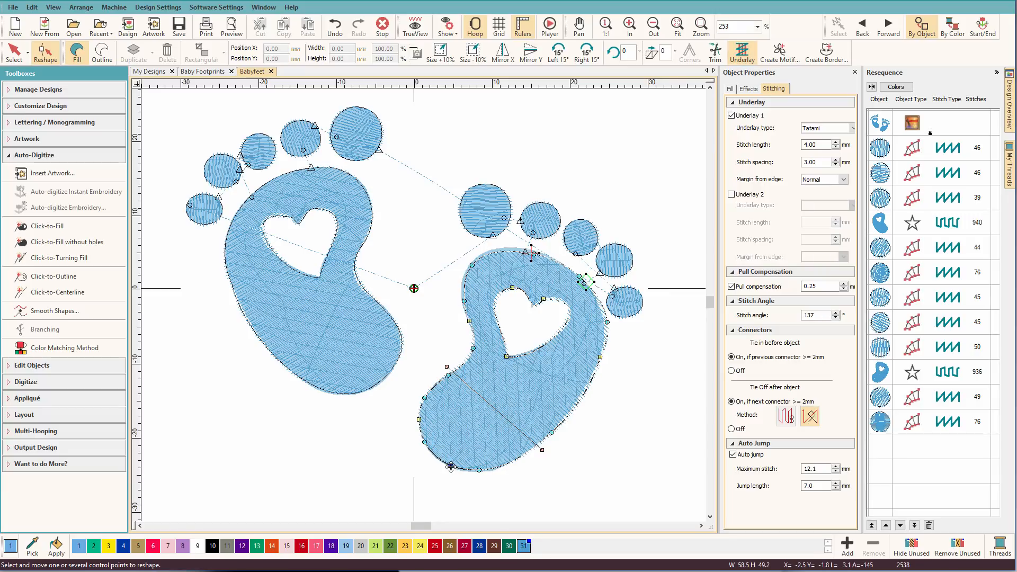
drag(608, 322, 602, 320)
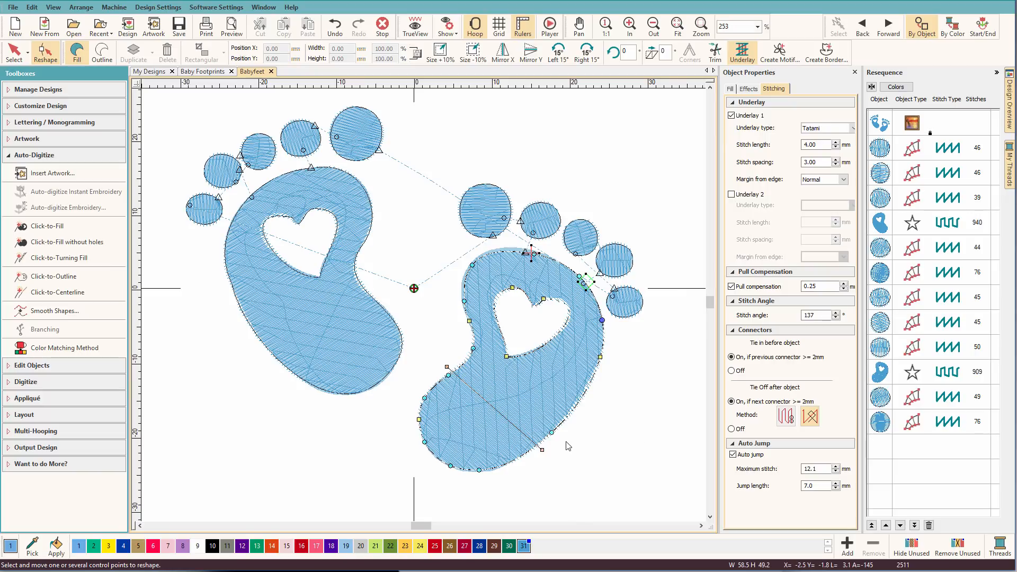
drag(551, 434, 549, 432)
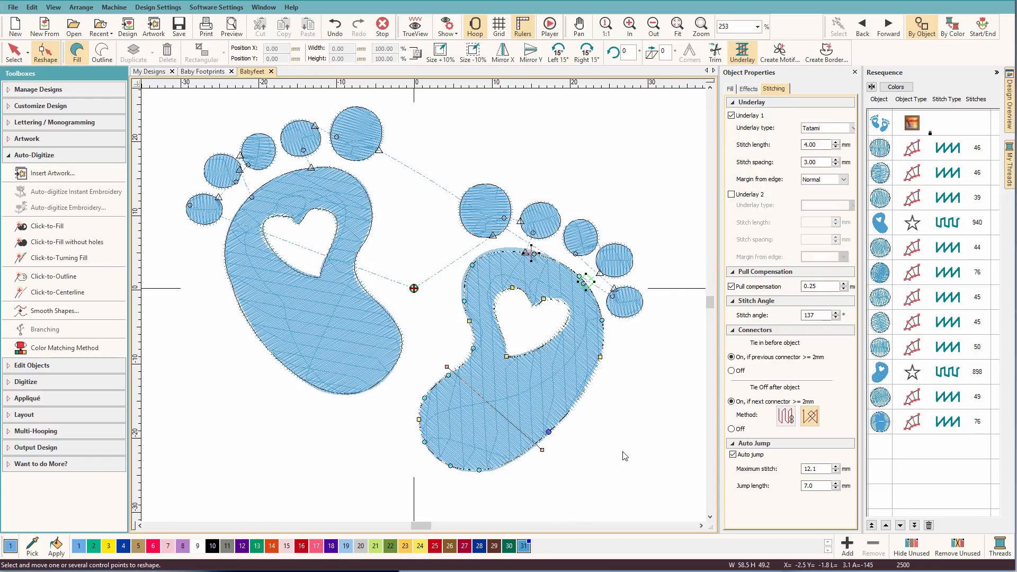
drag(472, 265, 471, 263)
drag(463, 300, 464, 299)
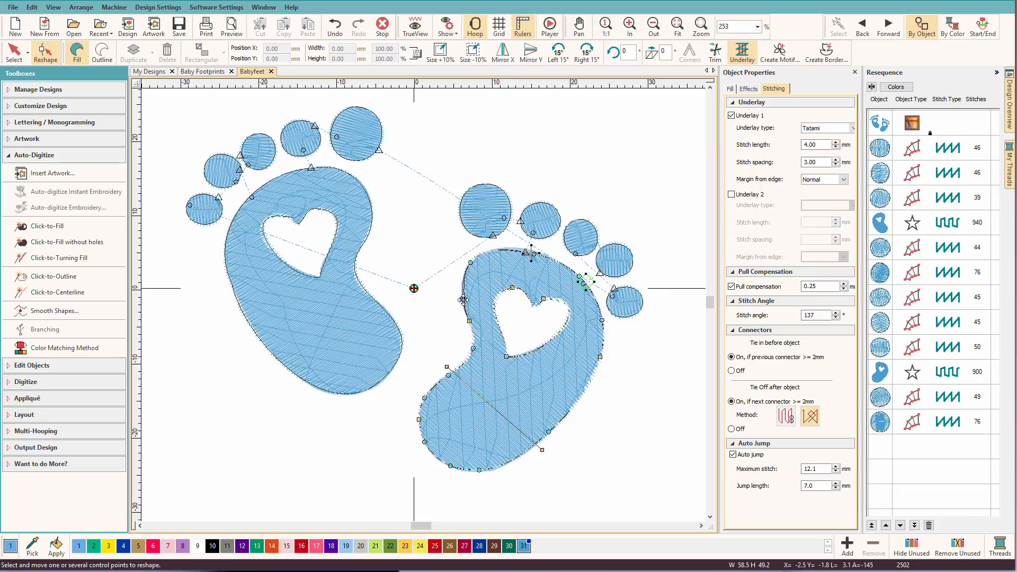
mouse_move(532, 254)
mouse_down()
mouse_move(532, 268)
mouse_move(532, 256)
mouse_up()
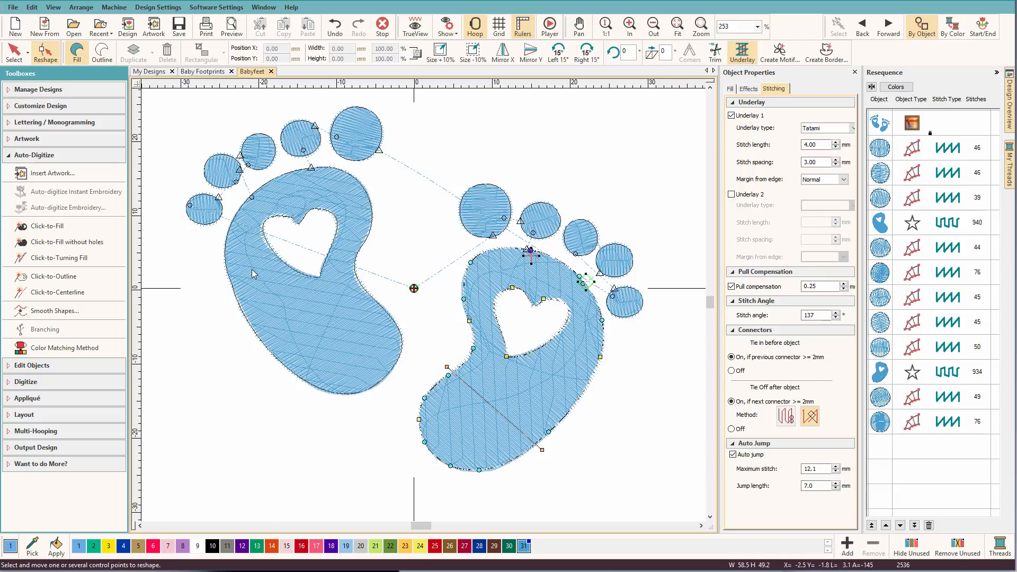
key(Escape)
Select all ten toe objects, leaving out the two foot shapes, and remove their stitch angles
click(205, 215)
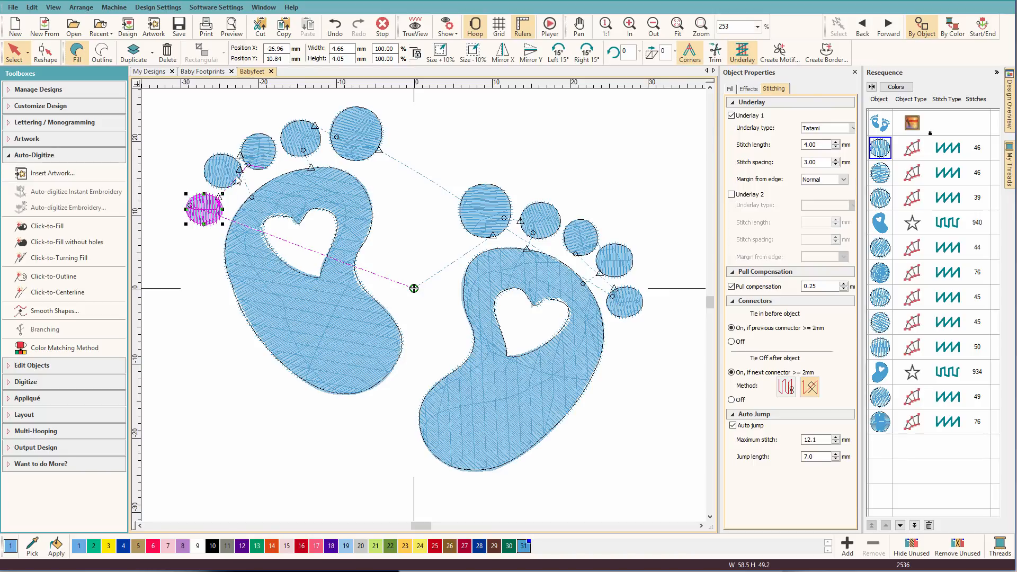
shift+click(883, 203)
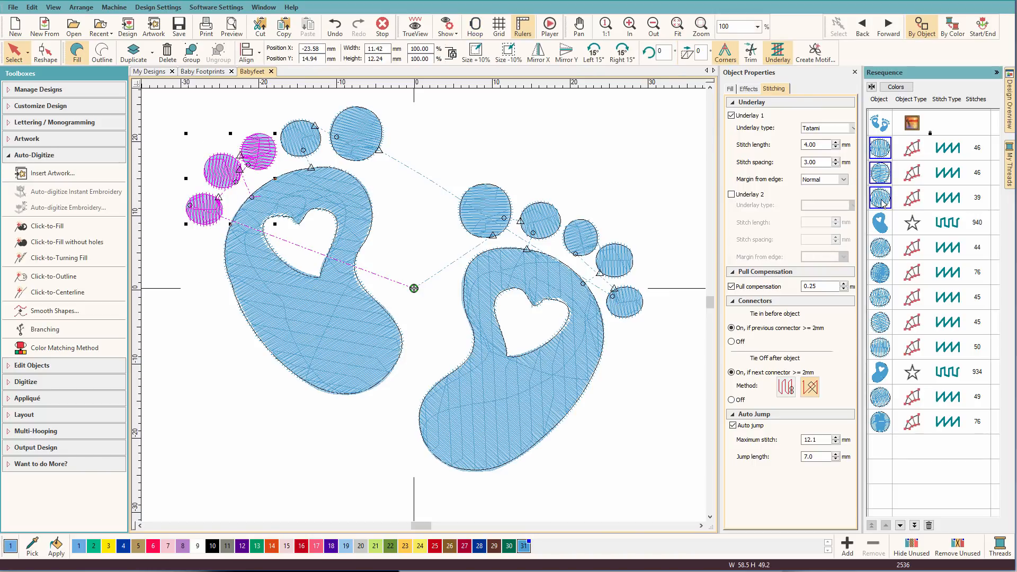
ctrl+click(879, 248)
ctrl+click(881, 273)
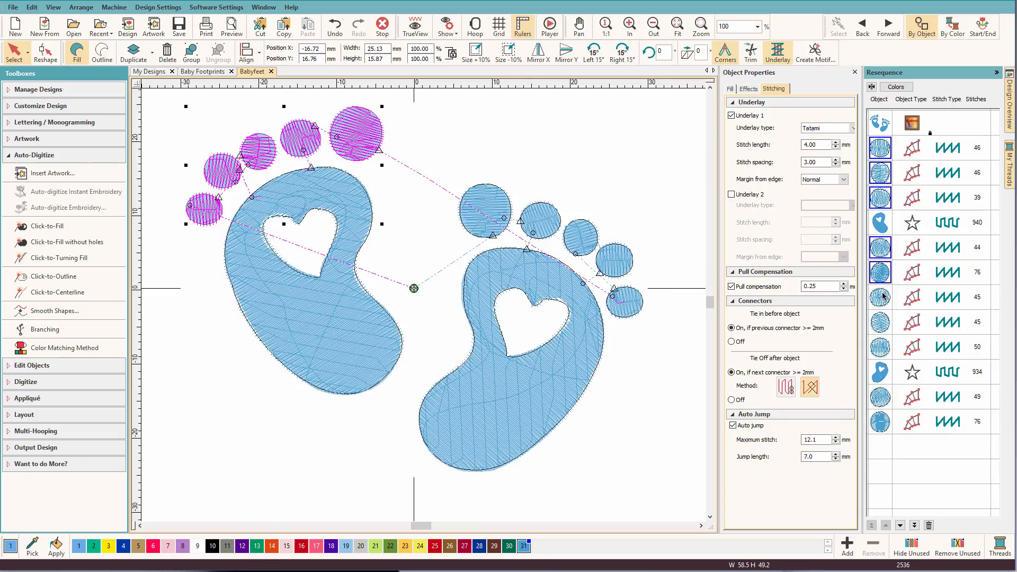
ctrl+click(881, 305)
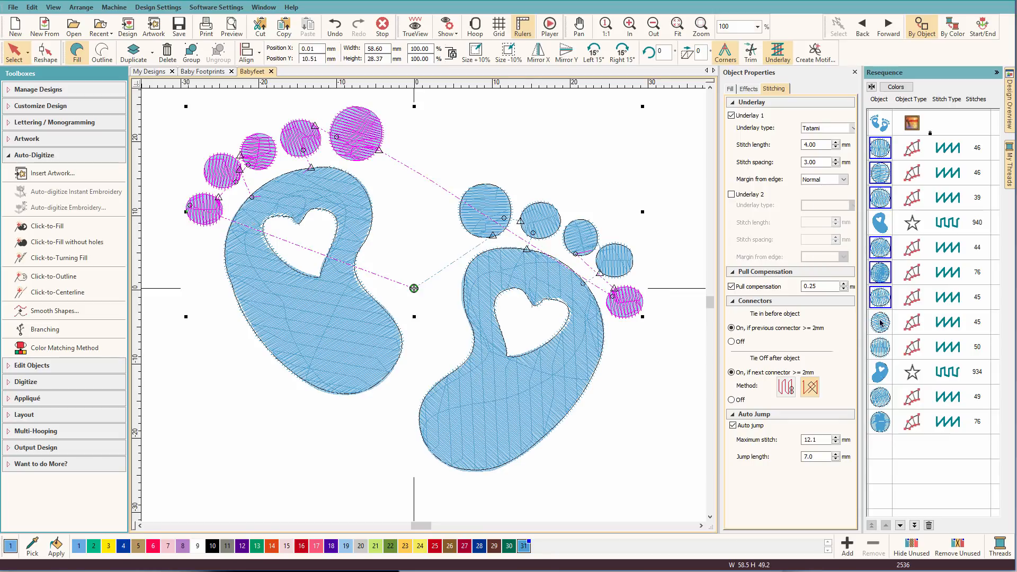
ctrl+click(881, 322)
ctrl+click(883, 351)
ctrl+click(882, 406)
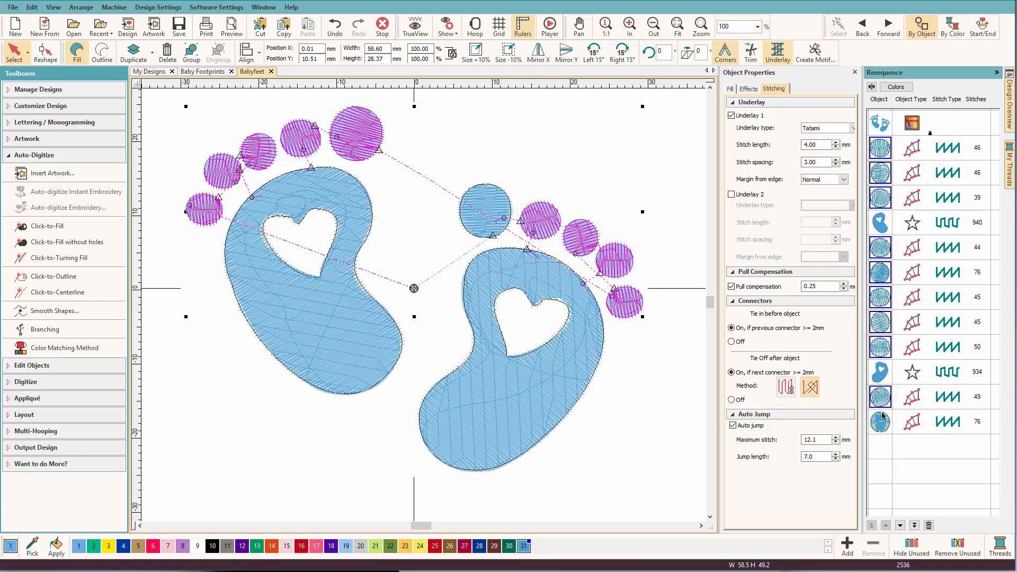
ctrl+click(883, 424)
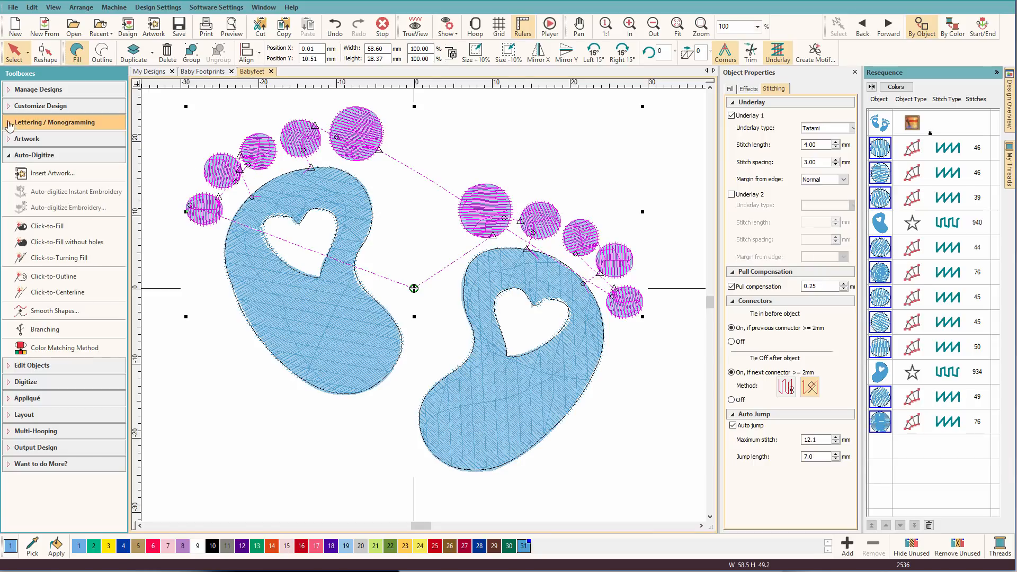
click(16, 154)
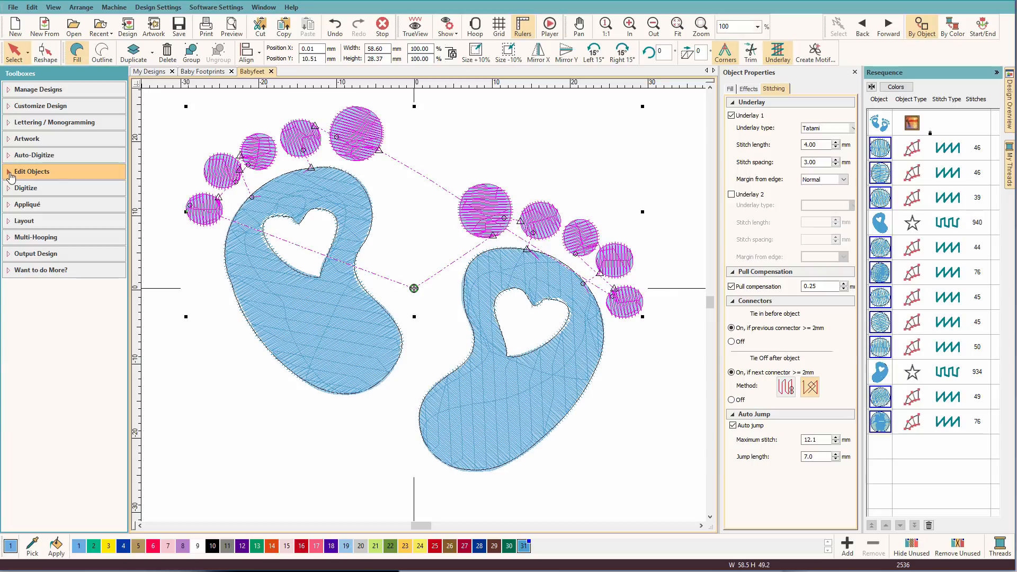
click(11, 177)
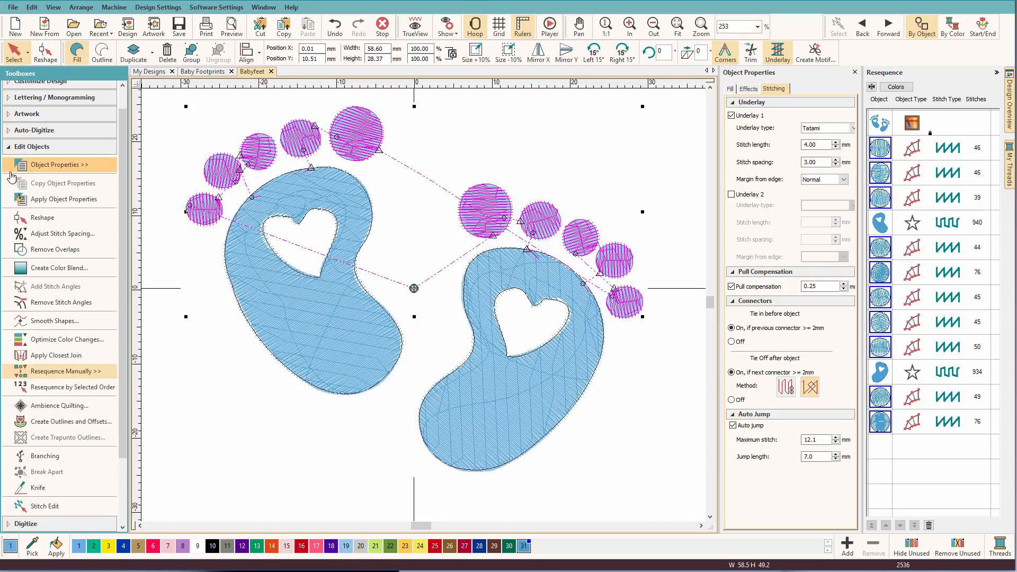
click(87, 304)
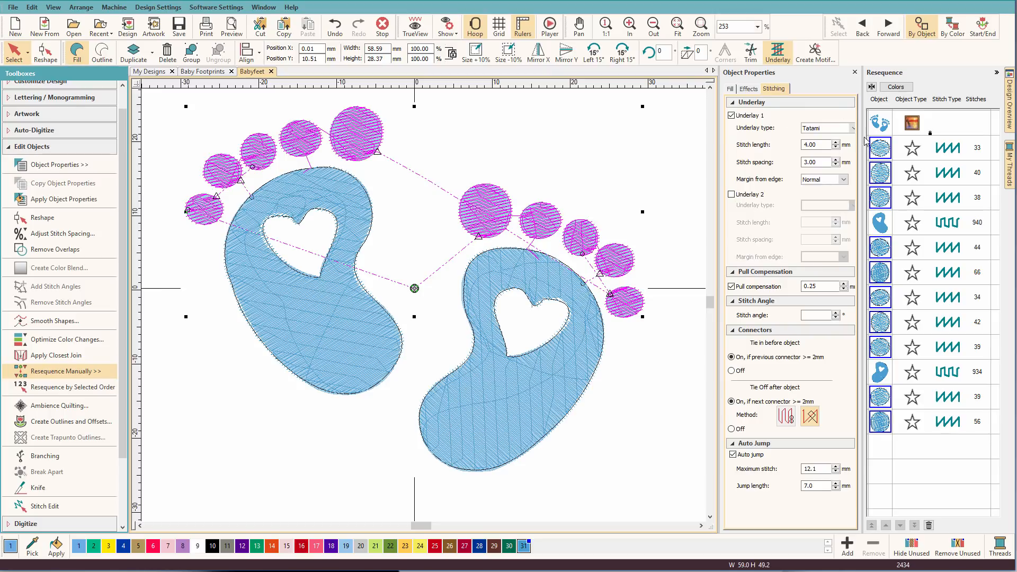
Reshape the left foot's smallest, outermost toe so its stitch angle is 61°
click(881, 148)
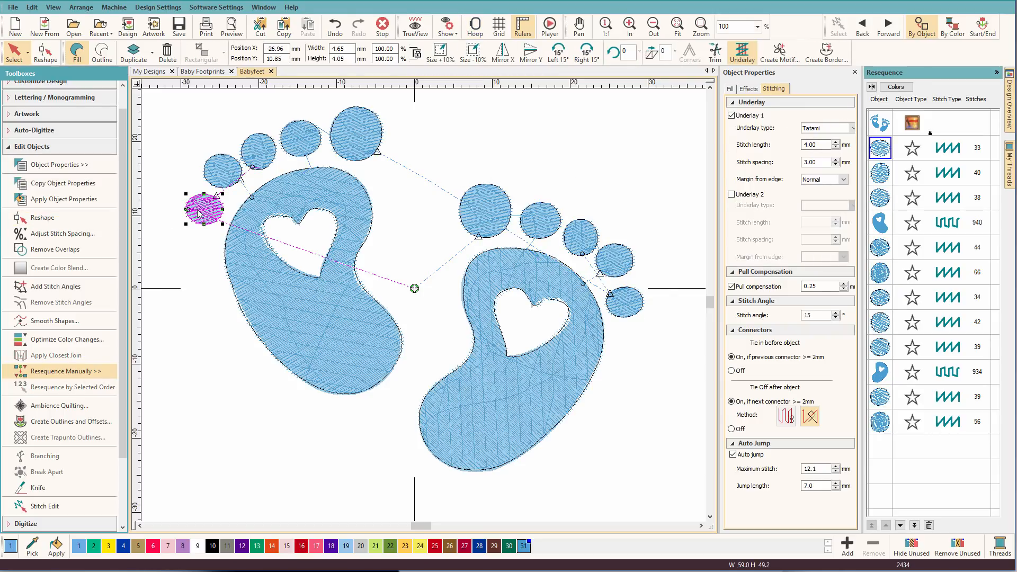
key(h)
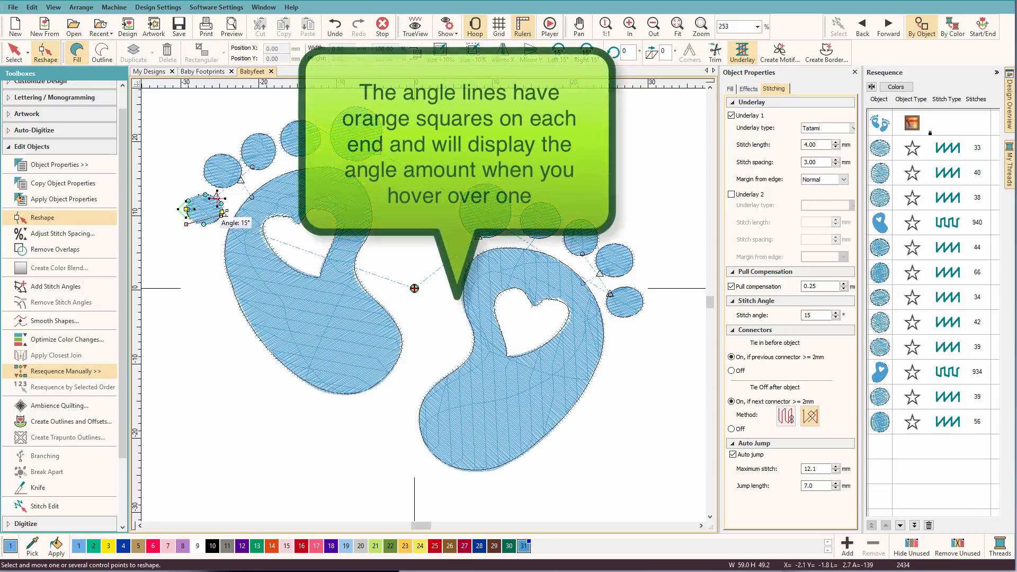
drag(221, 215, 198, 226)
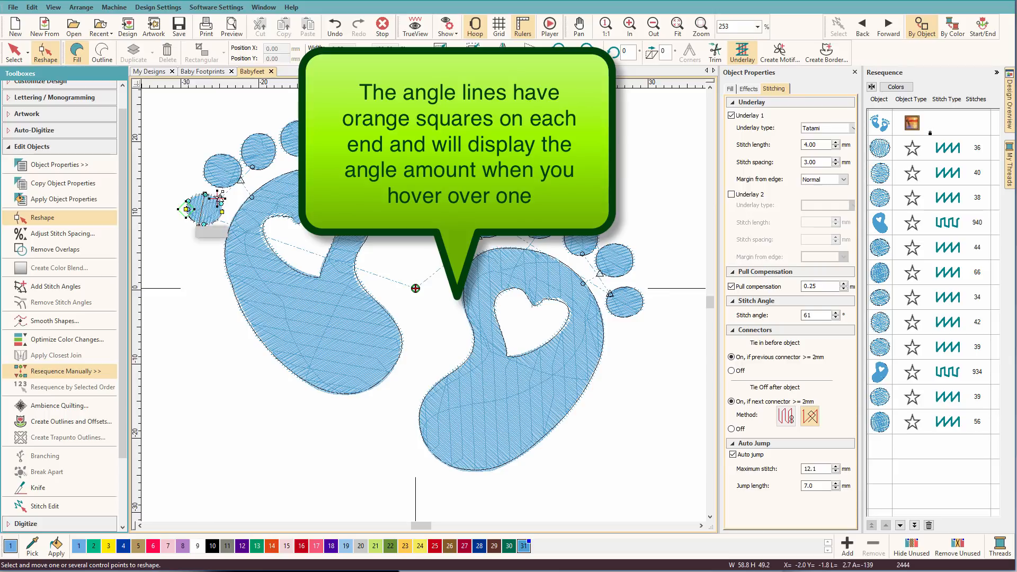
Adjust the control points of the toe beside the left foot's smallest one and rotate its stitch angle to 54°
click(225, 180)
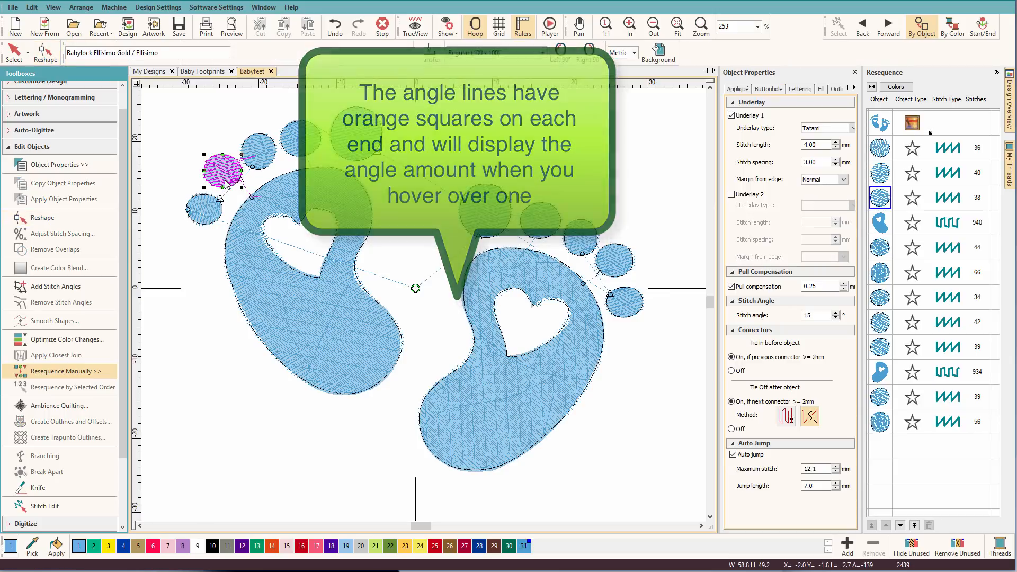
key(h)
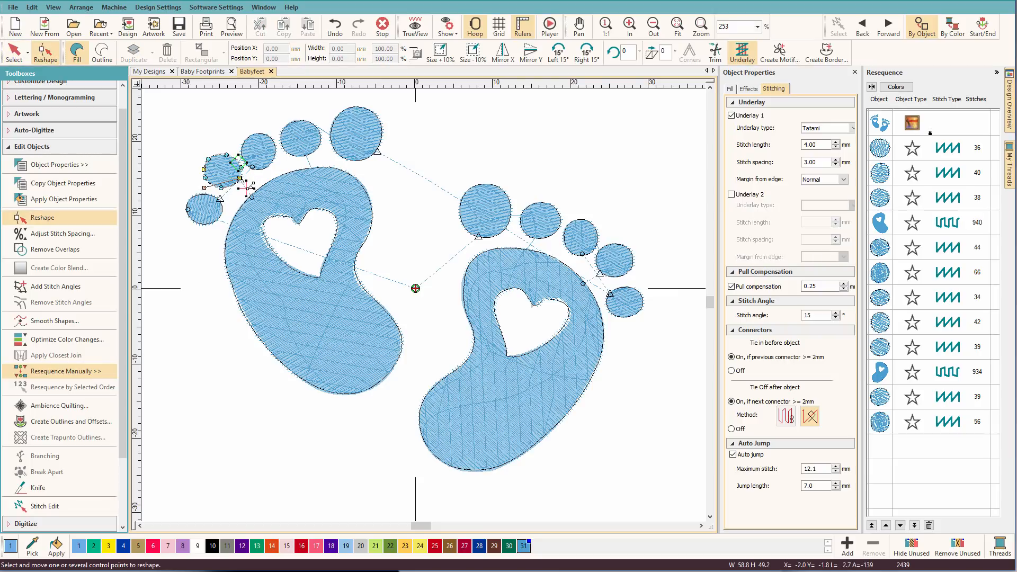
click(247, 188)
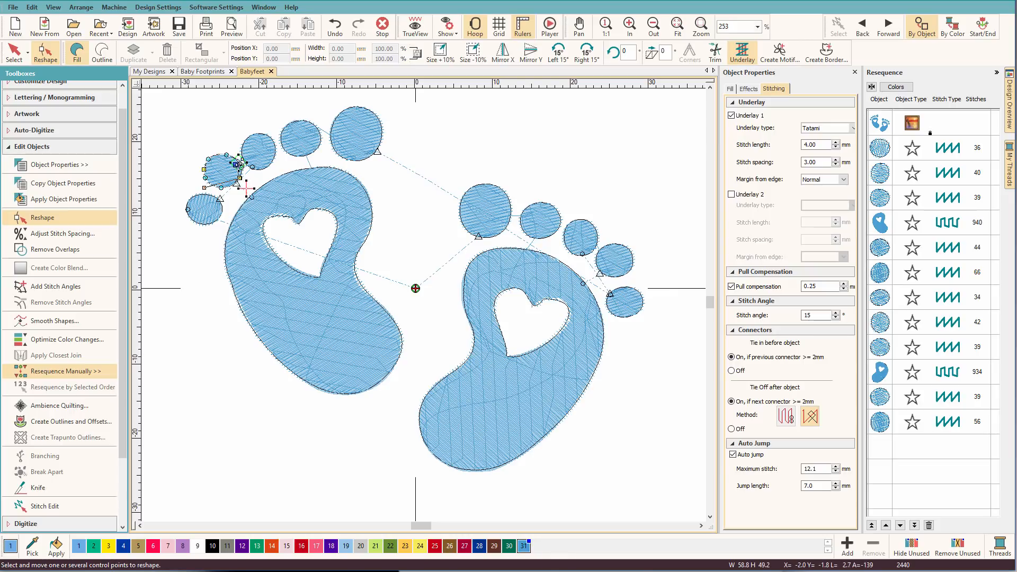
click(240, 171)
click(239, 178)
mouse_move(240, 180)
mouse_down()
mouse_move(236, 164)
mouse_move(237, 173)
mouse_up()
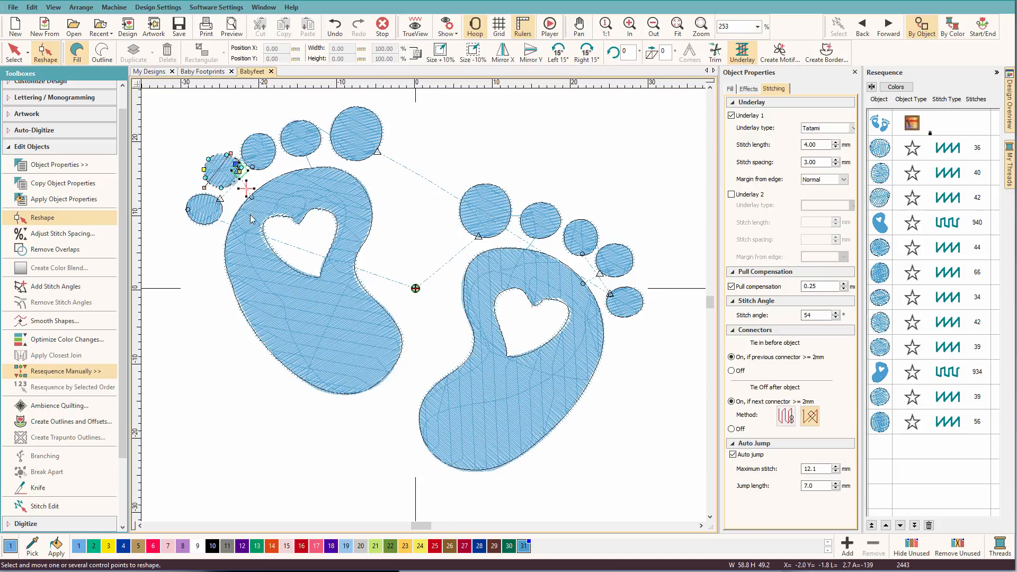
Reshape the left foot's middle toe by moving the control point on its lower inner side slightly upward
click(256, 158)
key(h)
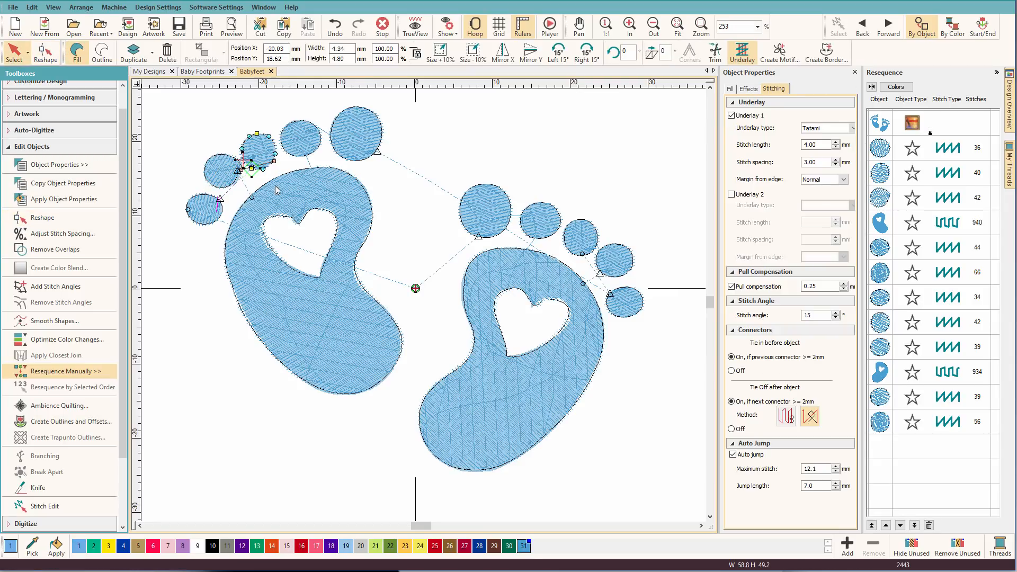
drag(274, 160, 271, 153)
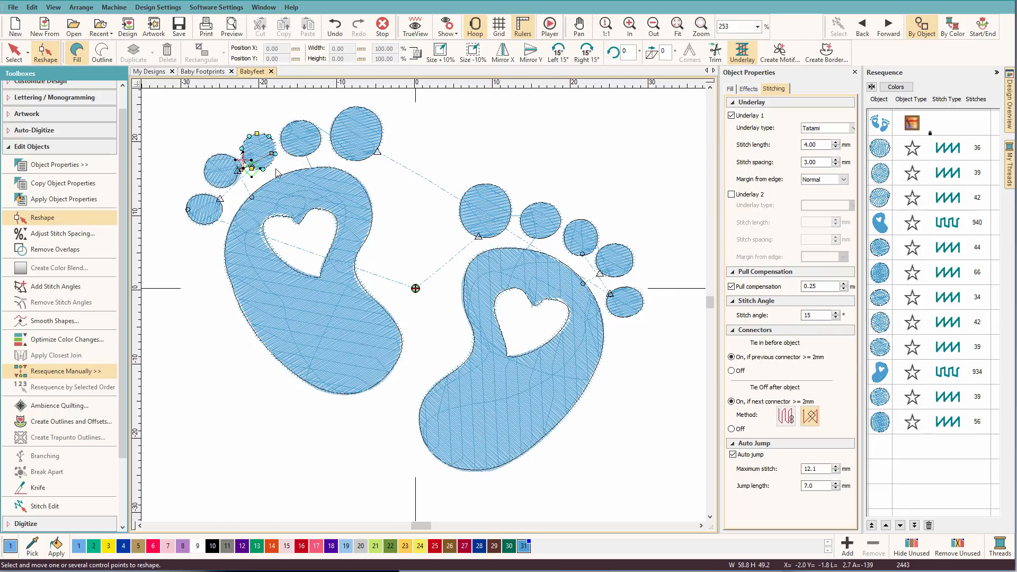
key(Escape)
click(303, 146)
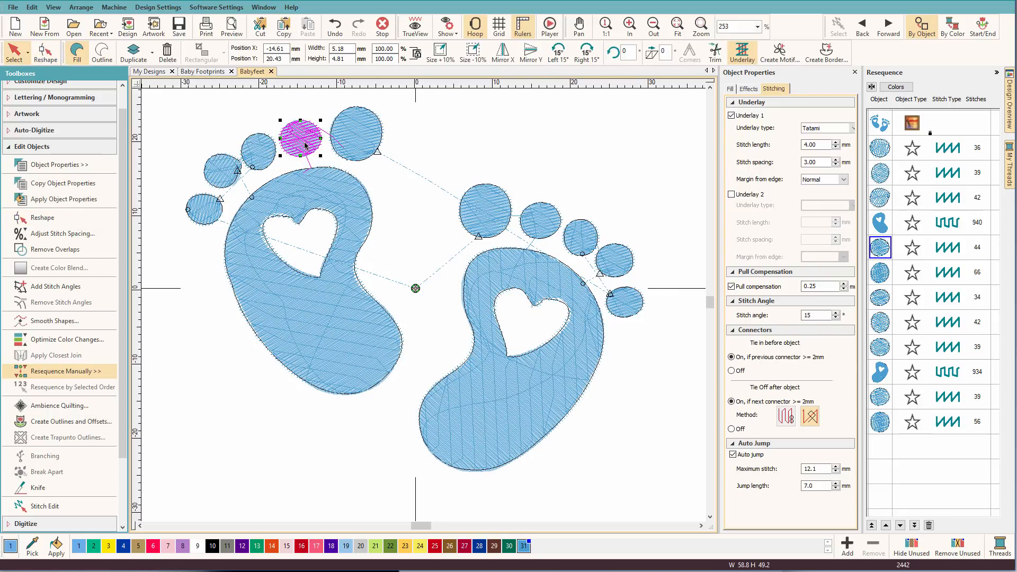
key(h)
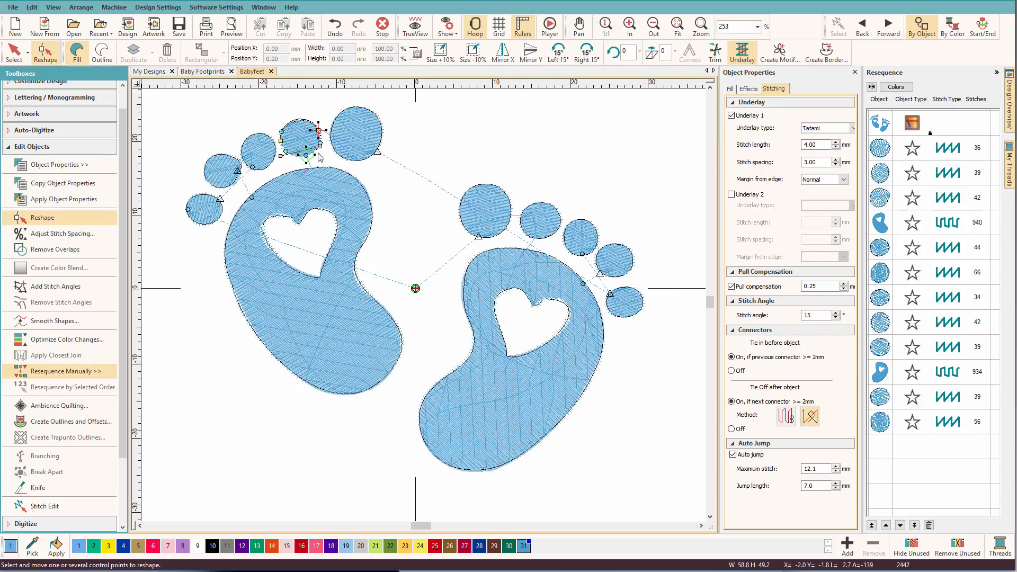
key(Escape)
Reshape the left foot's big toe by rotating its stitch angle to 167°
click(373, 142)
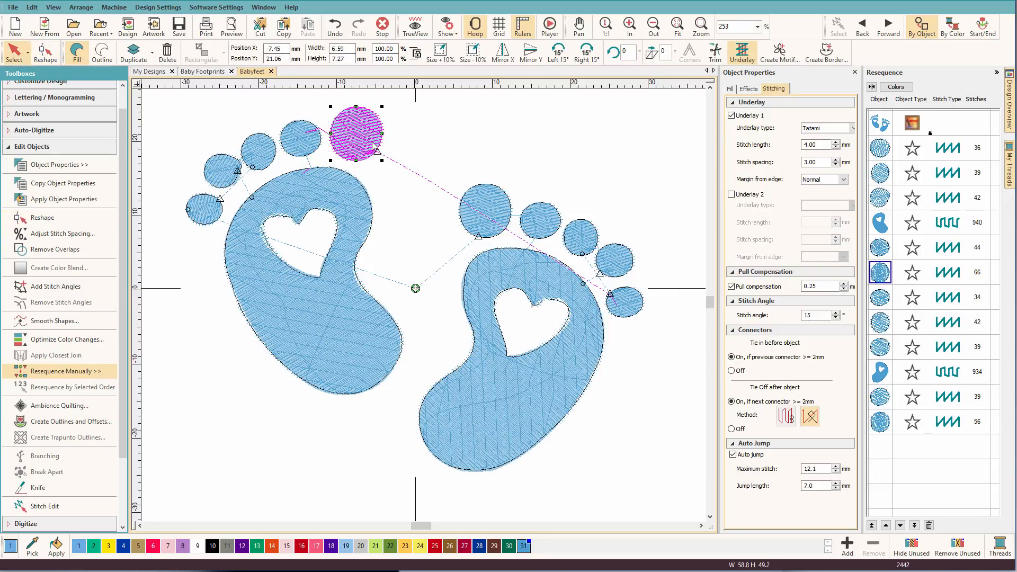
key(h)
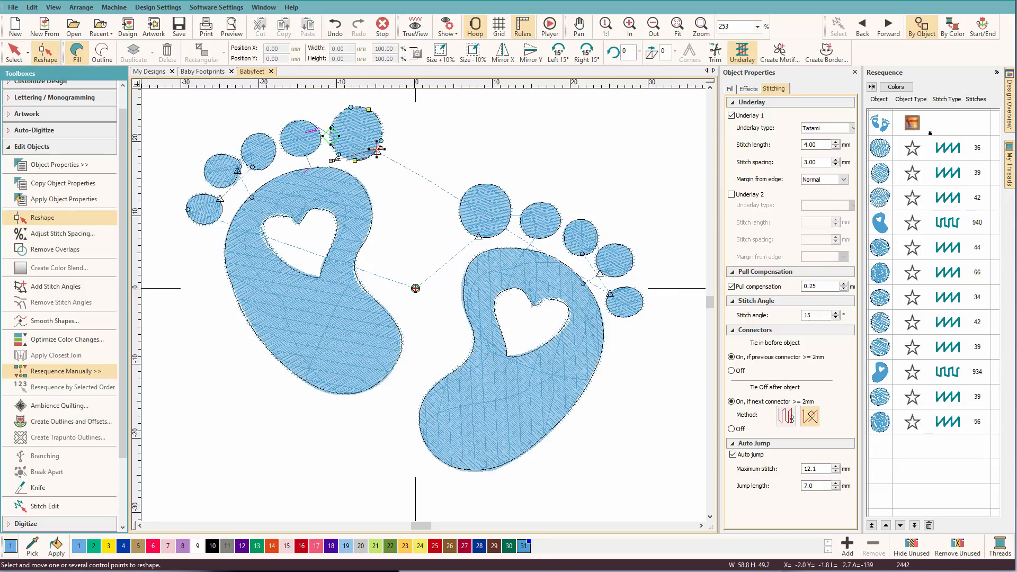
drag(335, 157, 333, 133)
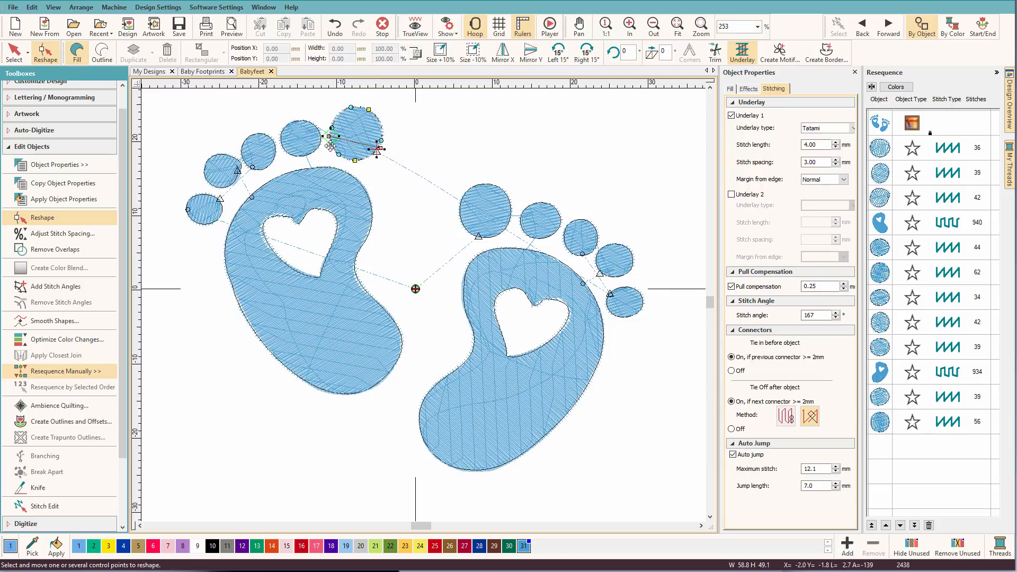
key(Escape)
Reshape the right foot's big toe by rotating its stitch angle to 177°
click(482, 215)
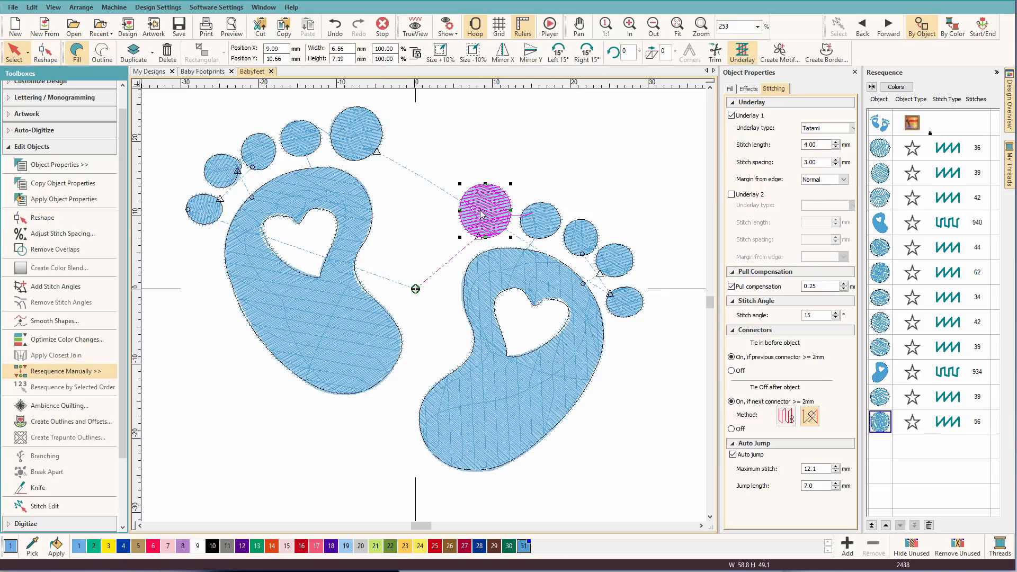
key(h)
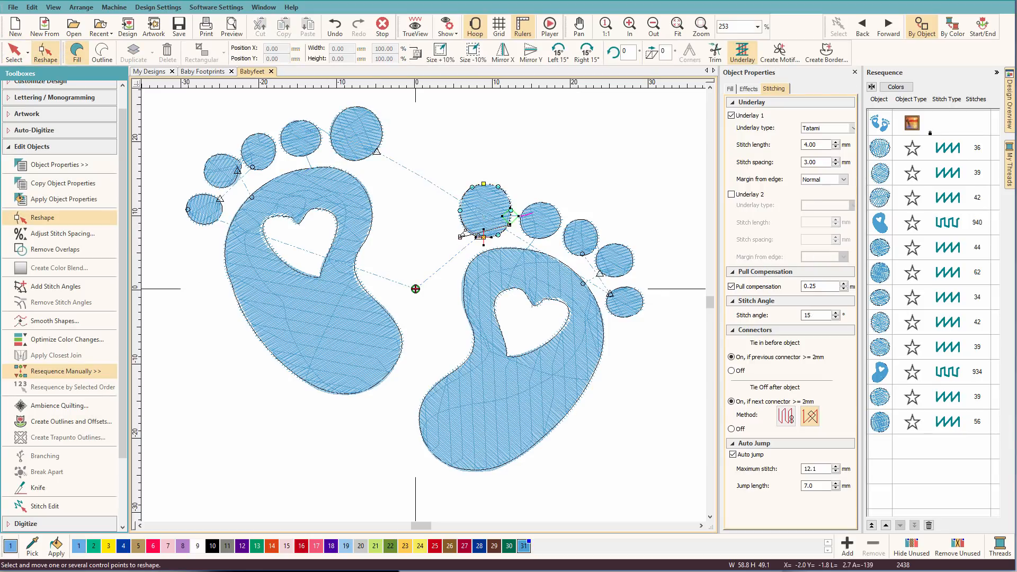
drag(480, 237, 483, 238)
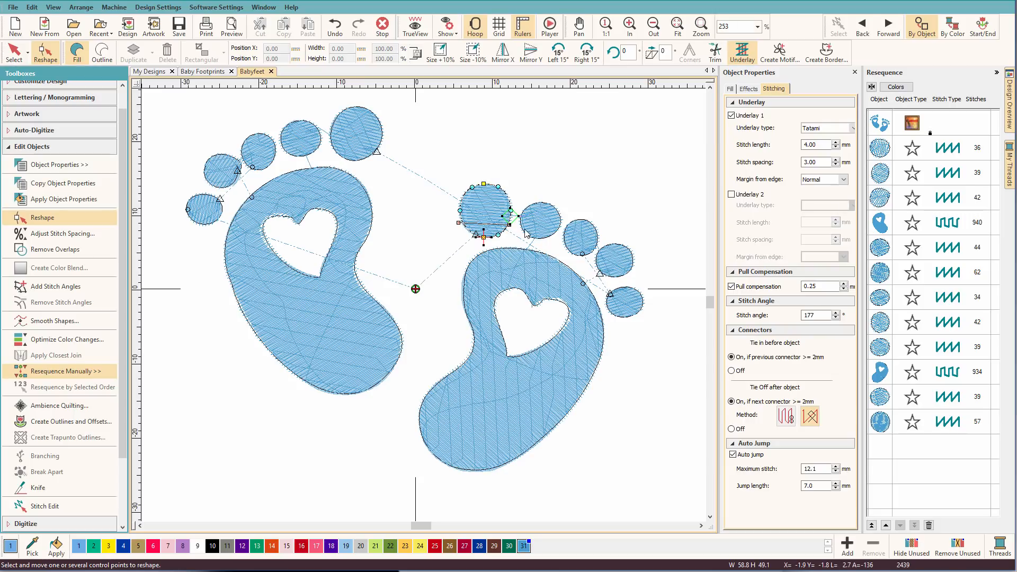
key(Escape)
Rotate the stitch angle of the toe beside the right foot's big toe to 166°
click(544, 233)
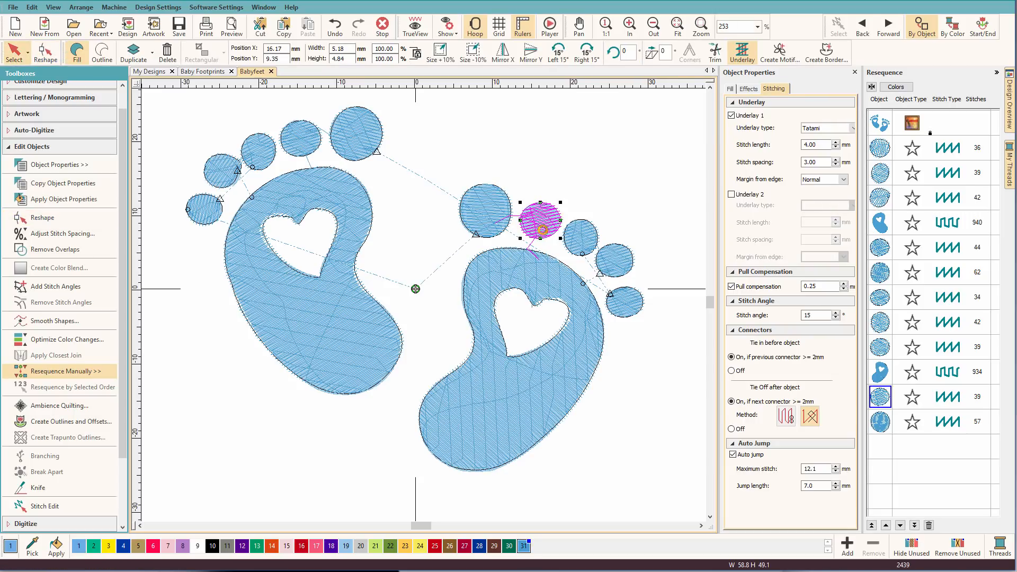
key(h)
drag(521, 238, 520, 218)
key(Escape)
key(Escape)
Reshape the right foot's middle toe by rotating its stitch angle so the stitches slope down towards the smaller toes
click(578, 242)
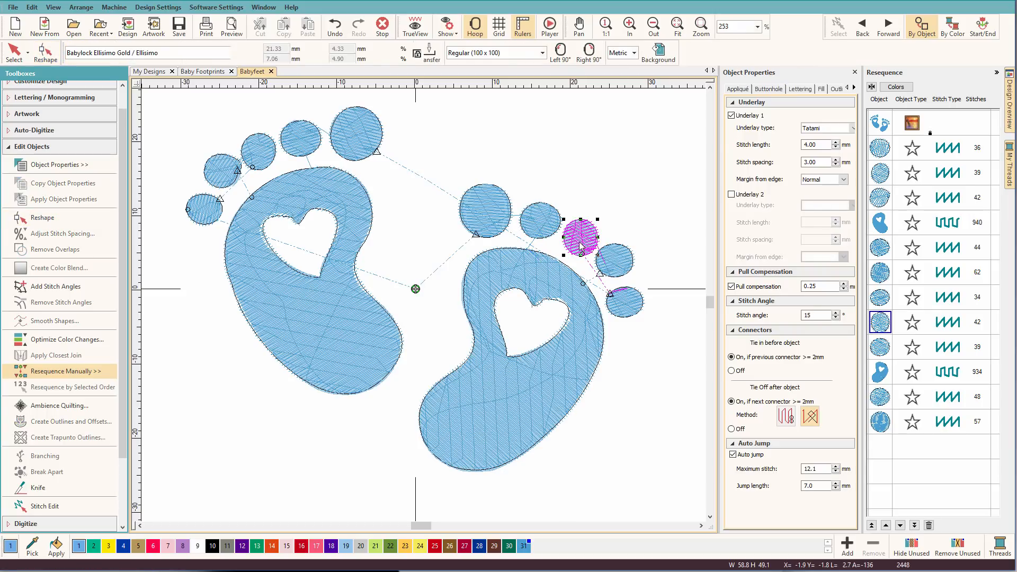
key(h)
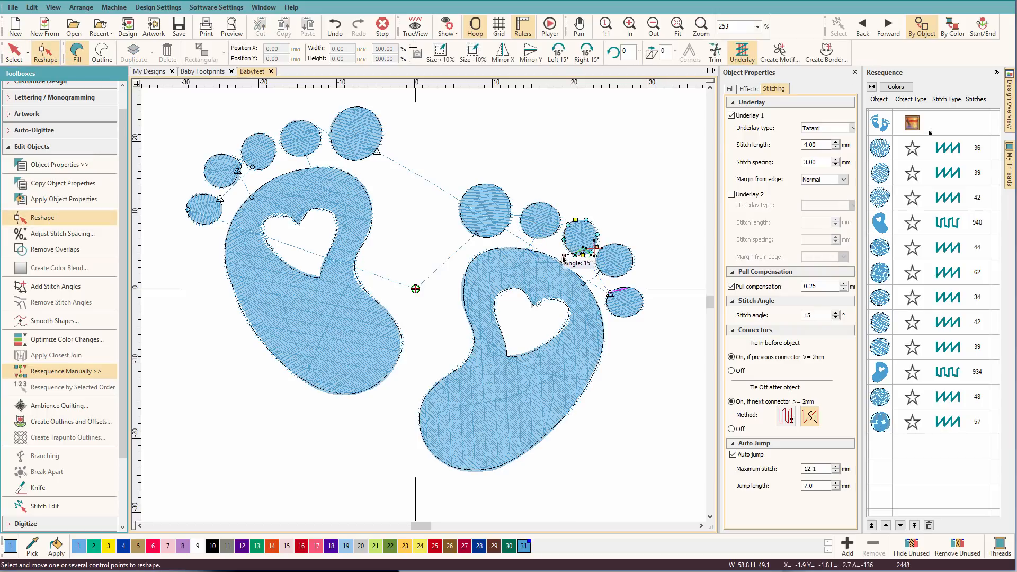
drag(576, 248, 565, 231)
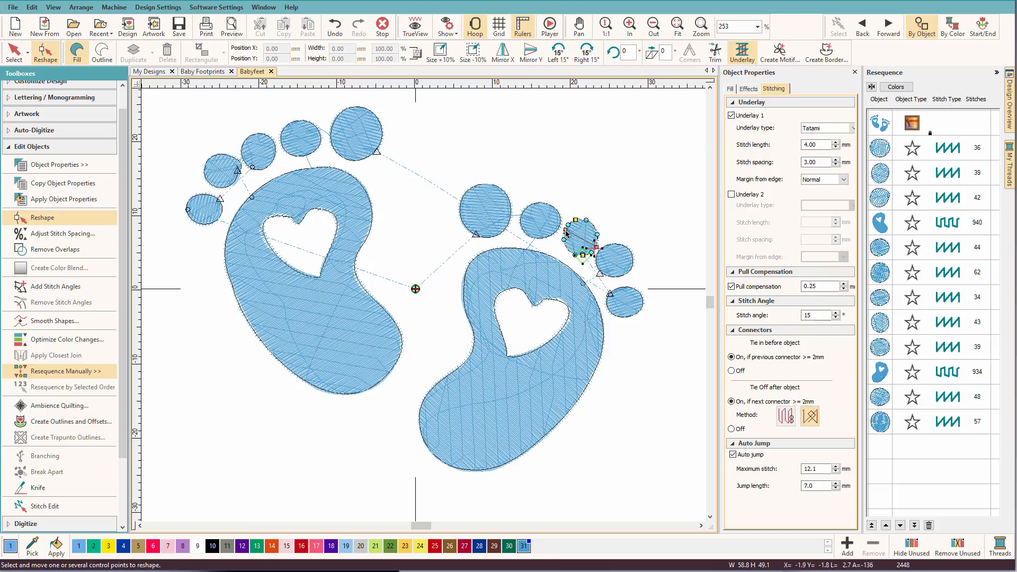
key(Escape)
Rotate the stitch angle of the right foot's fourth toe, beside the smallest one, to 136°
click(613, 255)
key(h)
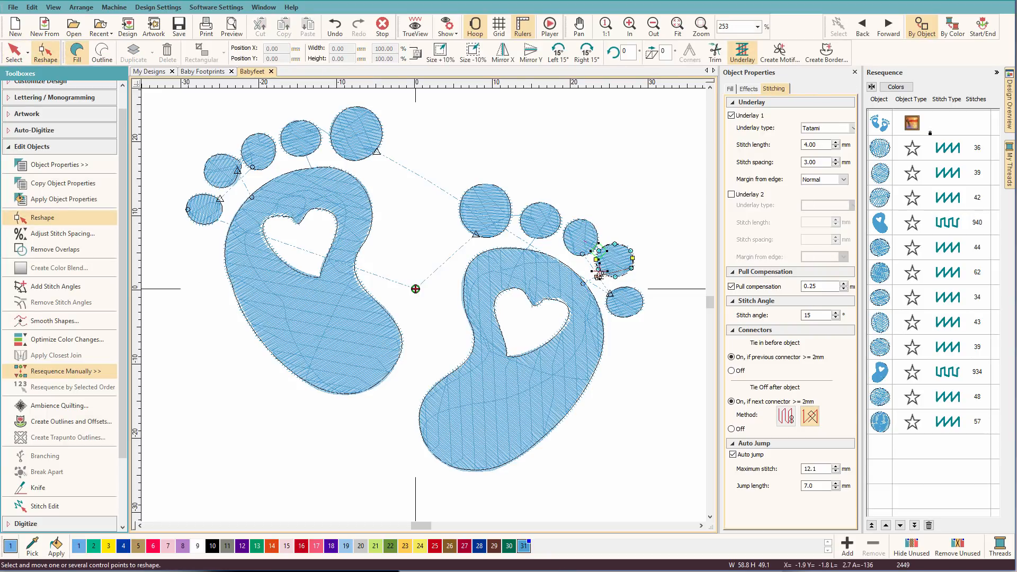
drag(597, 279, 611, 240)
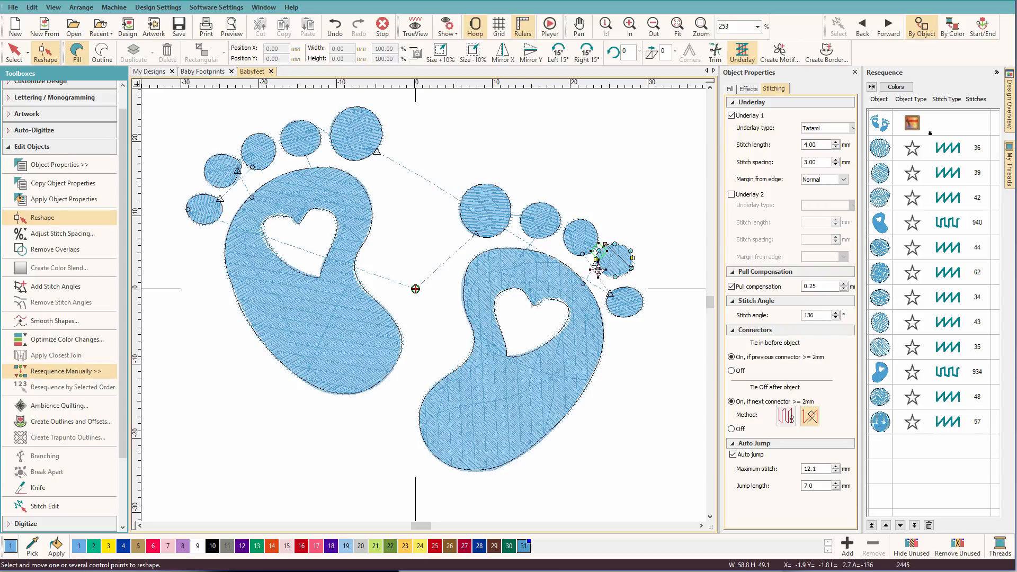
key(Escape)
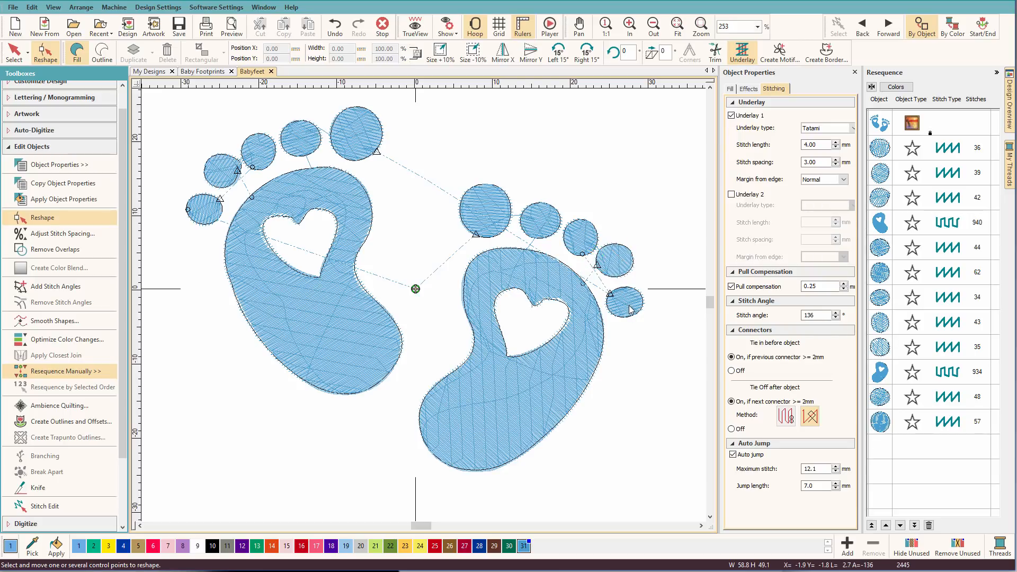
Reshape the right foot's smallest, outermost toe so its stitch angle is 114°
click(629, 308)
key(h)
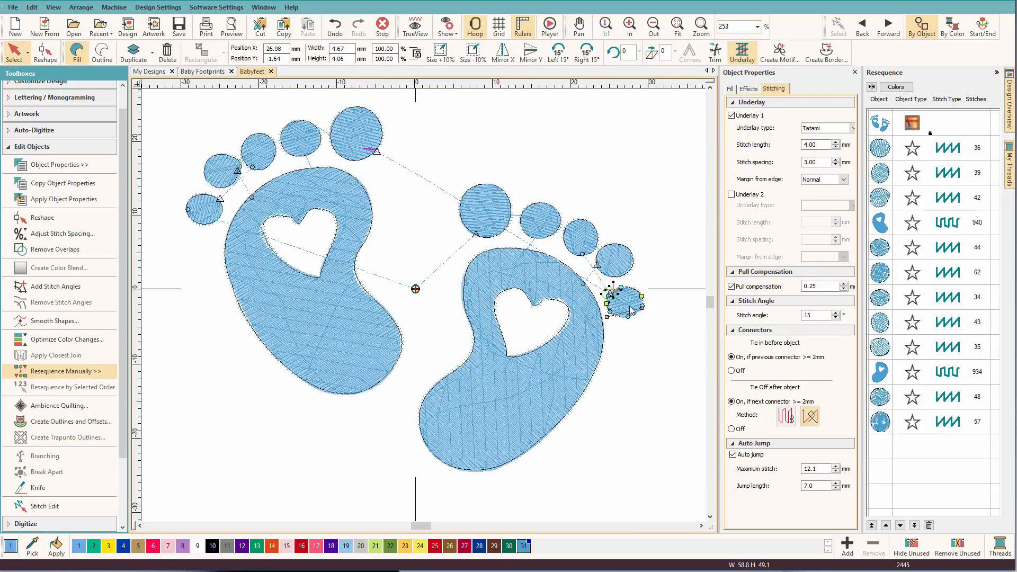
drag(607, 319, 645, 287)
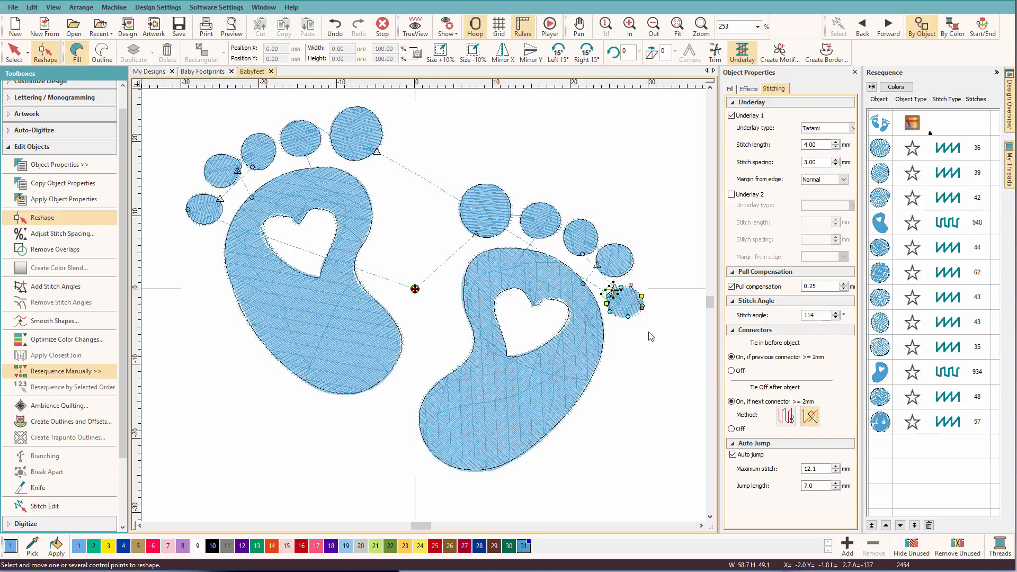
key(Escape)
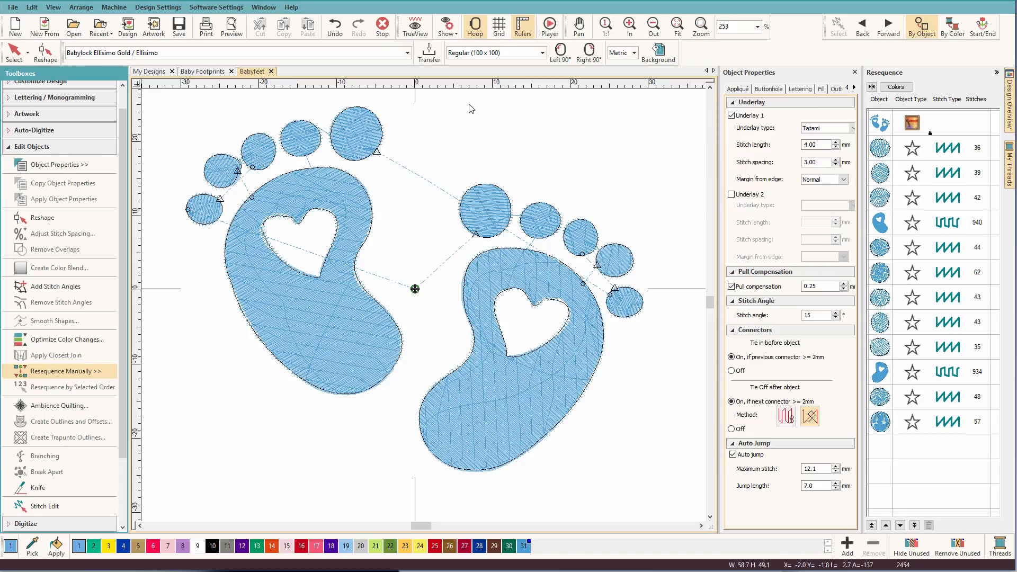
Preview the design in TrueView, return to the stitch view, and check where the left foot shape sits in the stitching sequence
key(t)
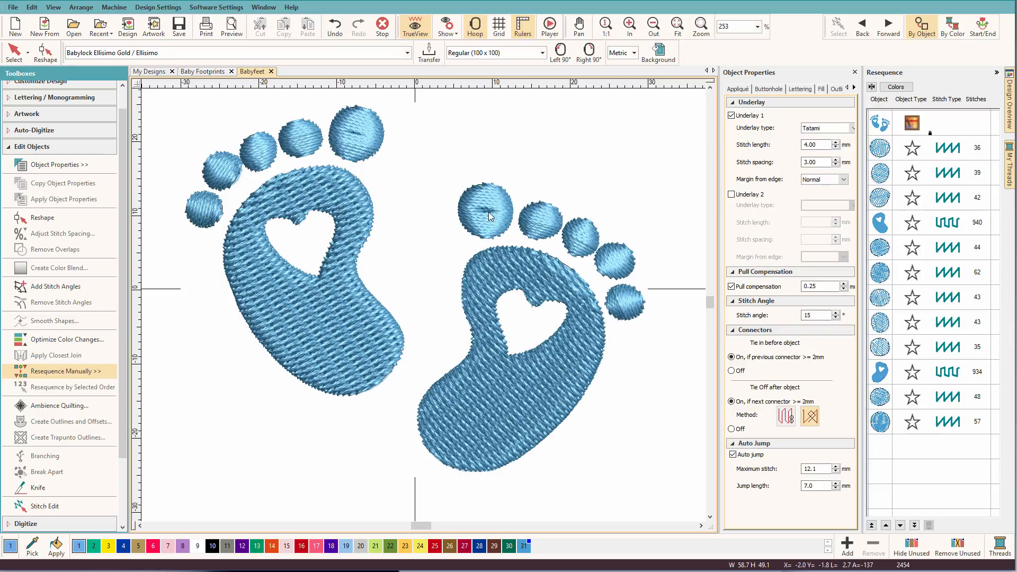
key(t)
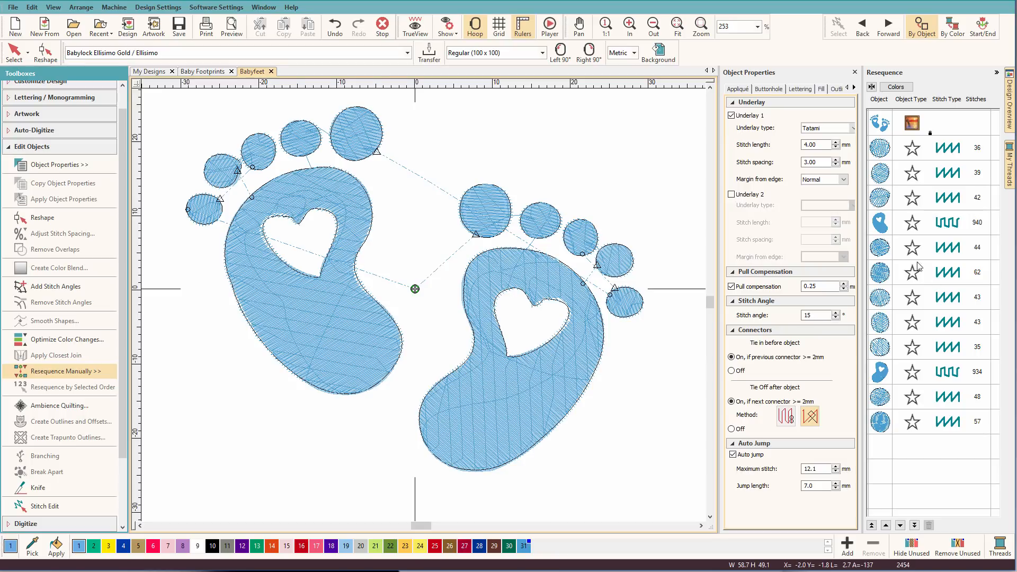
click(879, 224)
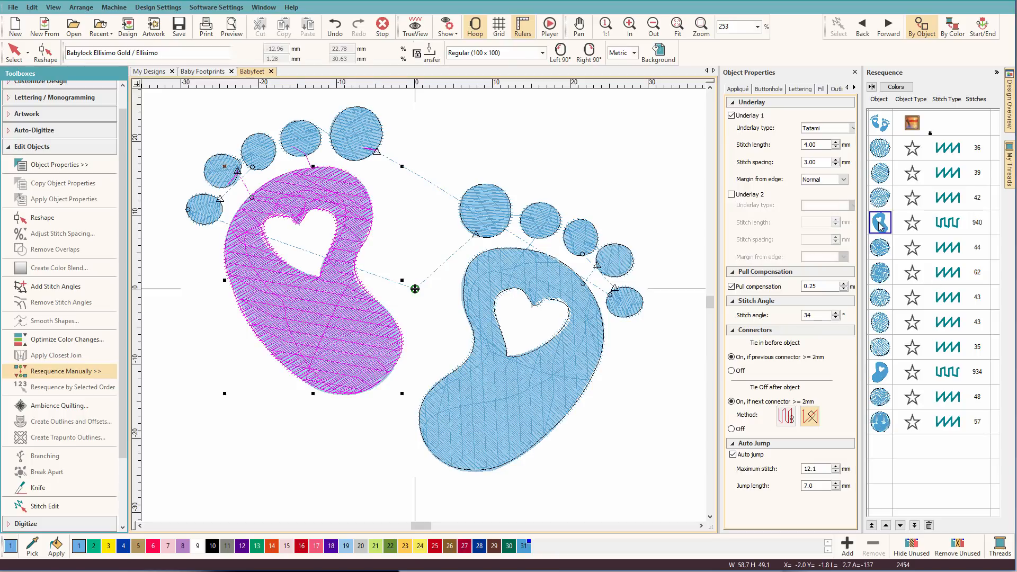
key(Escape)
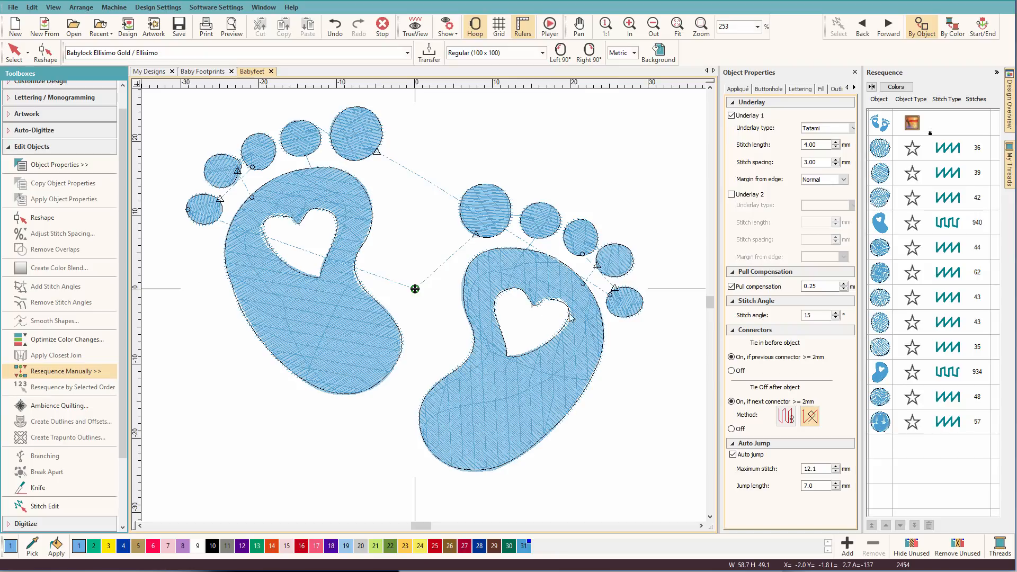
Move the right foot shape to the start of the stitching sequence
click(580, 347)
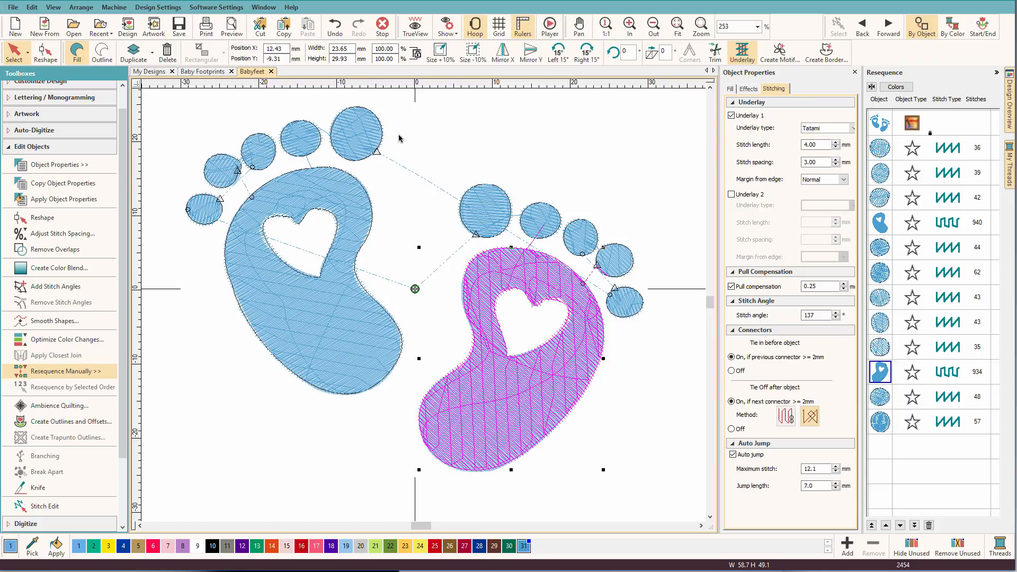
click(580, 385)
click(872, 525)
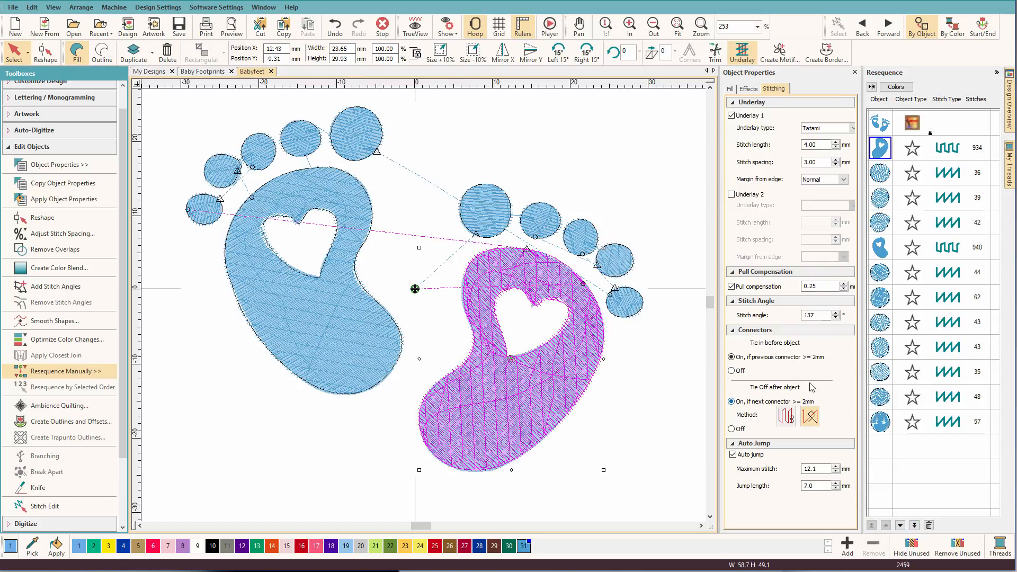
Move the right foot's fourth toe directly after its smallest toe in the stitching sequence
click(629, 305)
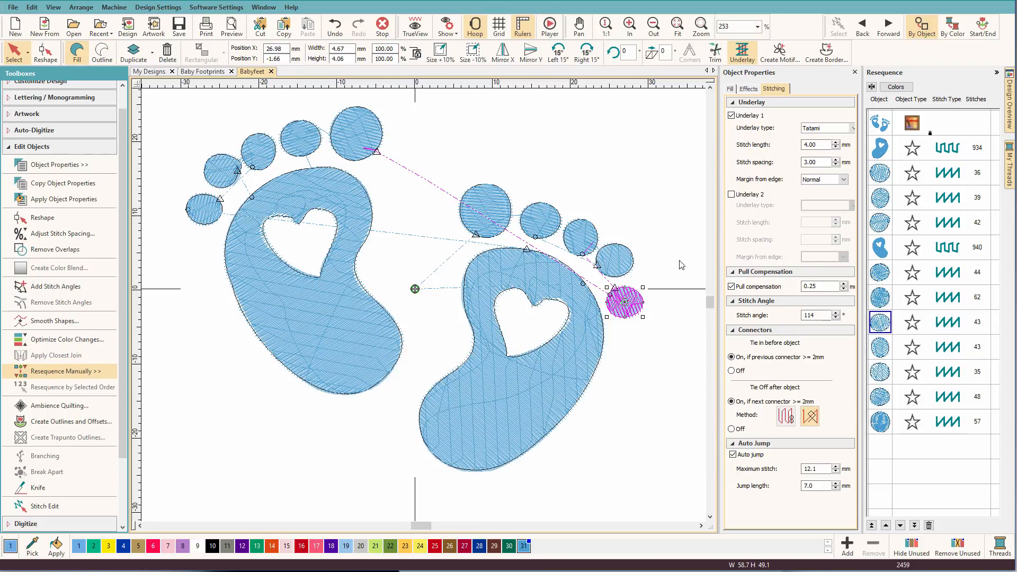
click(628, 258)
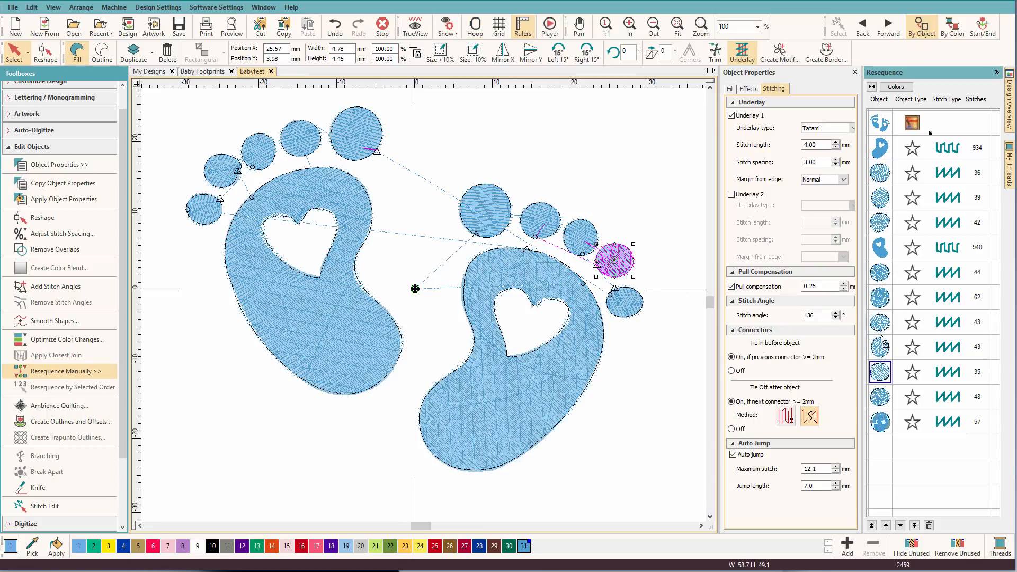
drag(881, 337, 881, 342)
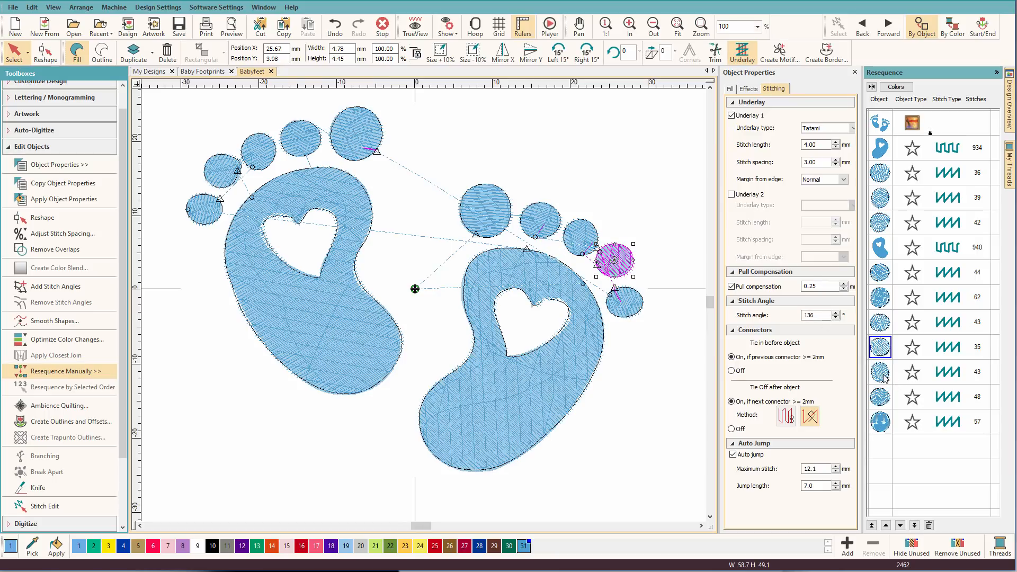
Check the remaining right-foot toes in the sequence, then select all five and move them directly after the right foot shape
click(882, 376)
click(882, 397)
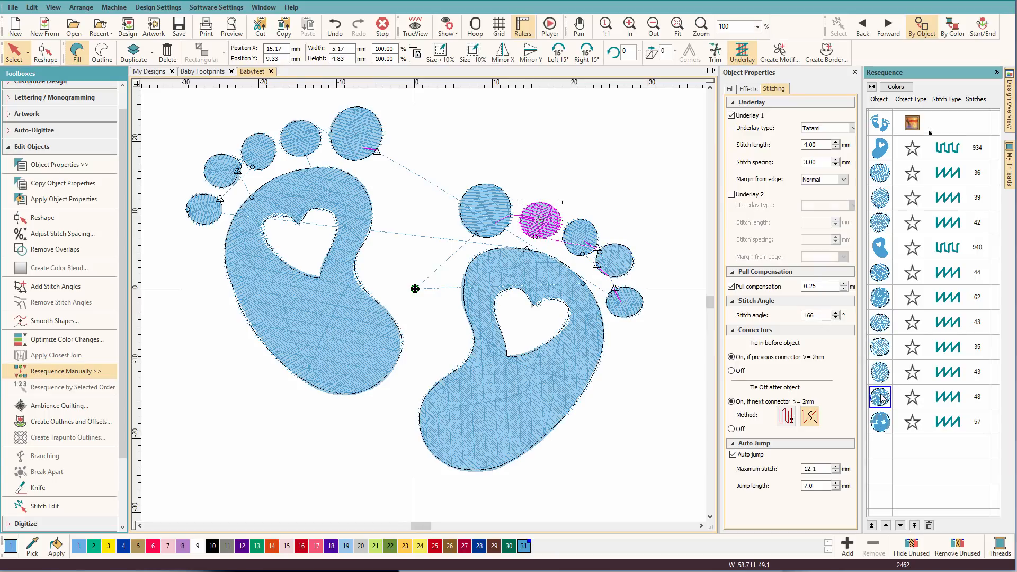
click(881, 422)
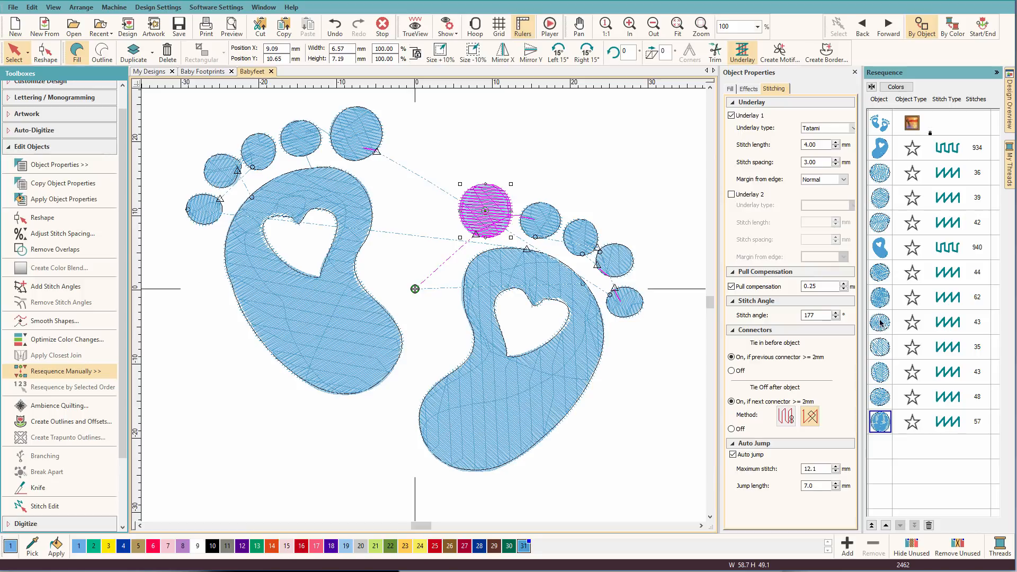
shift+click(882, 325)
drag(881, 325, 883, 167)
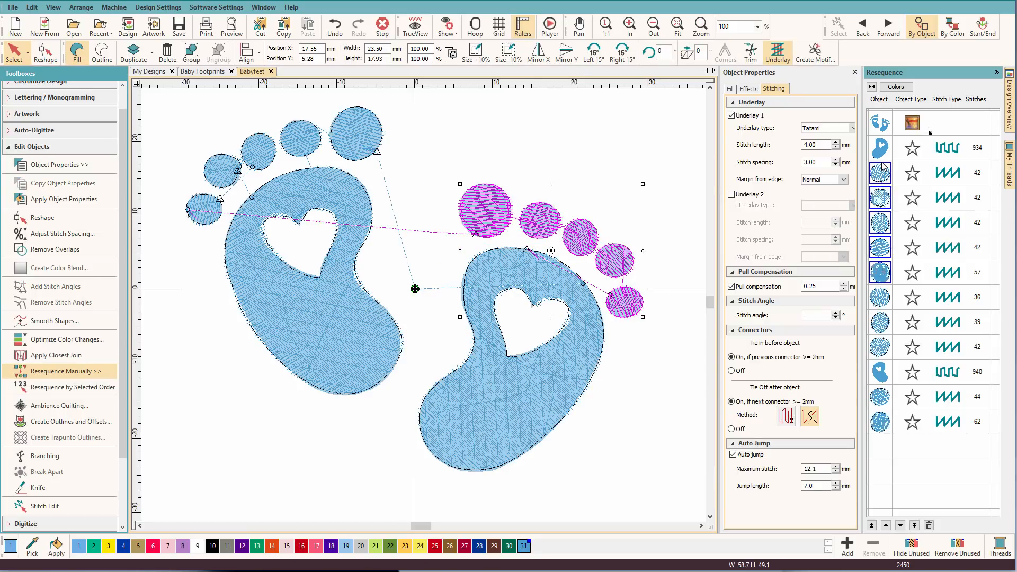
Resequence the left foot shape to follow the right foot's toes, and place the left big toe directly after it
click(881, 377)
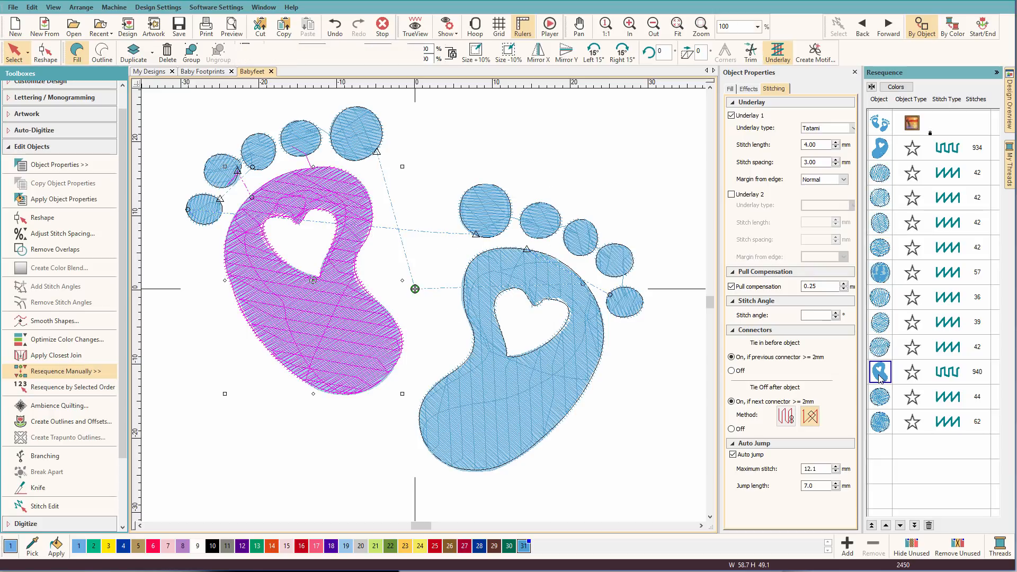
drag(881, 377, 879, 287)
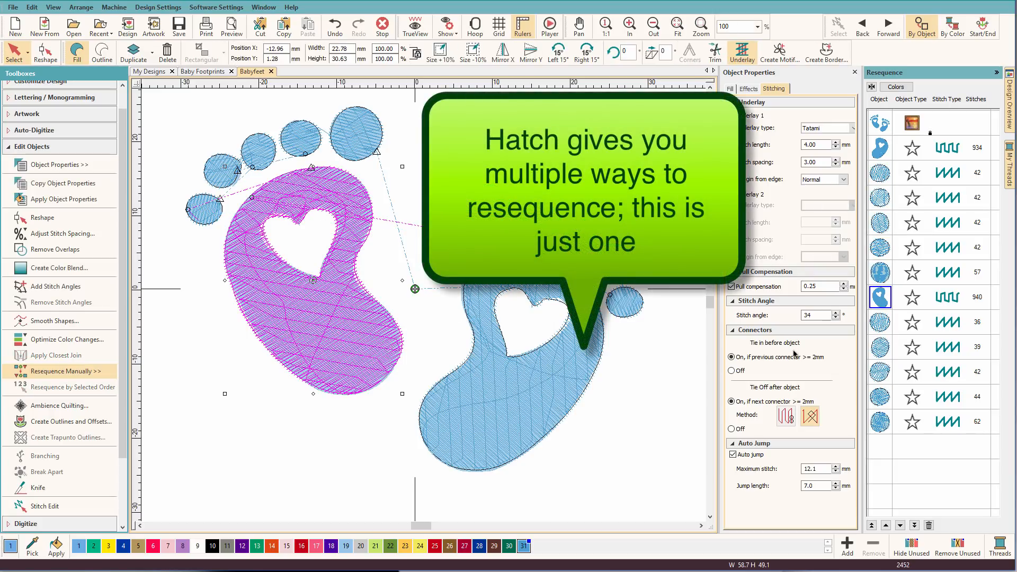
click(362, 152)
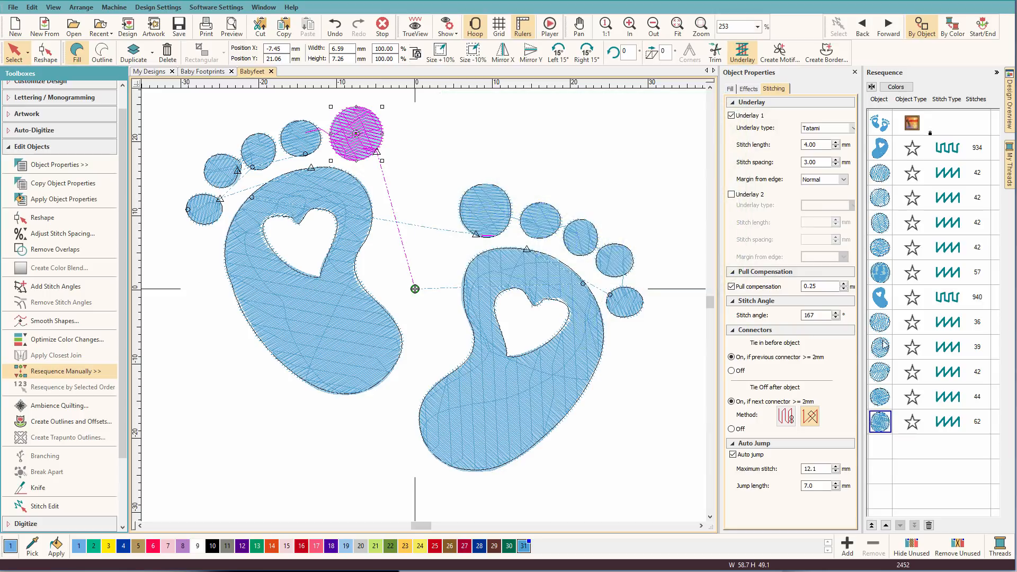
drag(881, 316, 881, 317)
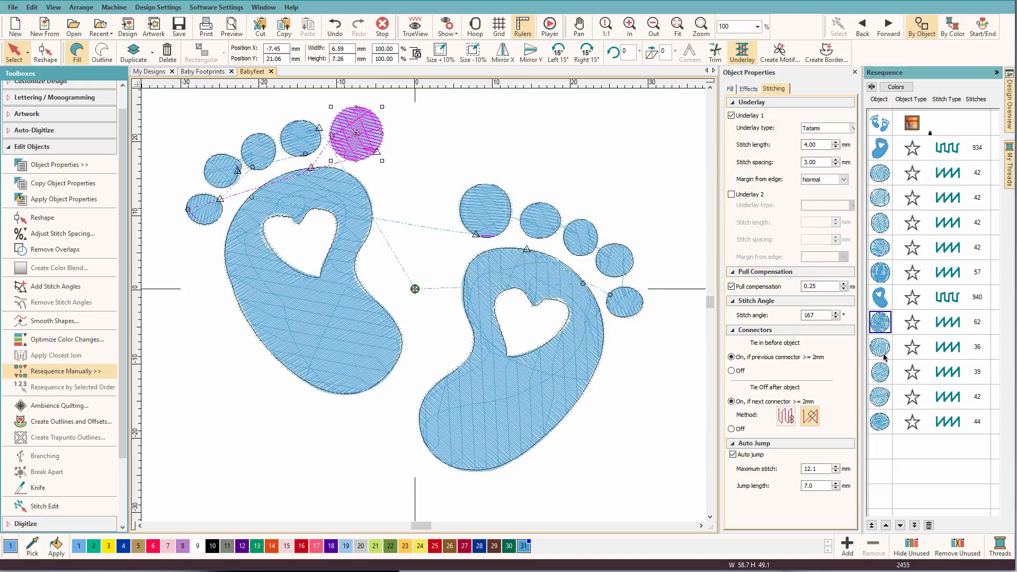
Move the left foot's second toe directly after its big toe, and move its smallest toe to the end of the stitching sequence
click(885, 423)
drag(886, 423, 881, 341)
click(883, 424)
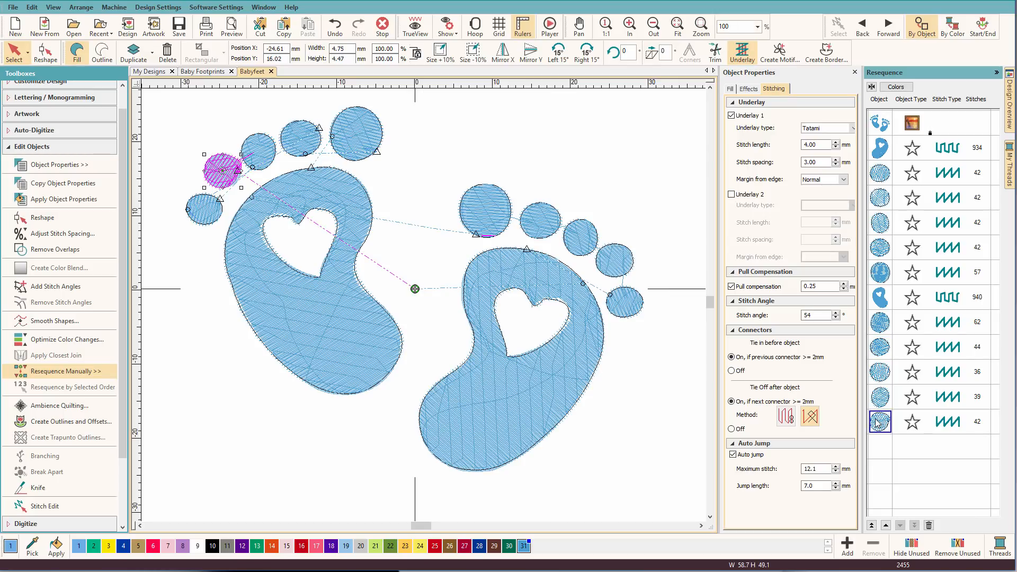
click(881, 396)
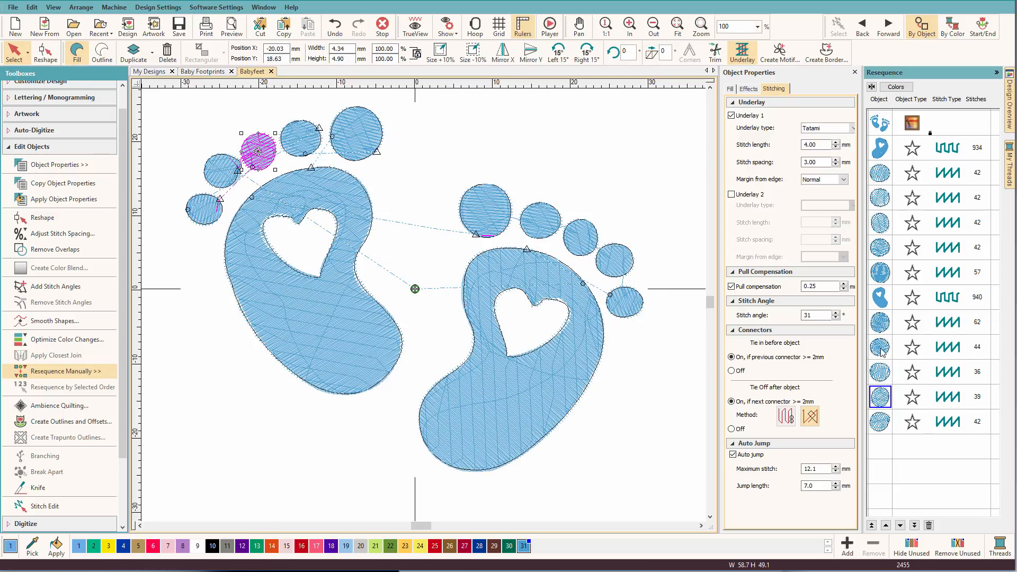
click(881, 370)
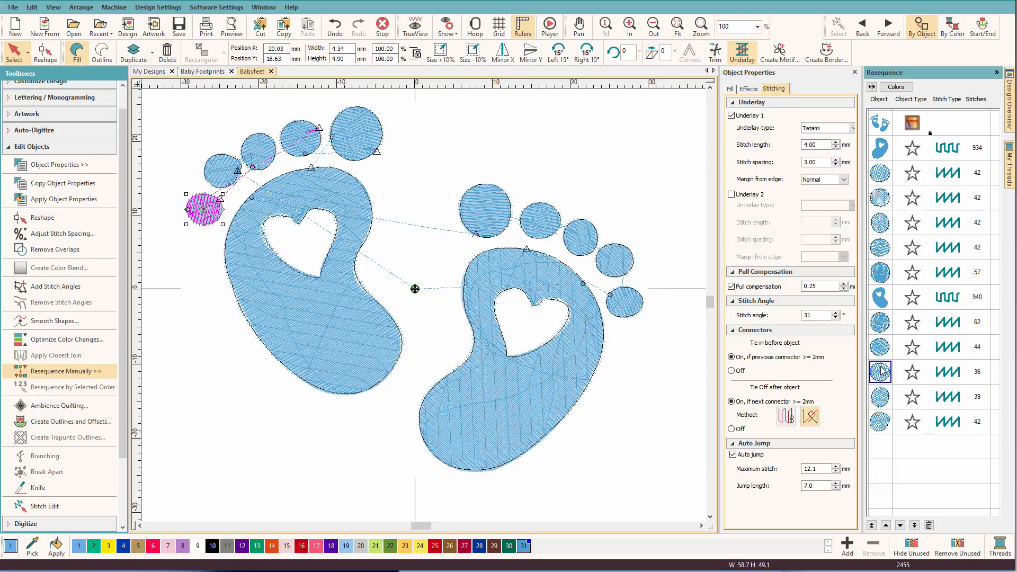
click(900, 525)
click(900, 526)
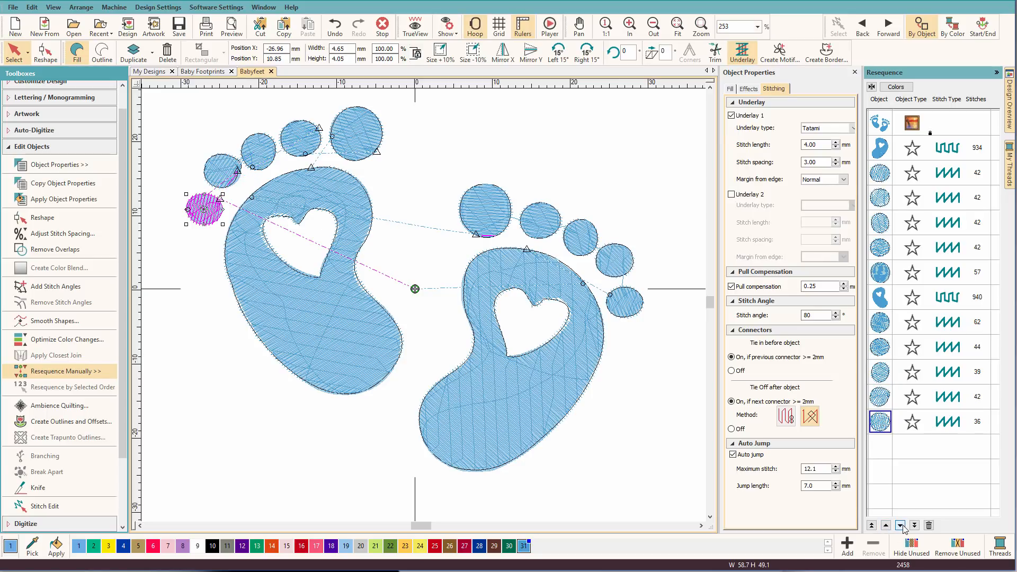
Check the stitching order of the left foot's toes from the big toe to the smallest, then clear the selection
click(881, 322)
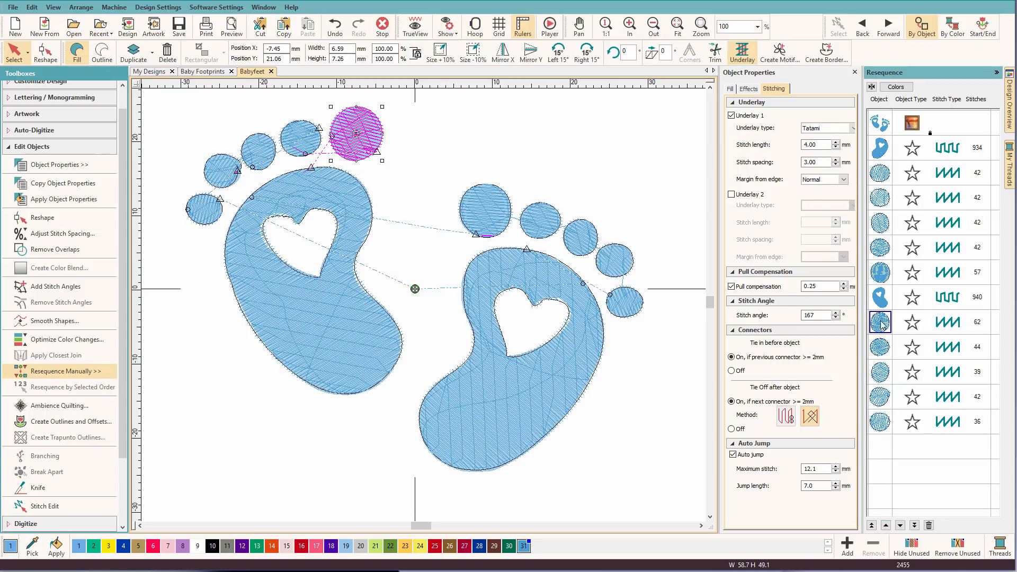
click(880, 347)
click(880, 370)
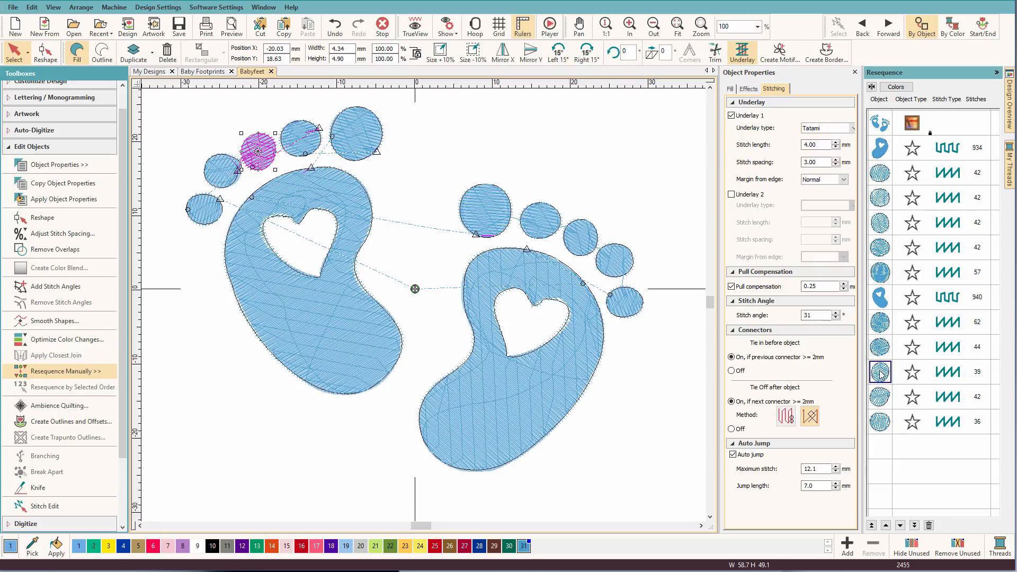
click(882, 396)
click(881, 422)
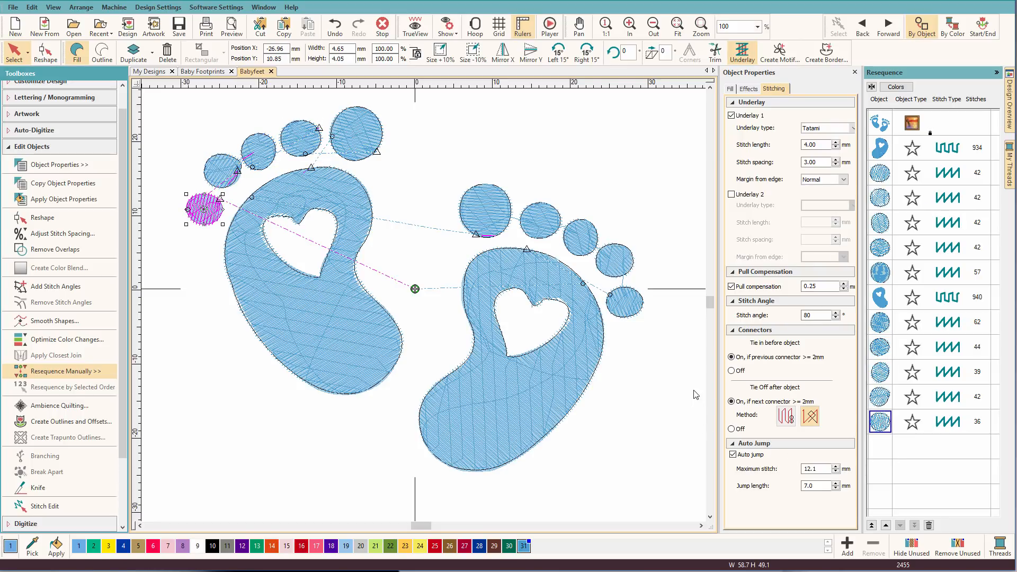
click(661, 401)
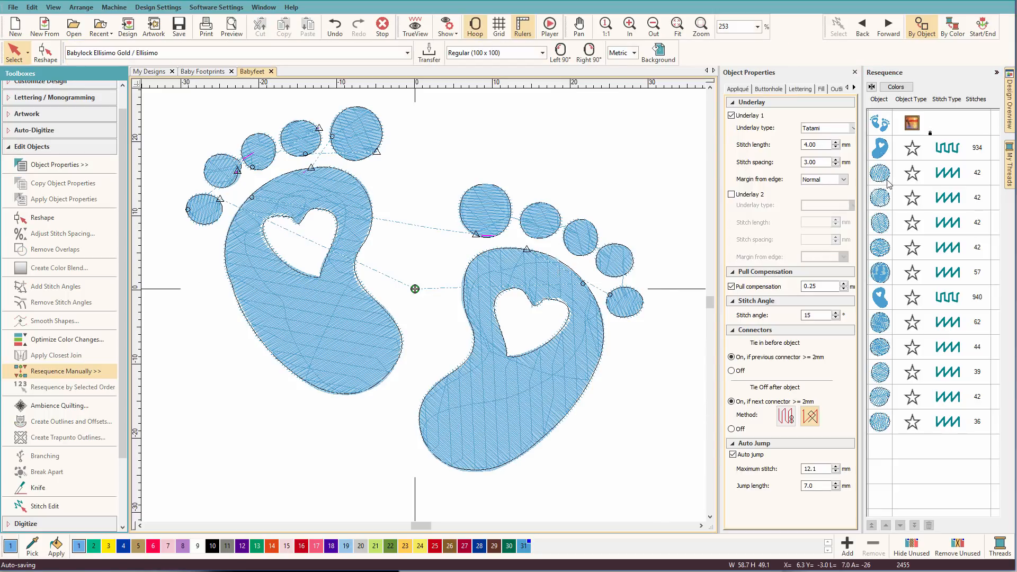
Create Satin Line outlines for both foot shapes in color H-039-1188 Hemingworth with common outlines, and show the design in TrueView
click(881, 151)
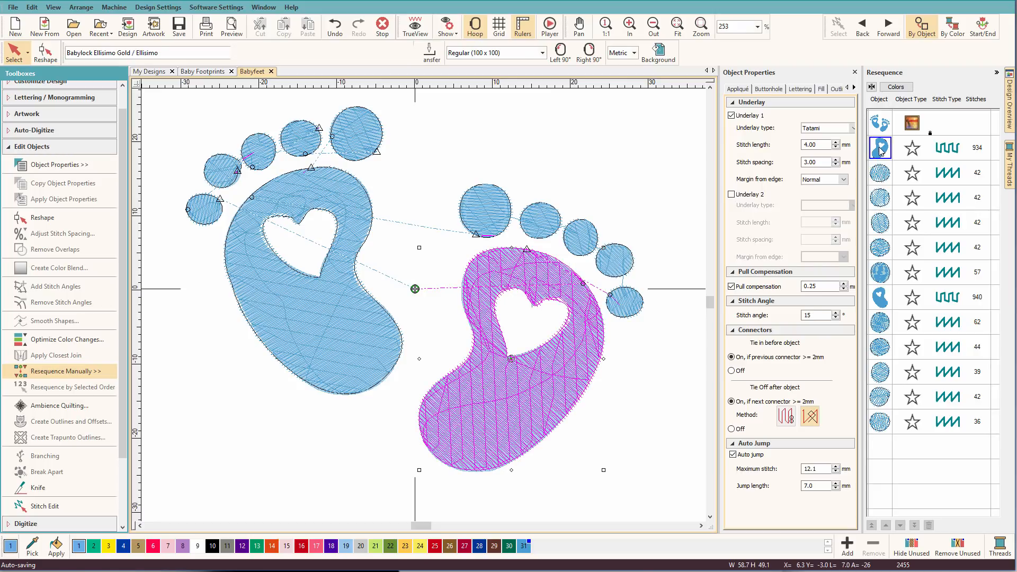
ctrl+click(882, 301)
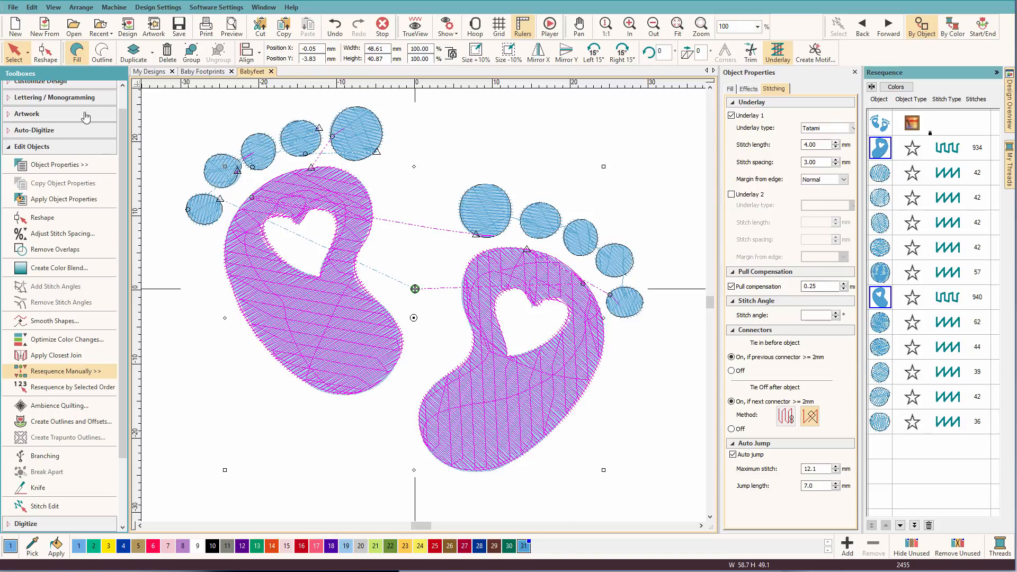
click(9, 149)
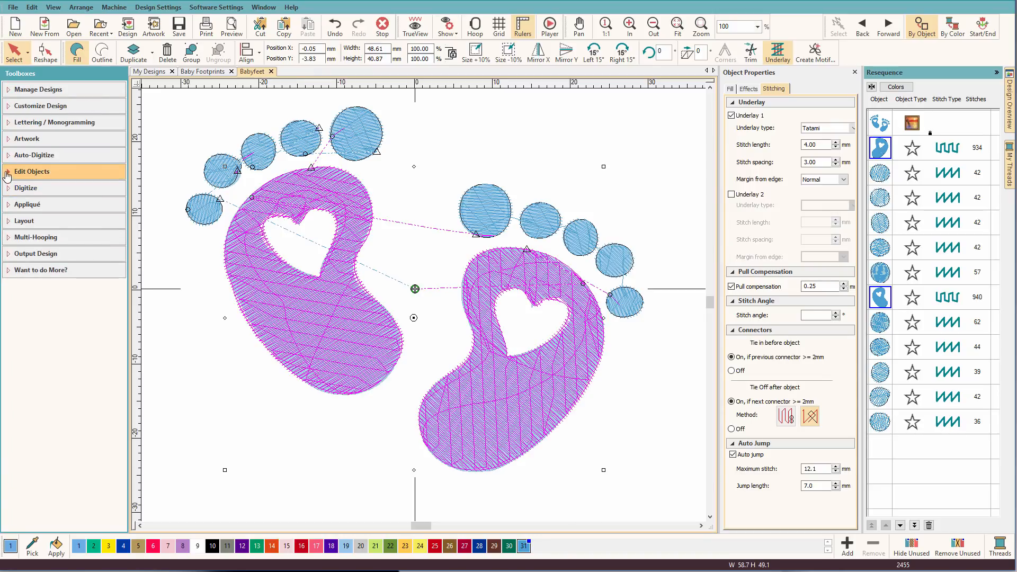
click(7, 172)
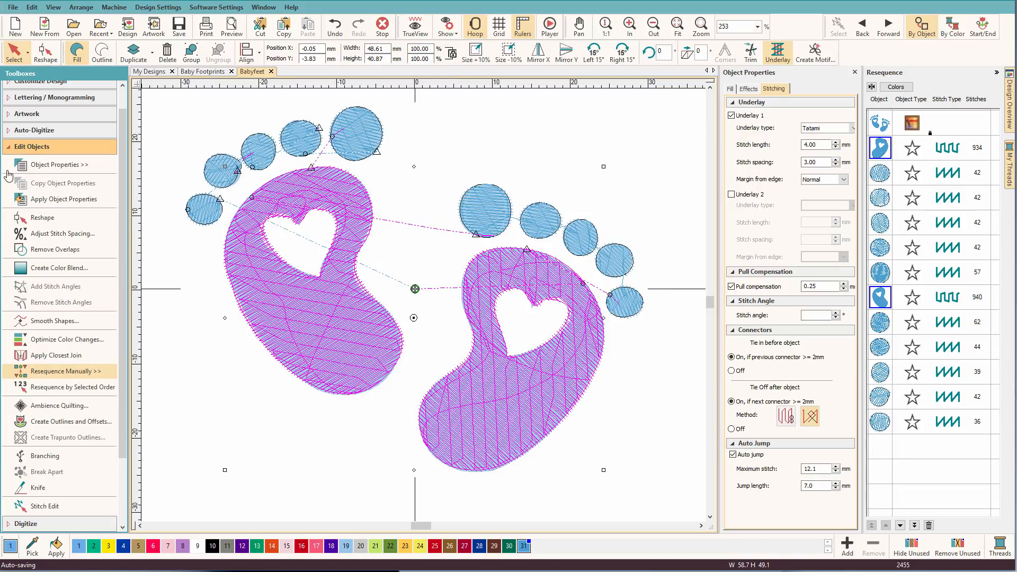
click(61, 422)
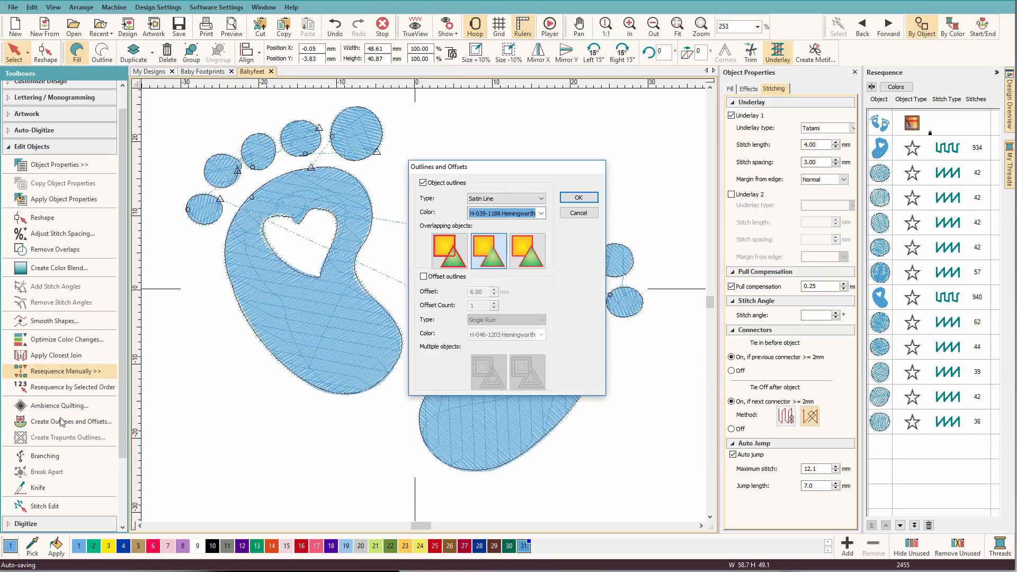
click(541, 199)
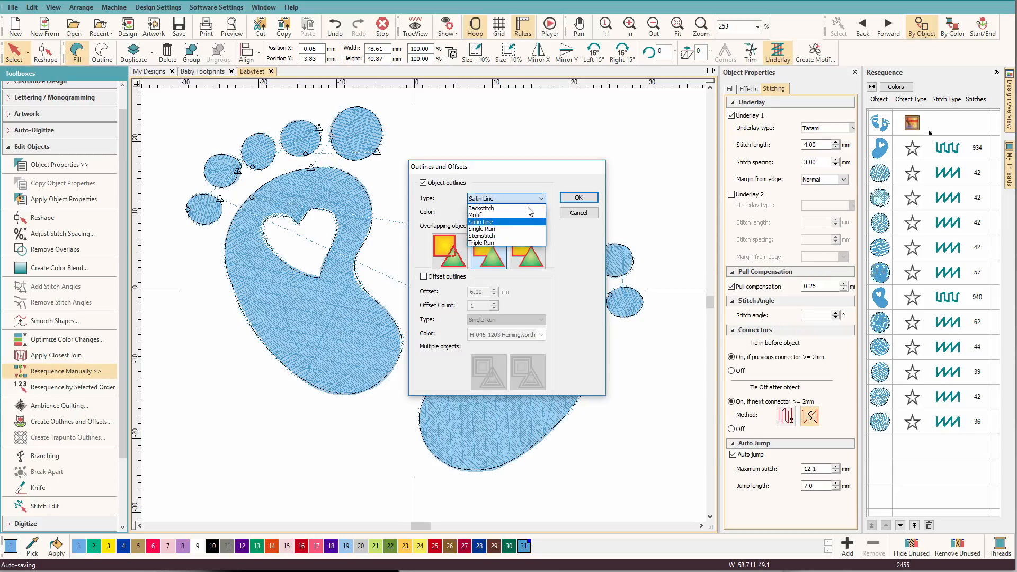
click(504, 222)
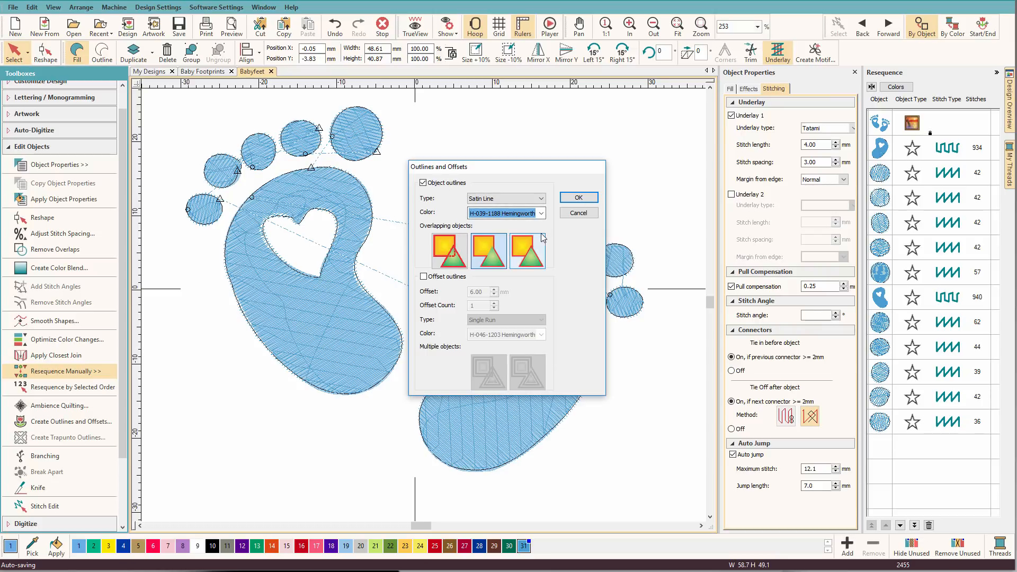
click(540, 213)
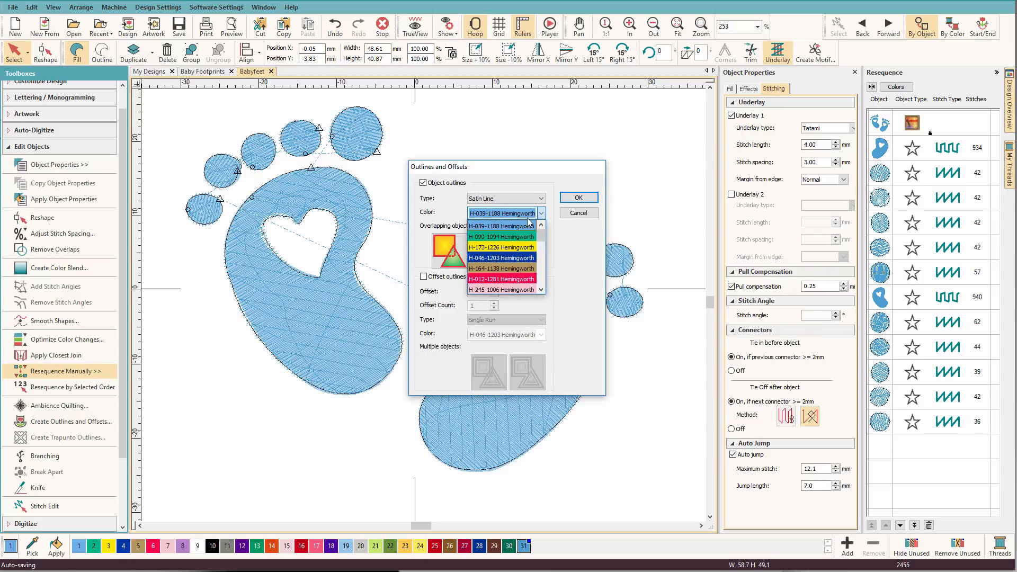
click(521, 227)
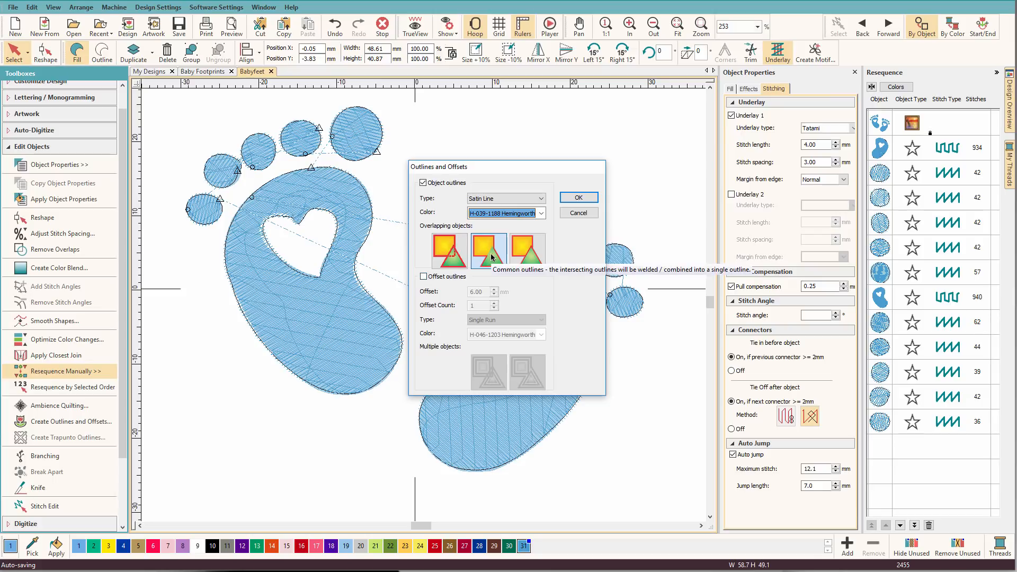
click(589, 196)
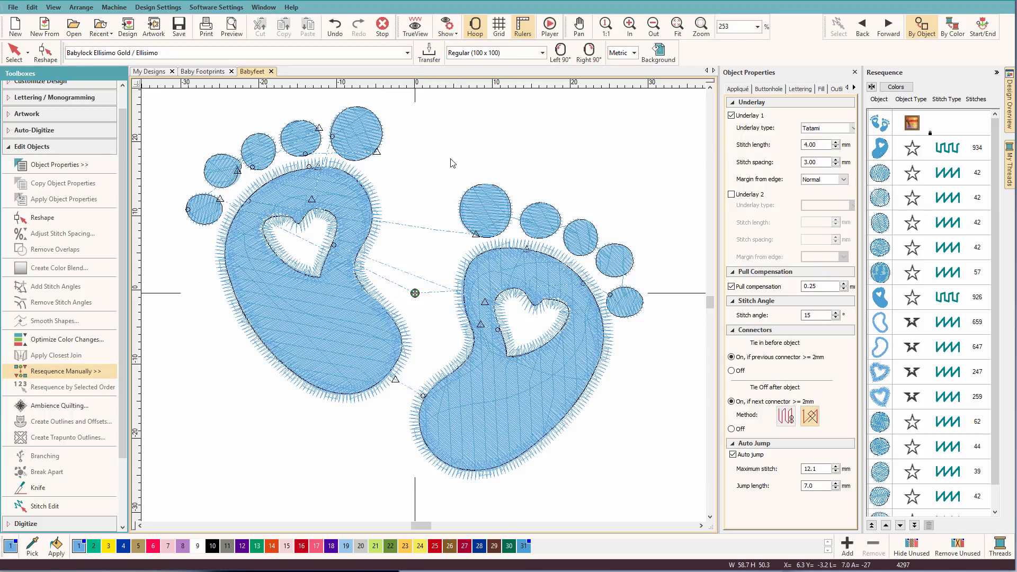
key(t)
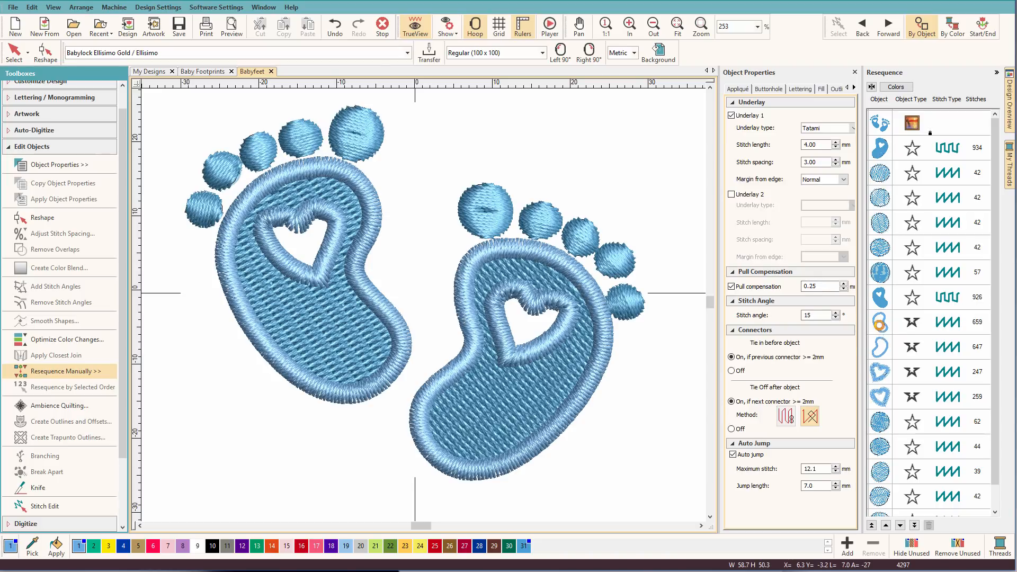
Select the four new foot and heart outlines and set their satin width to 1 mm with manual spacing of 0.45 mm
click(888, 371)
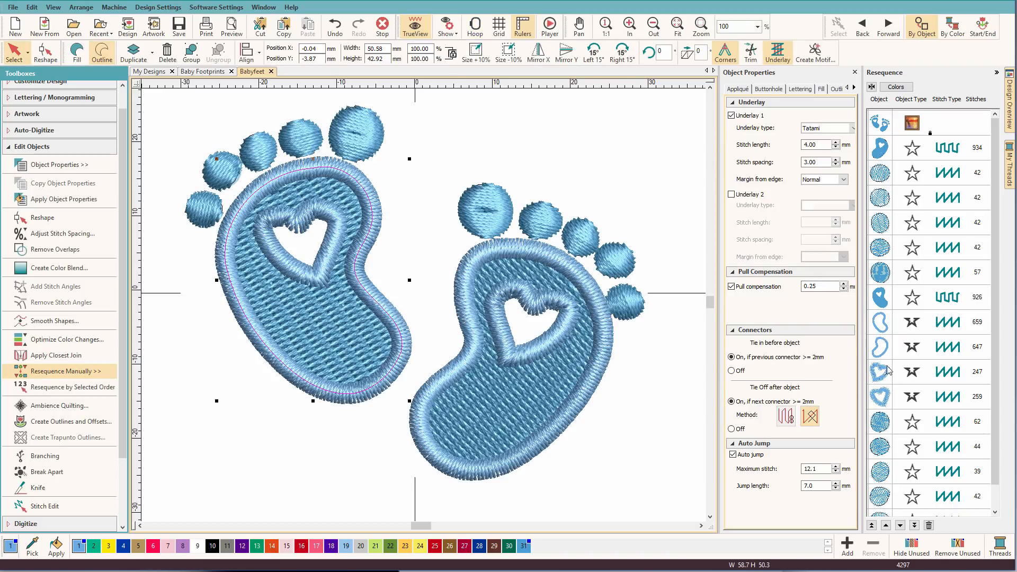
shift+click(881, 397)
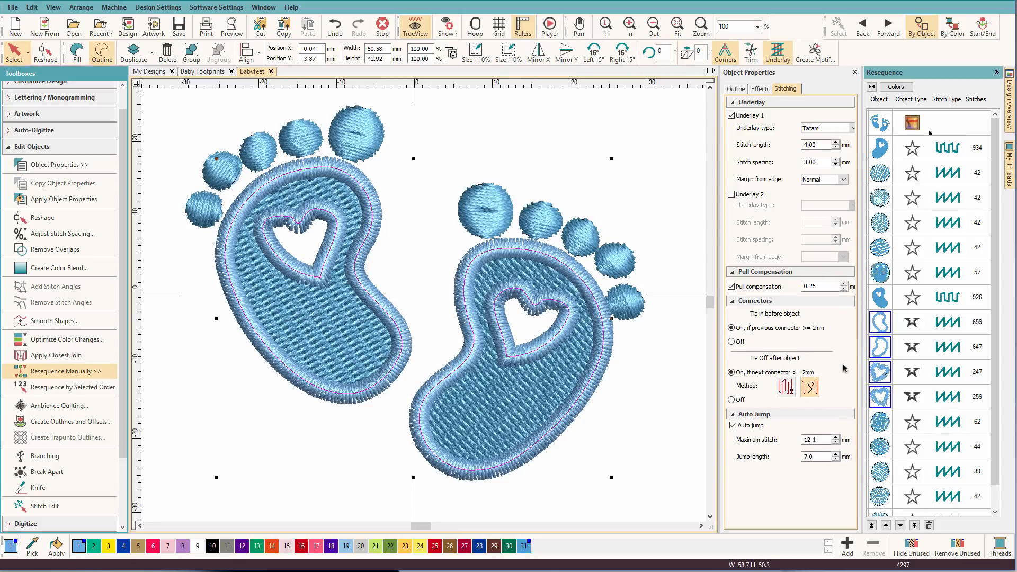
click(737, 89)
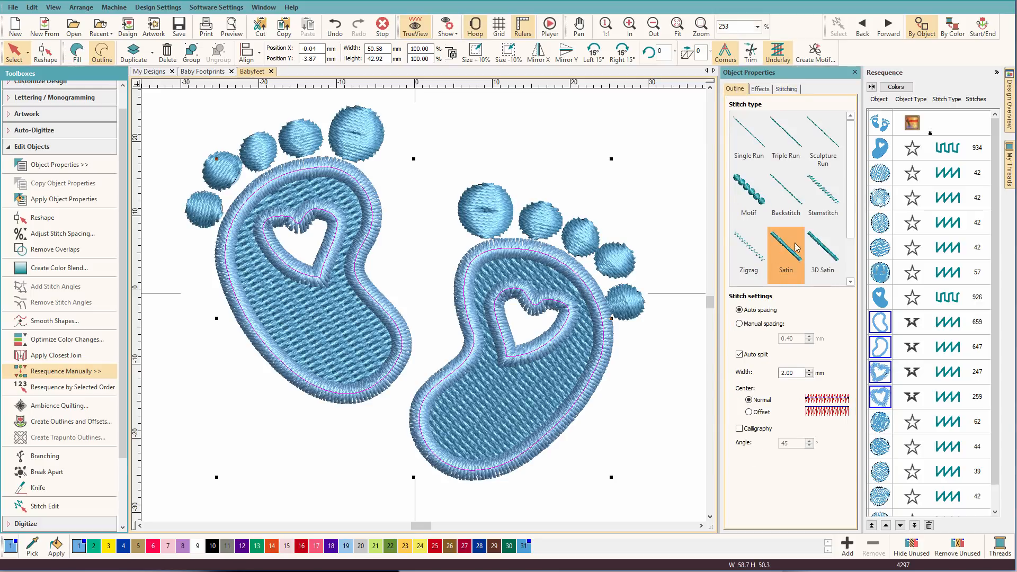
double_click(789, 372)
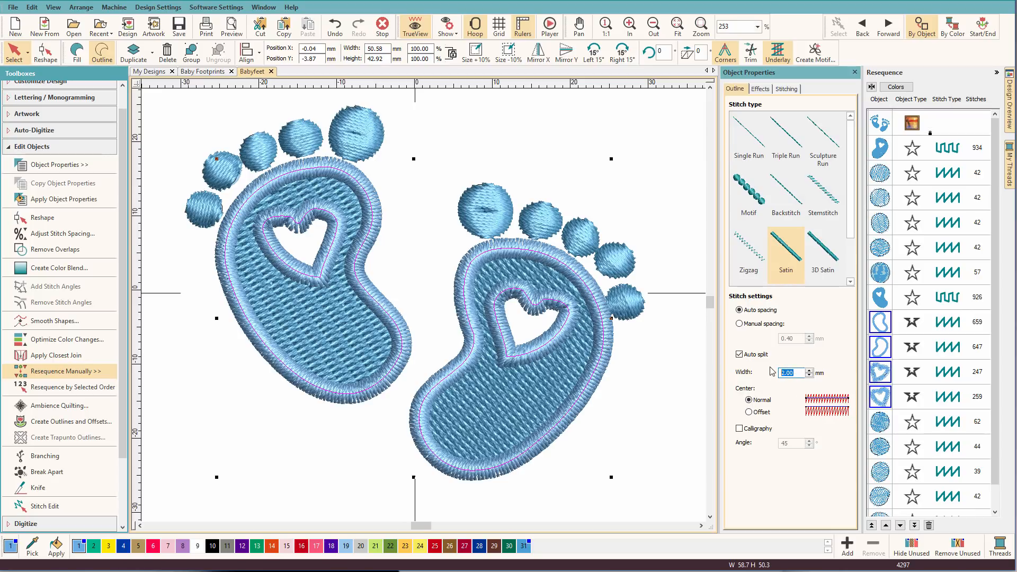
text(1)
key(Return)
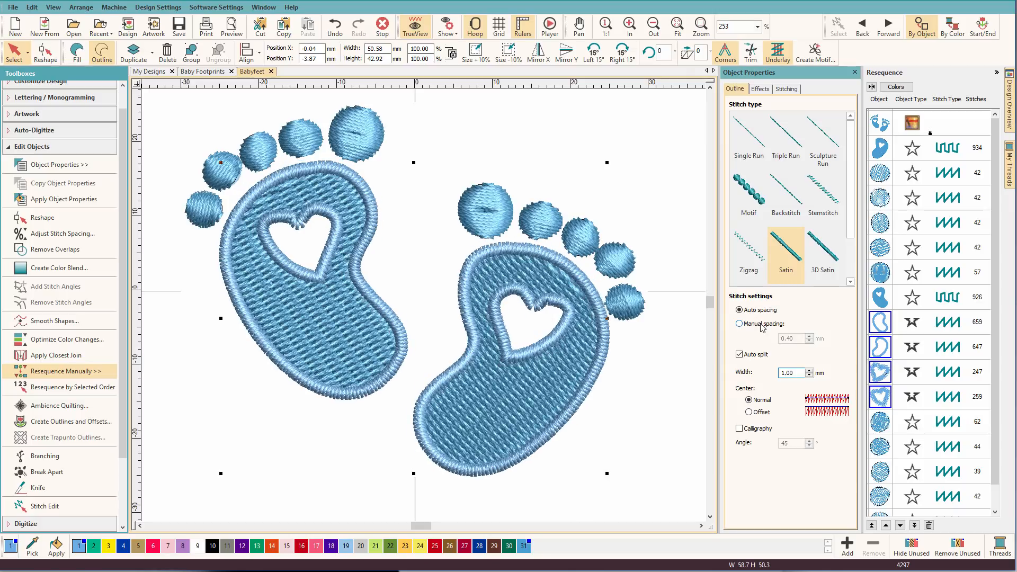
click(739, 323)
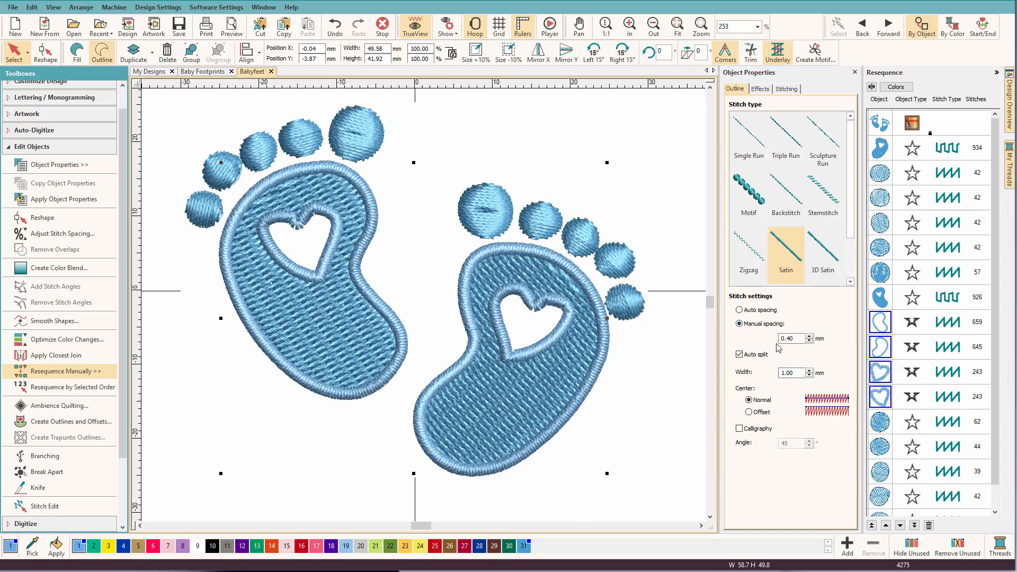
drag(794, 340, 790, 340)
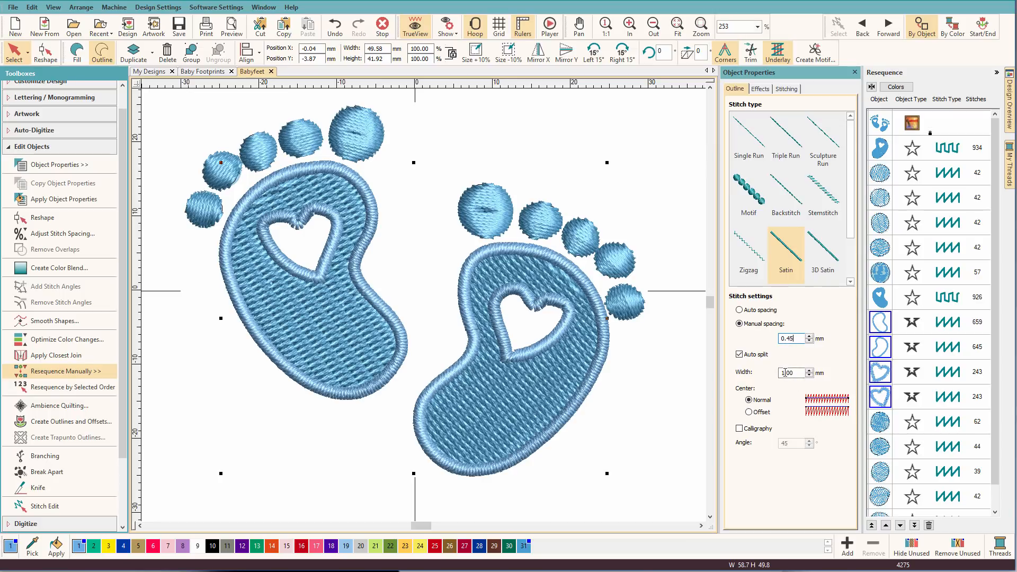
Try increasing the satin width of the four outlines in small increments to about 1.06 mm
drag(791, 373, 786, 373)
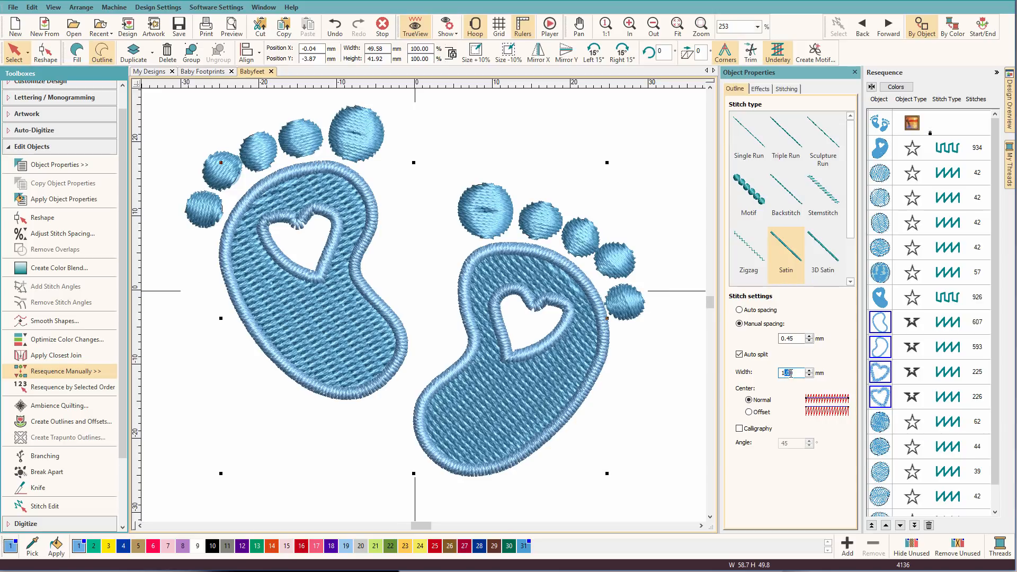
click(808, 371)
click(807, 370)
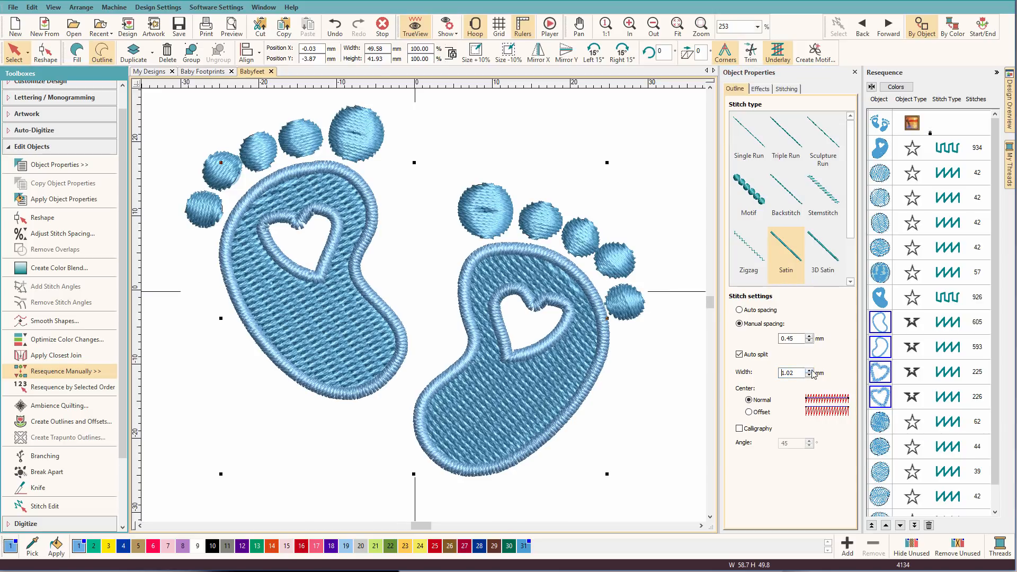
click(807, 370)
click(808, 370)
click(808, 370)
click(807, 370)
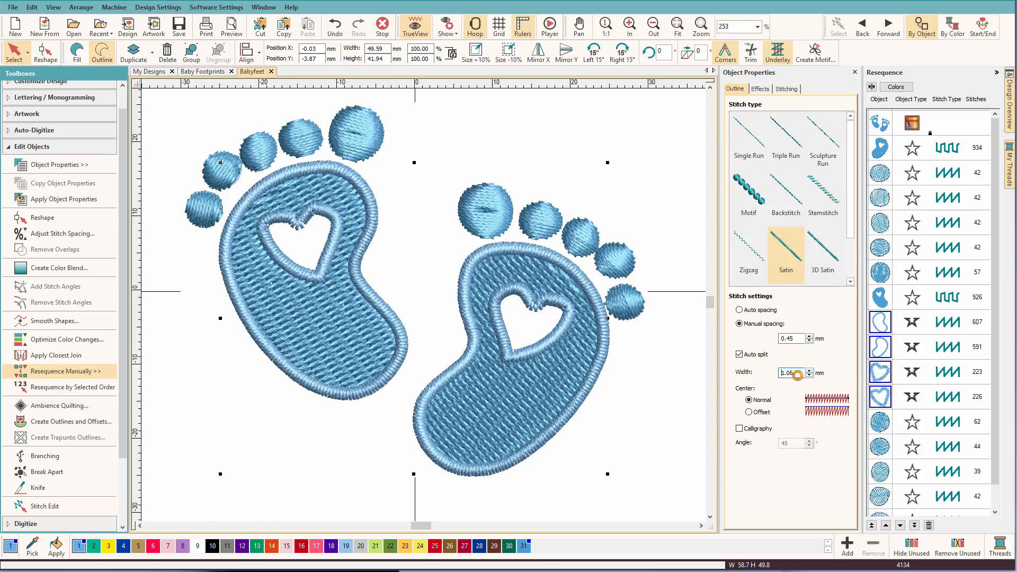
Set the satin width of the four foot and heart outlines to 1.5 mm
double_click(787, 373)
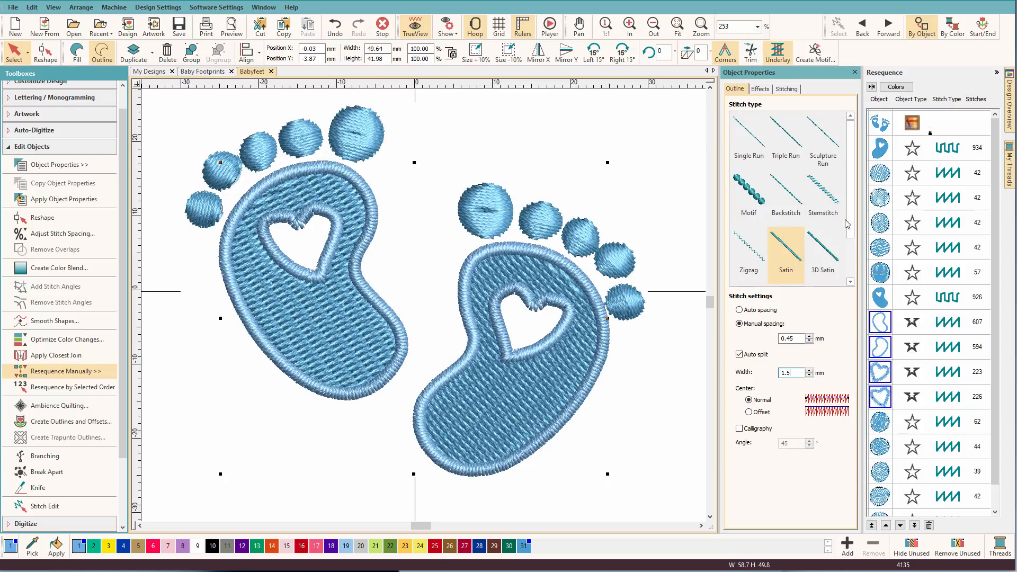
text(1.5)
key(Return)
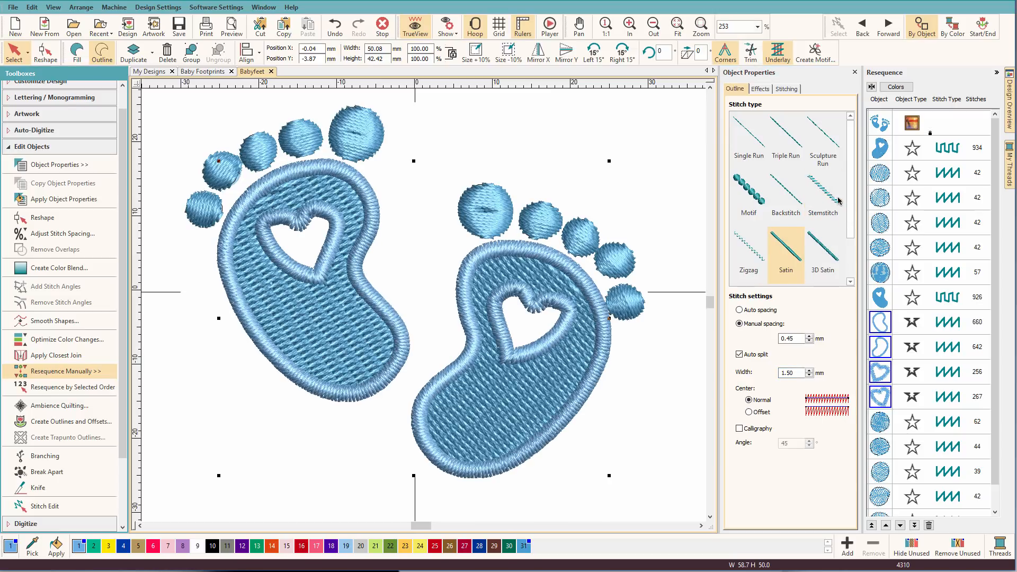
Change the underlay type of the four satin outlines to Center Run
click(792, 89)
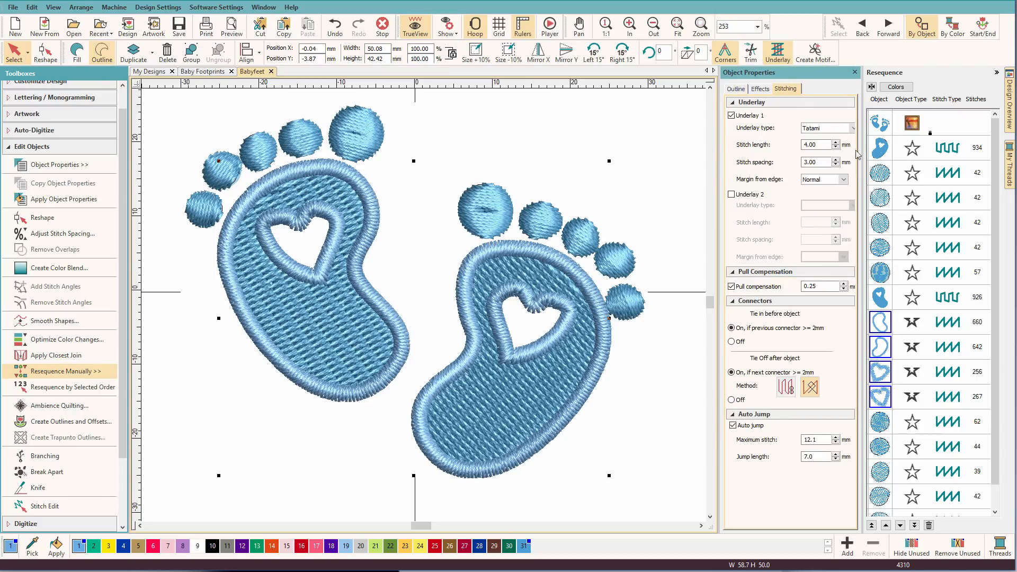
click(853, 130)
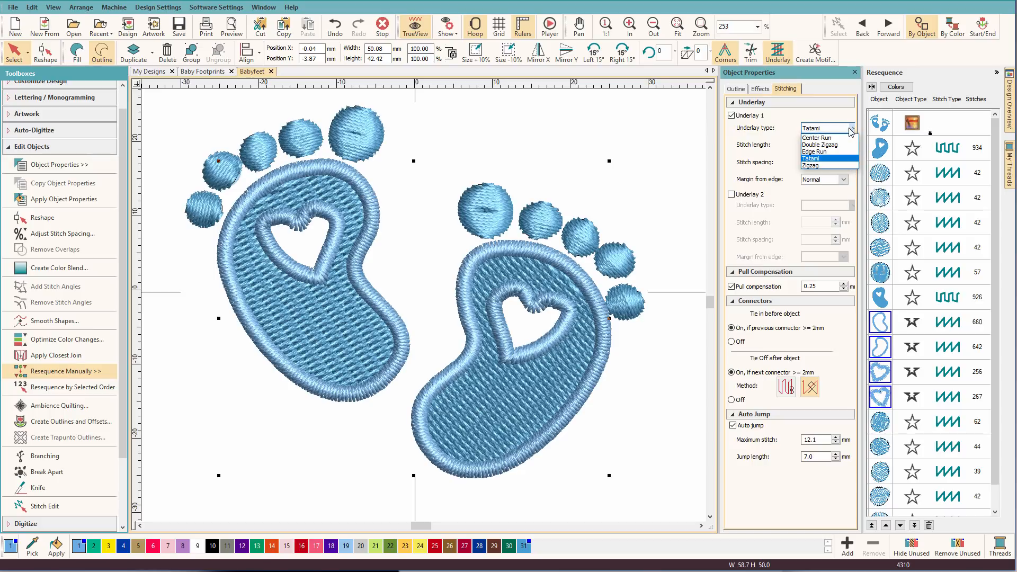
click(834, 142)
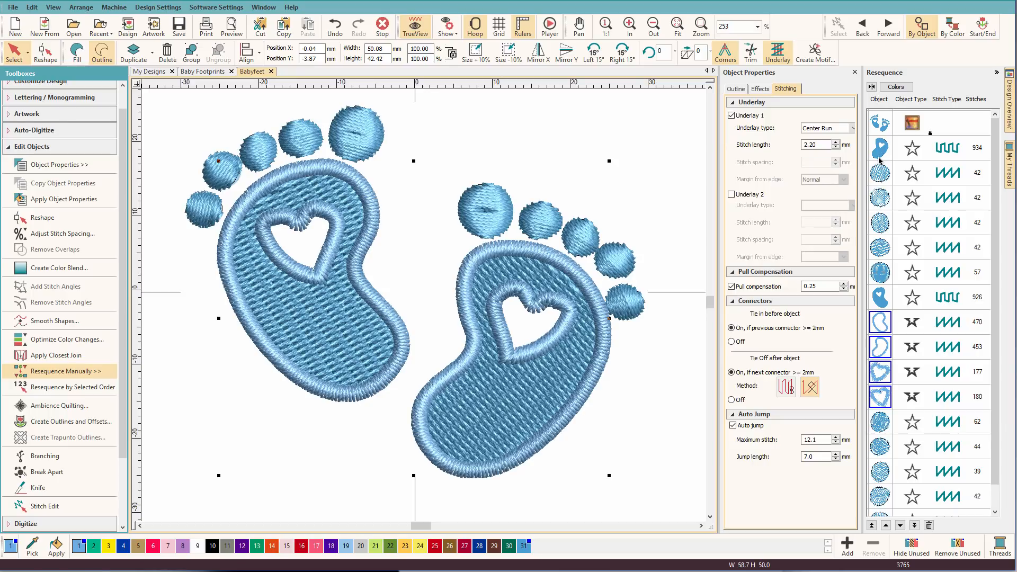
Resequence the right foot's outline and heart outline so both stitch directly after the right foot's fill
click(889, 351)
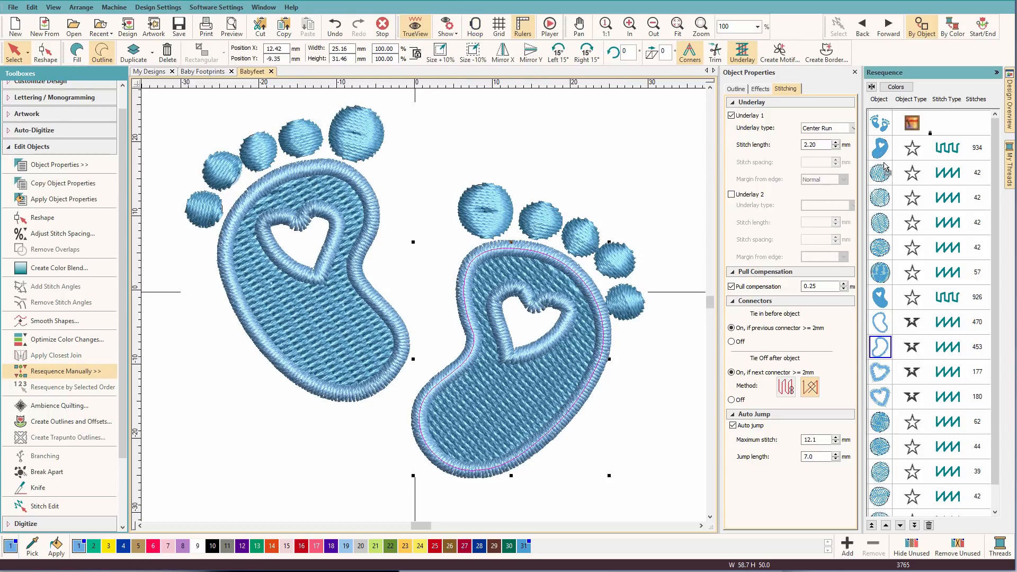
drag(885, 167, 886, 170)
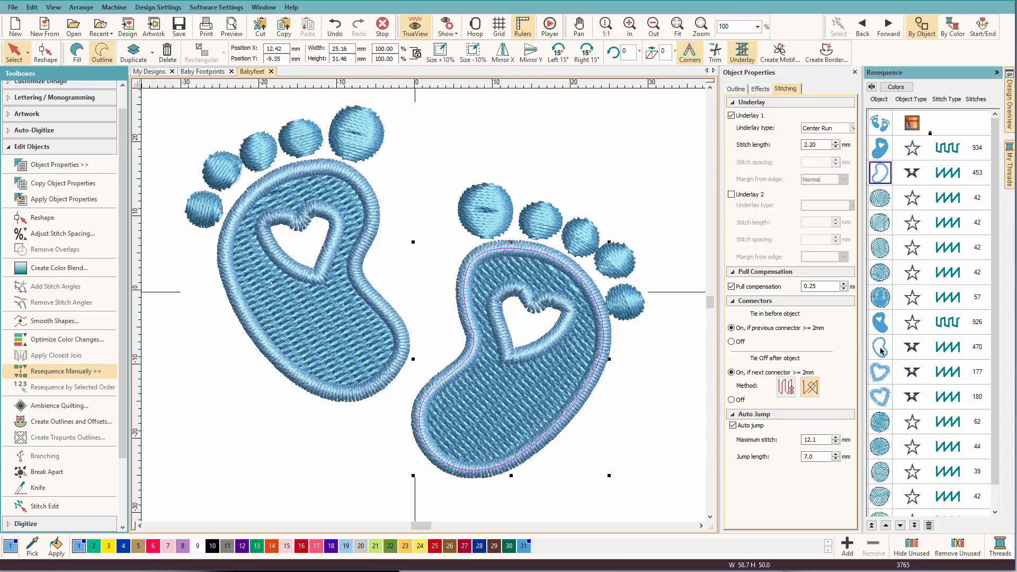
click(884, 373)
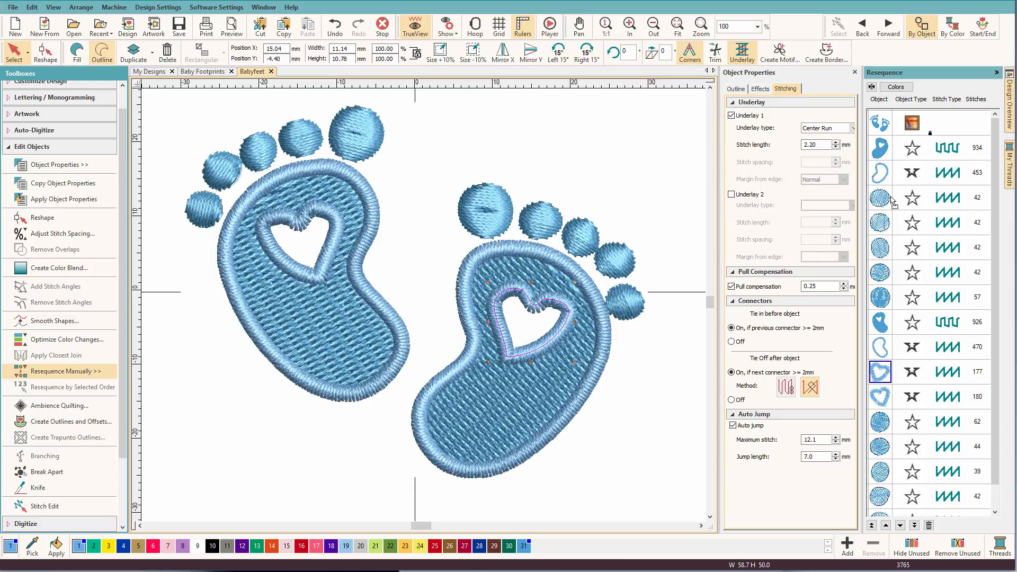
drag(894, 202, 889, 186)
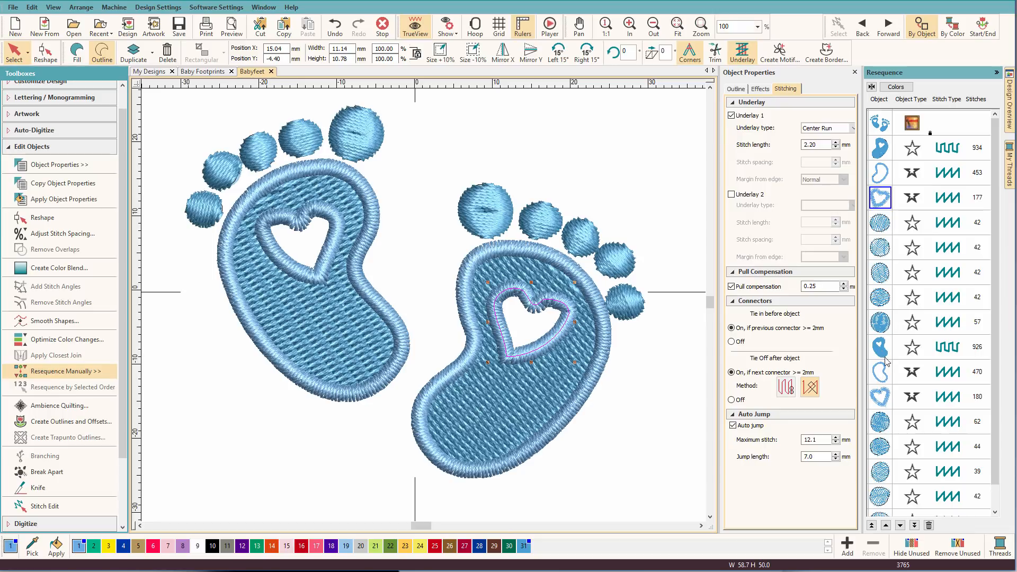
click(699, 327)
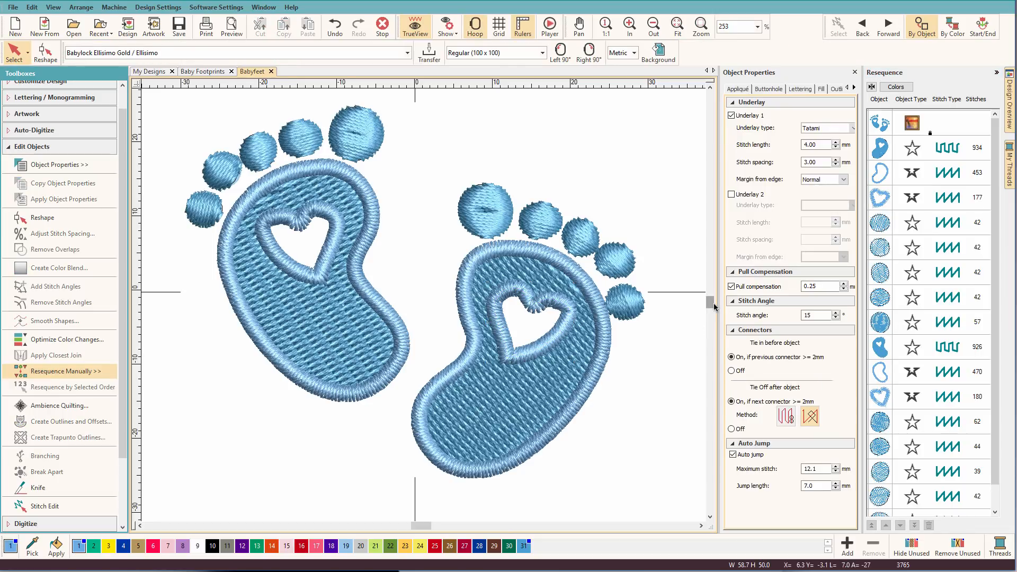
Assign thread color 31 to all the stitched foot, toe and outline objects and apply Closest Join to them
click(897, 88)
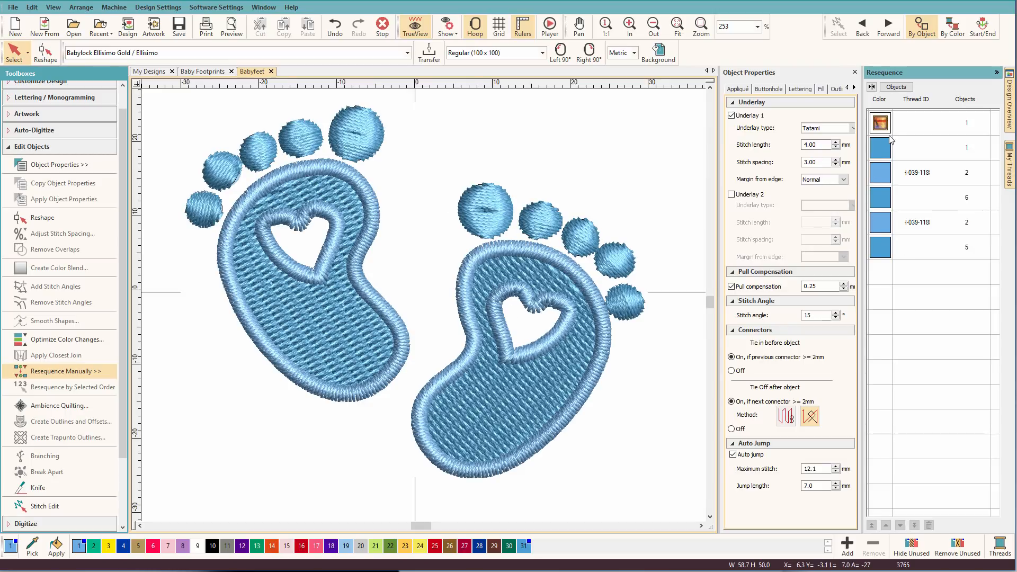
click(885, 149)
click(884, 150)
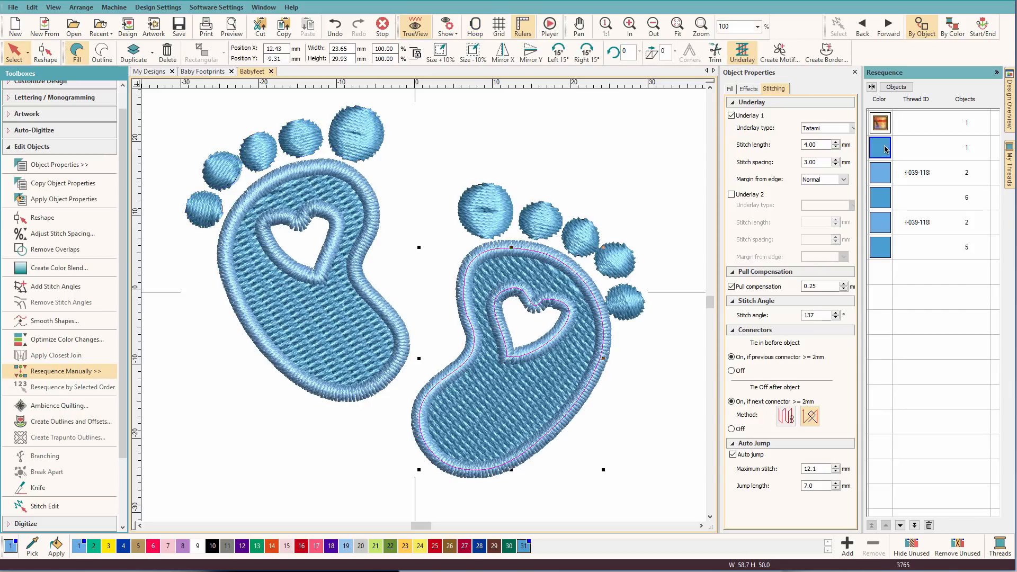
shift+click(877, 255)
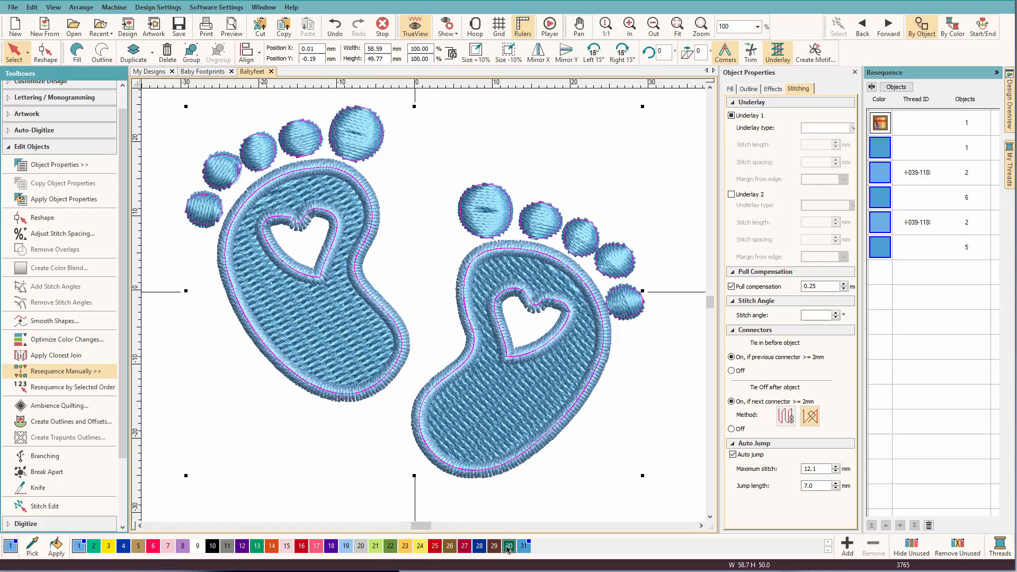
click(525, 550)
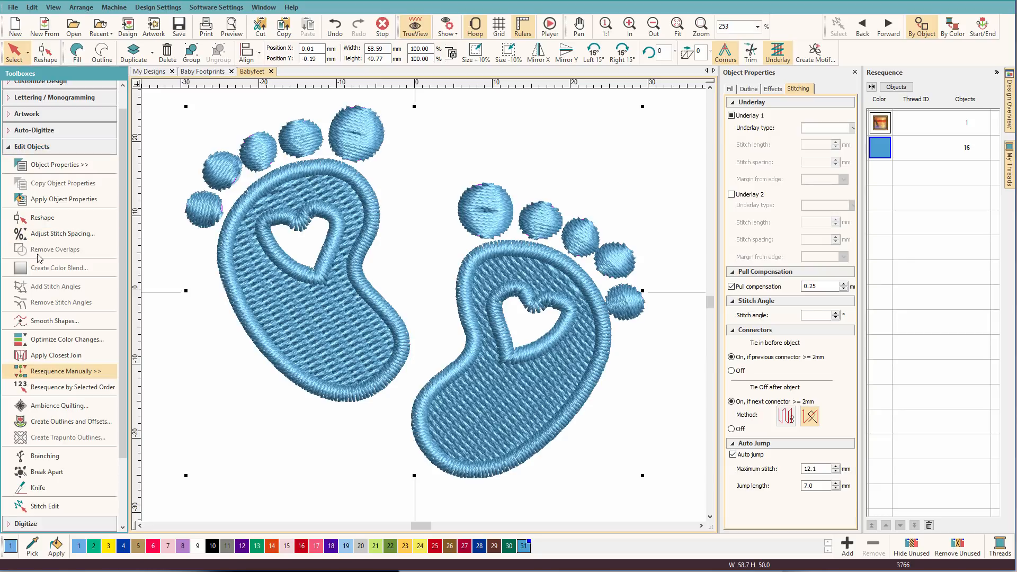
click(52, 360)
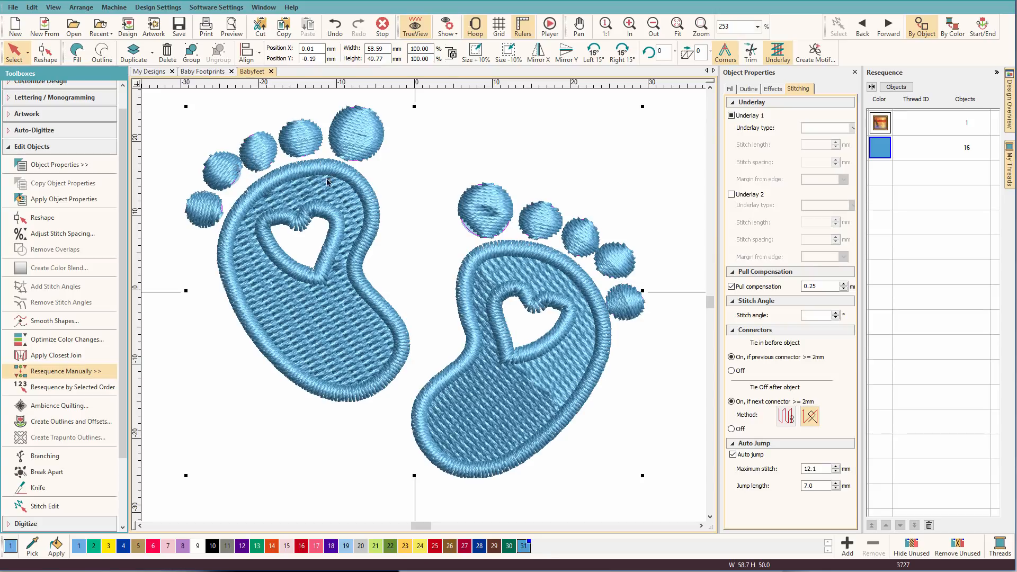
Examine the reshape nodes of the right foot's big toe, including its bottom node
click(500, 227)
key(h)
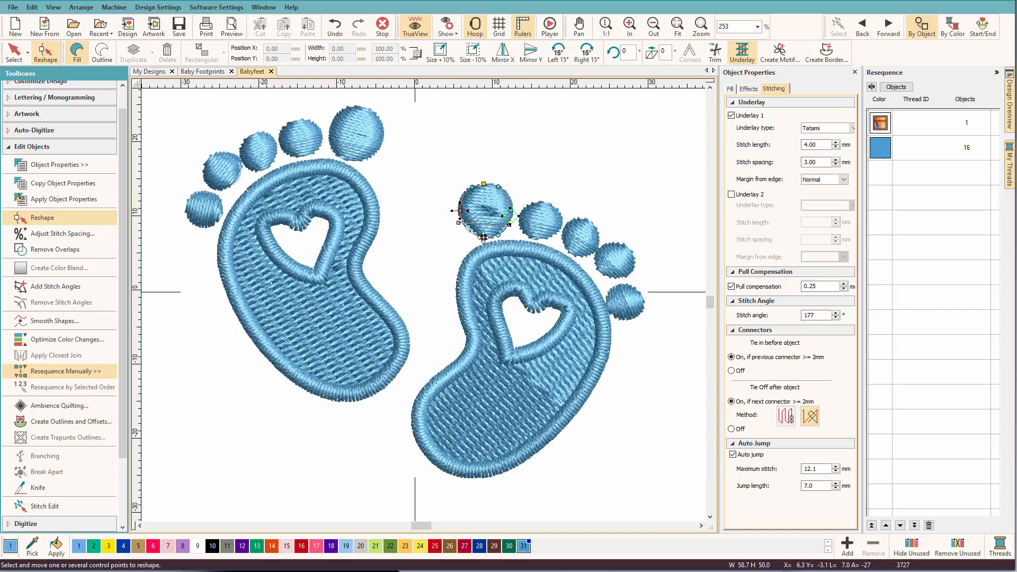
click(483, 237)
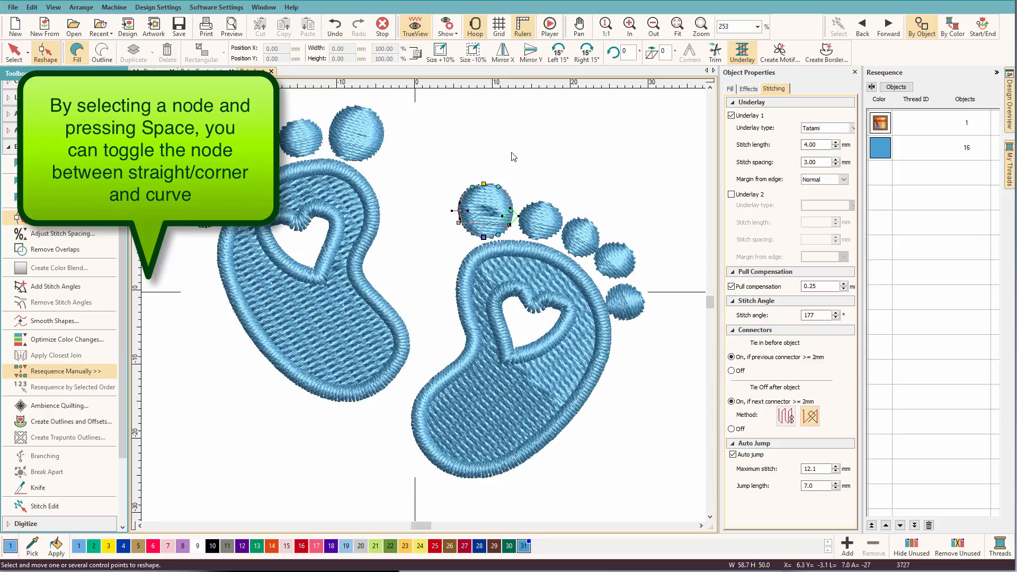
key(Escape)
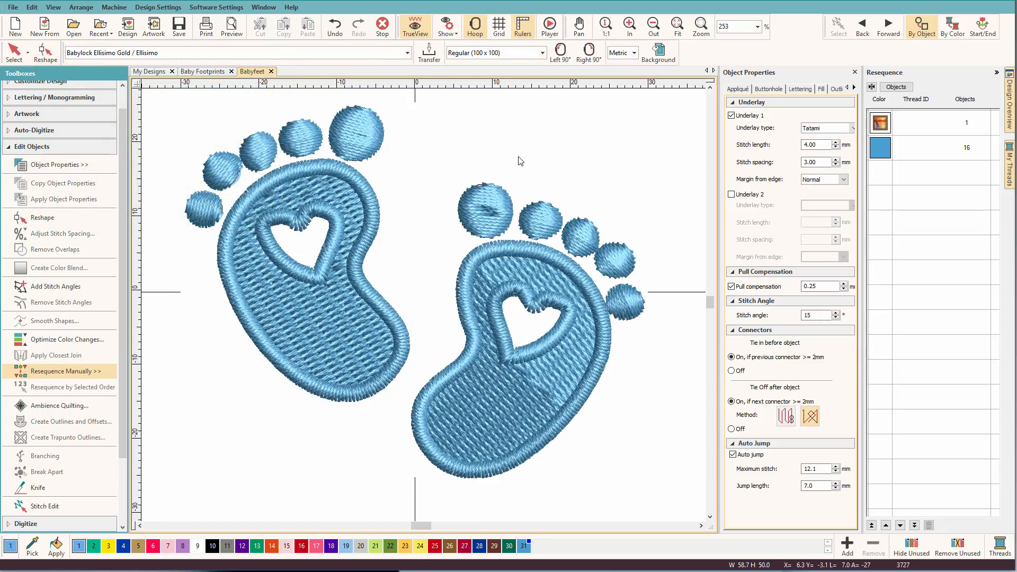
List the design by objects again and group all the foot, toe and outline objects together
click(897, 88)
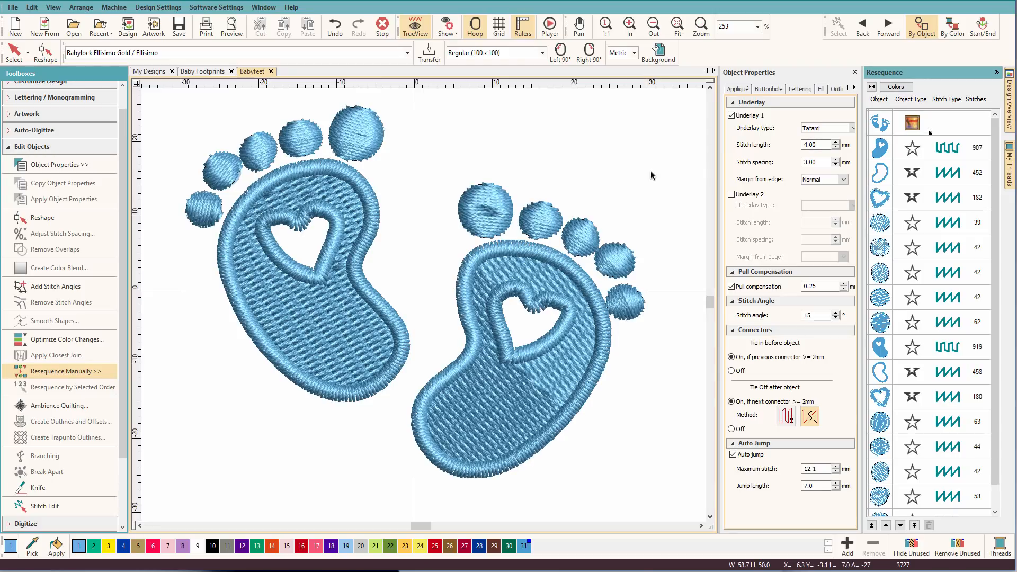
key(ctrl+a)
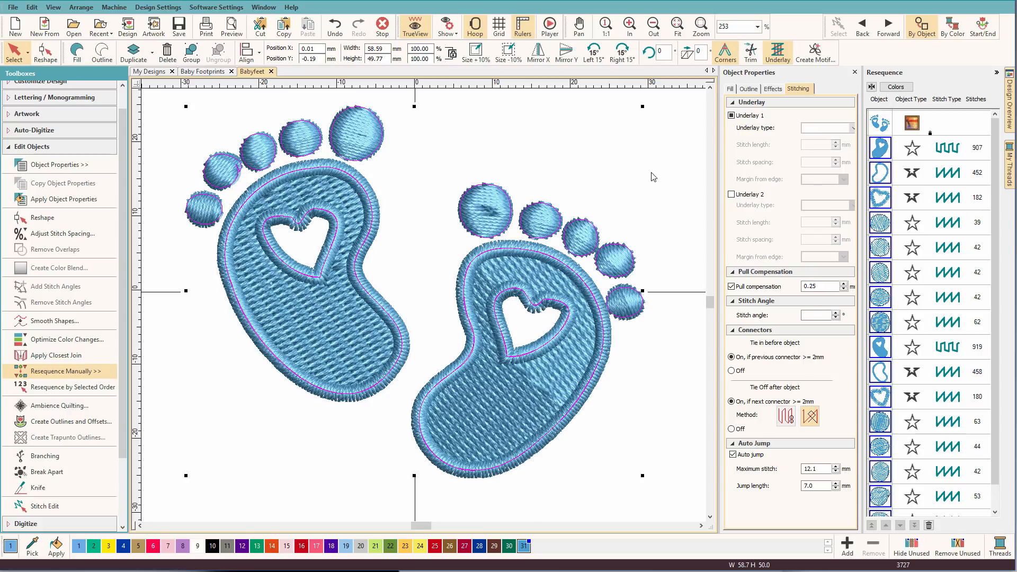
key(ctrl+g)
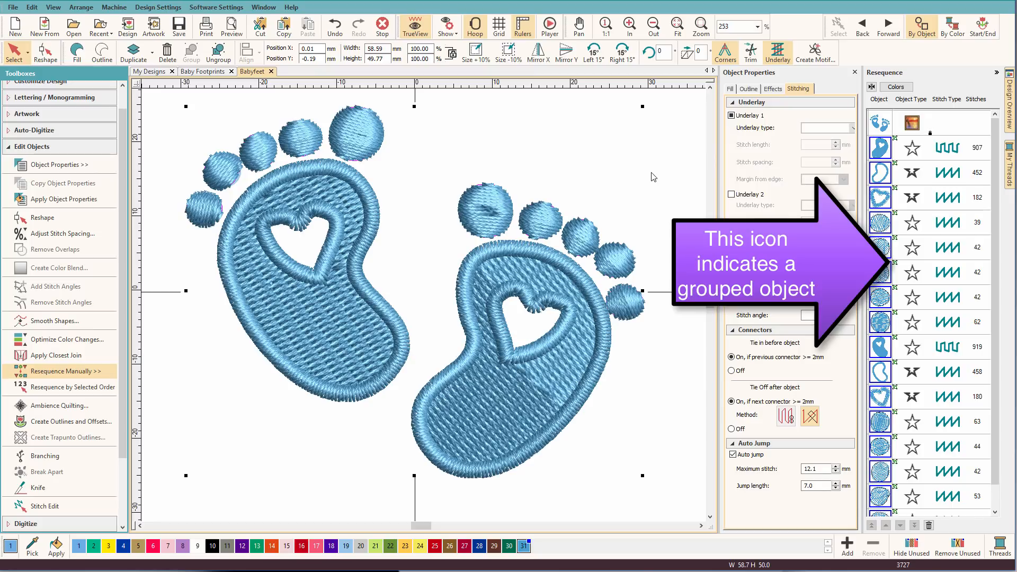
click(628, 266)
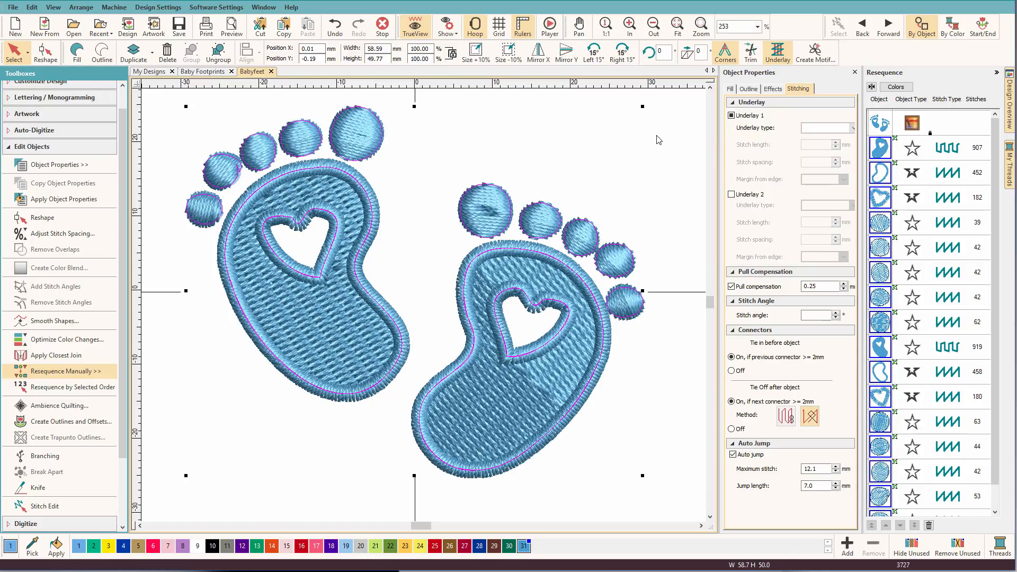
Add the baby's first name as lettering in the hoop and position it centered above the footprints
scroll(659, 139, down, 2)
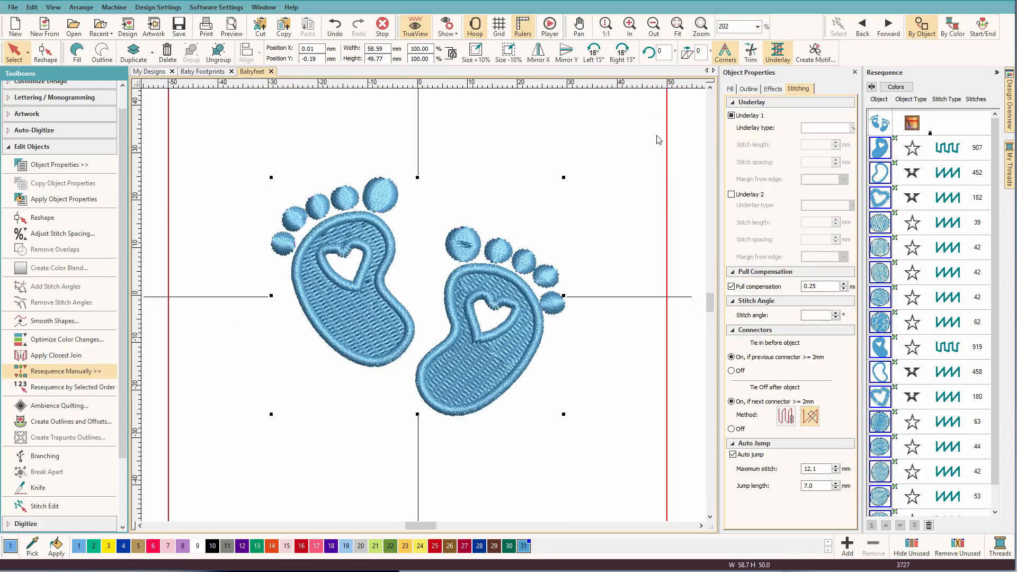
scroll(658, 140, down, 1)
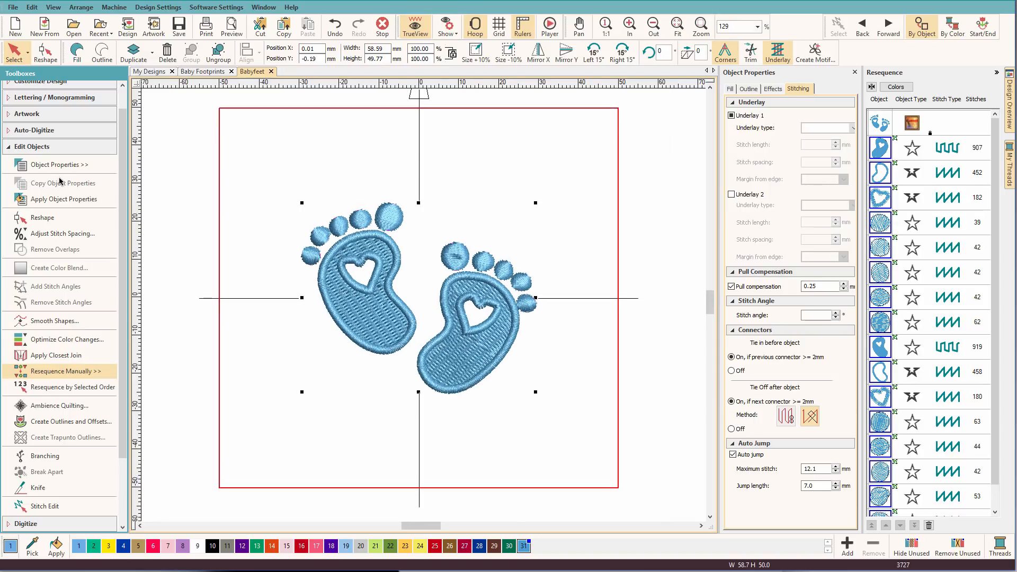
click(7, 149)
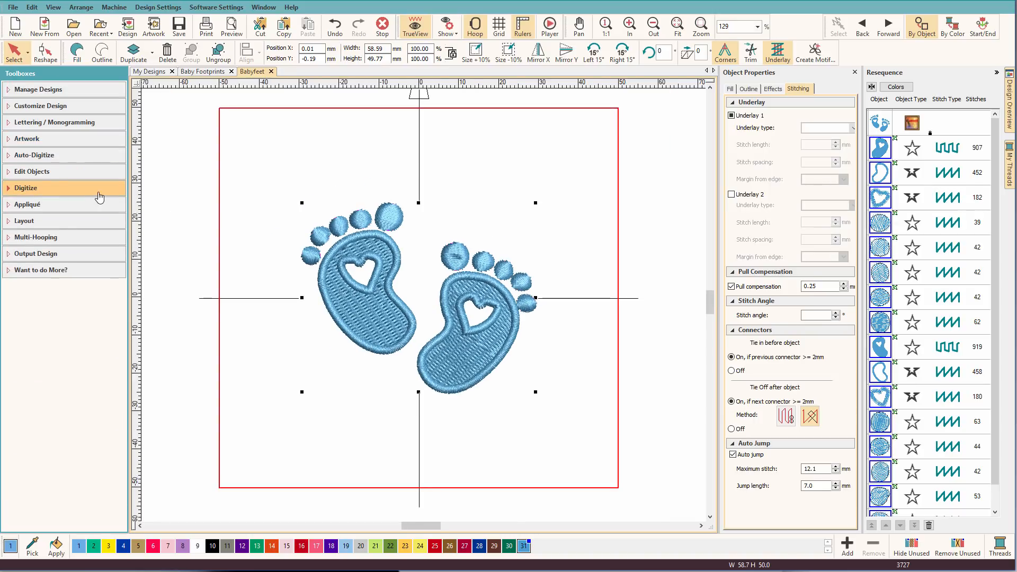
click(8, 123)
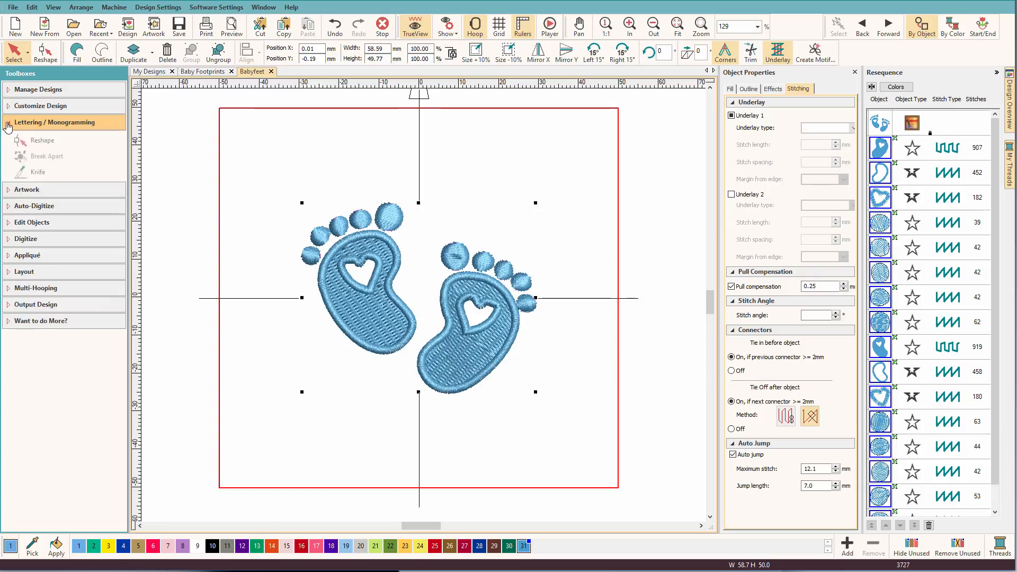
click(36, 140)
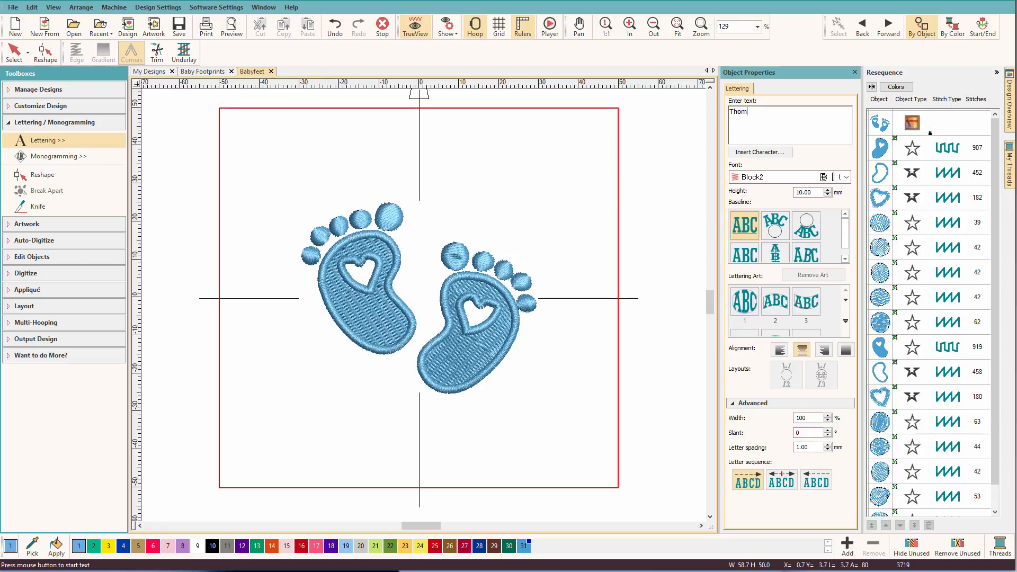
click(422, 284)
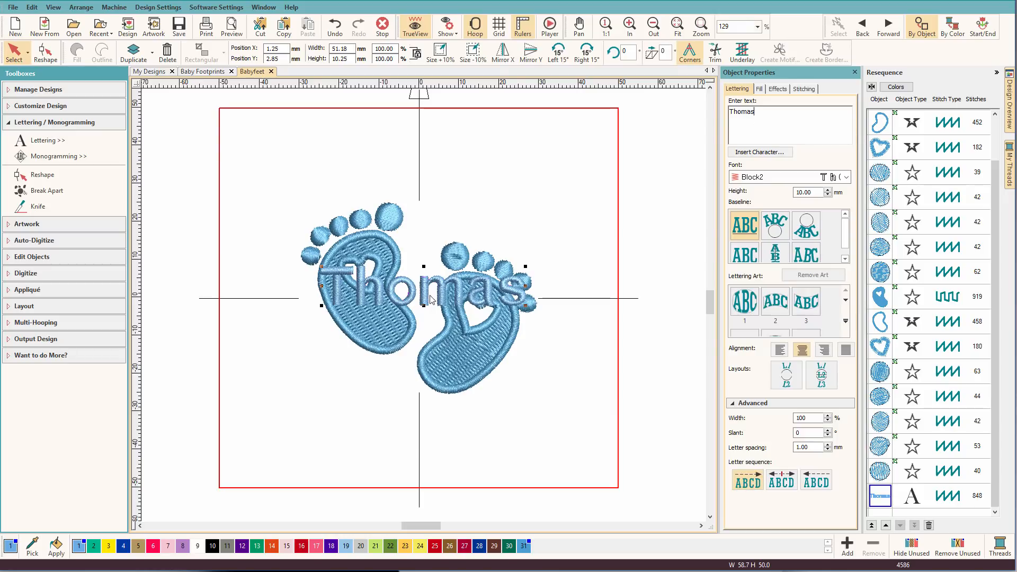
drag(430, 294, 427, 190)
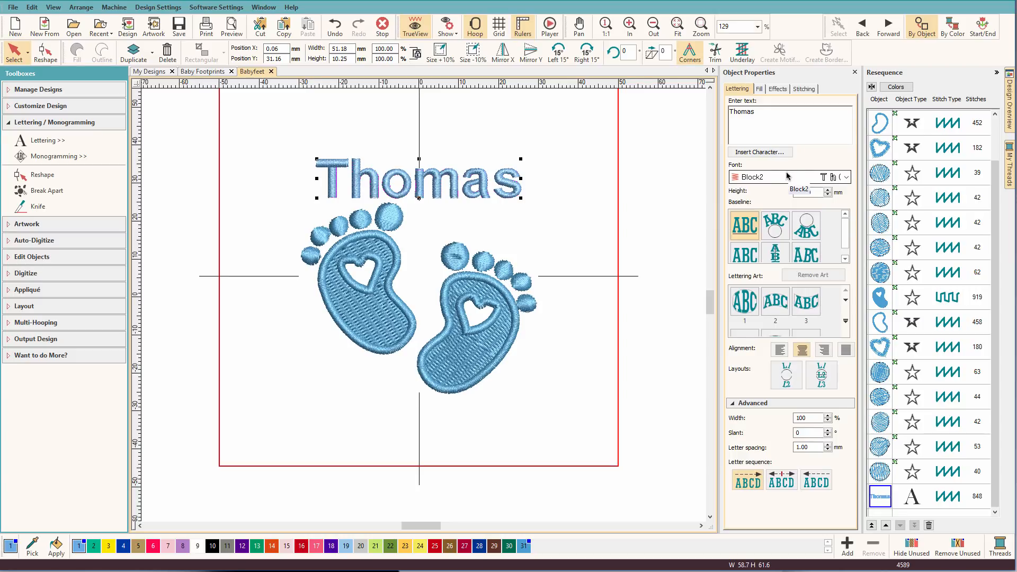
Try the Comics and Folio Condensed fonts on the name lettering
click(846, 177)
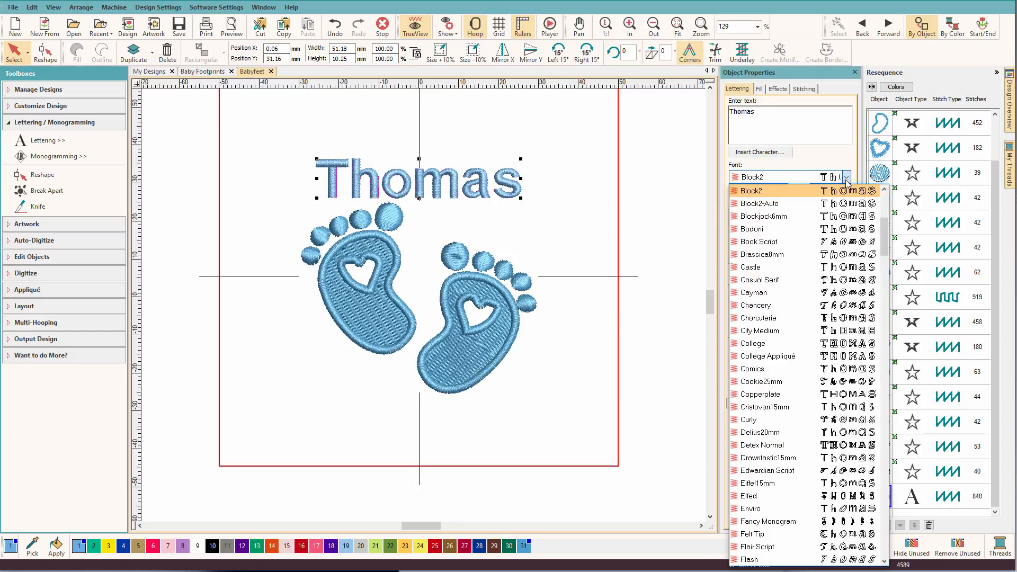
click(793, 371)
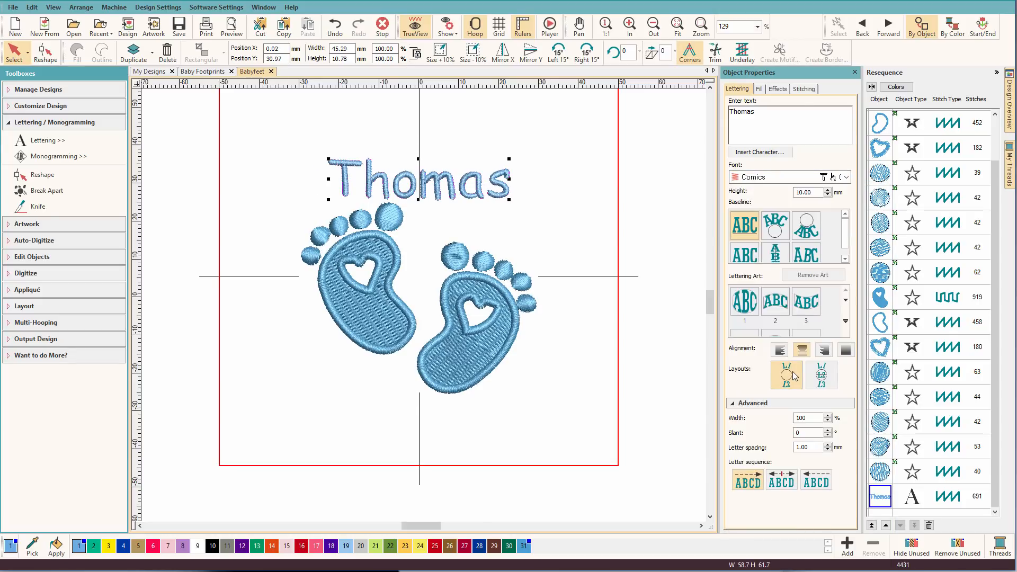
click(846, 178)
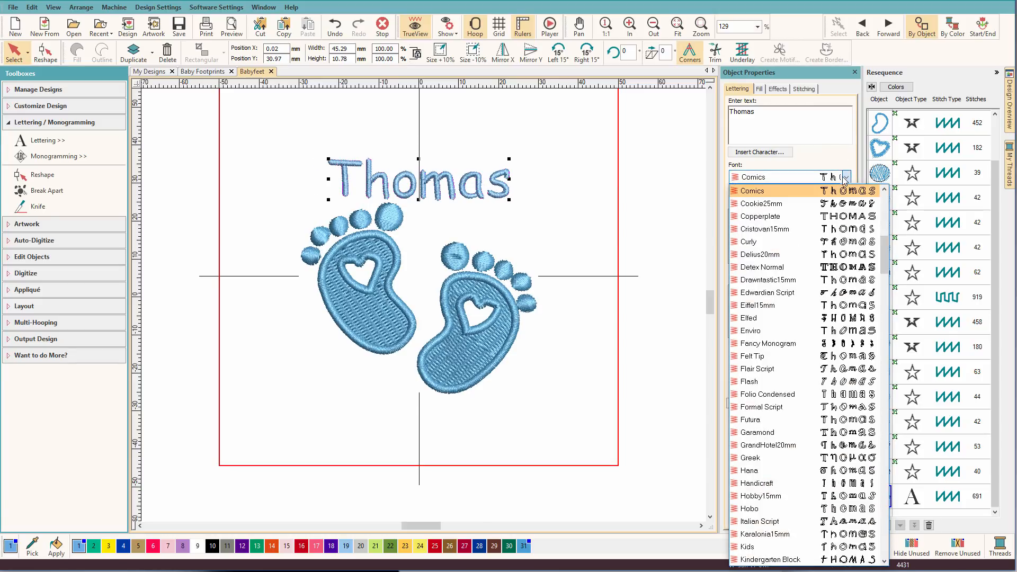
click(802, 396)
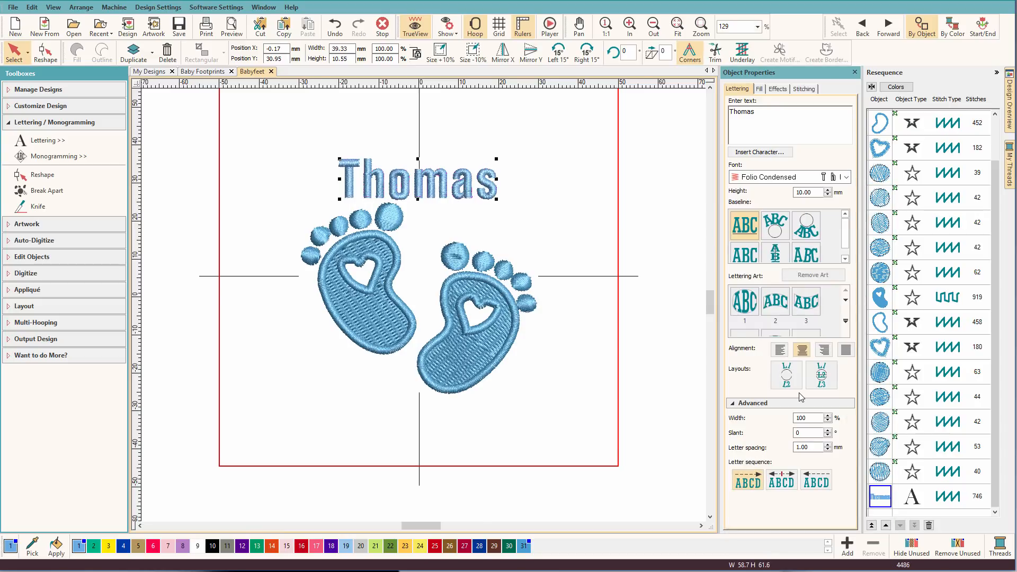
Set the name lettering's font to Woodstock
click(845, 178)
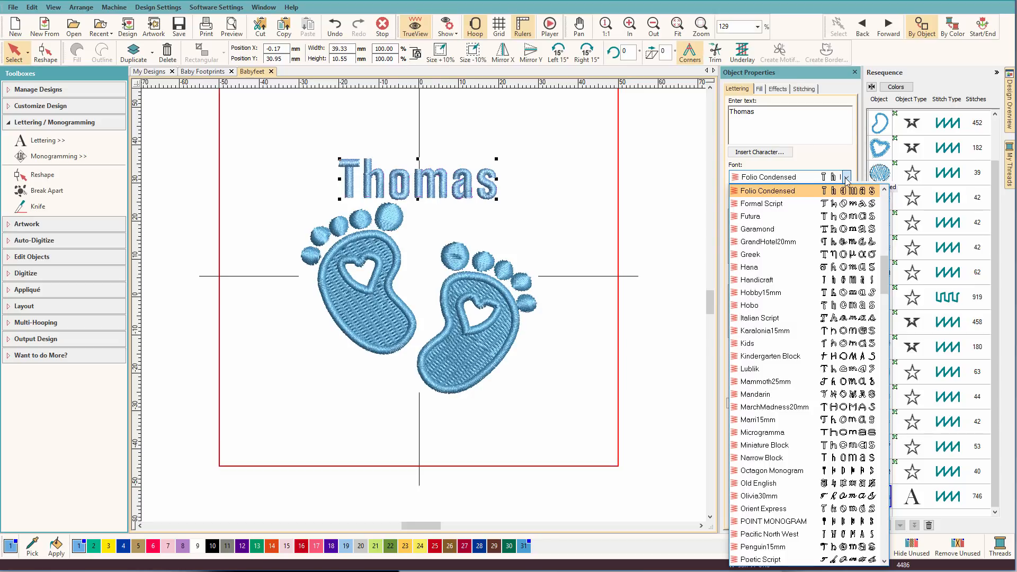
key(w)
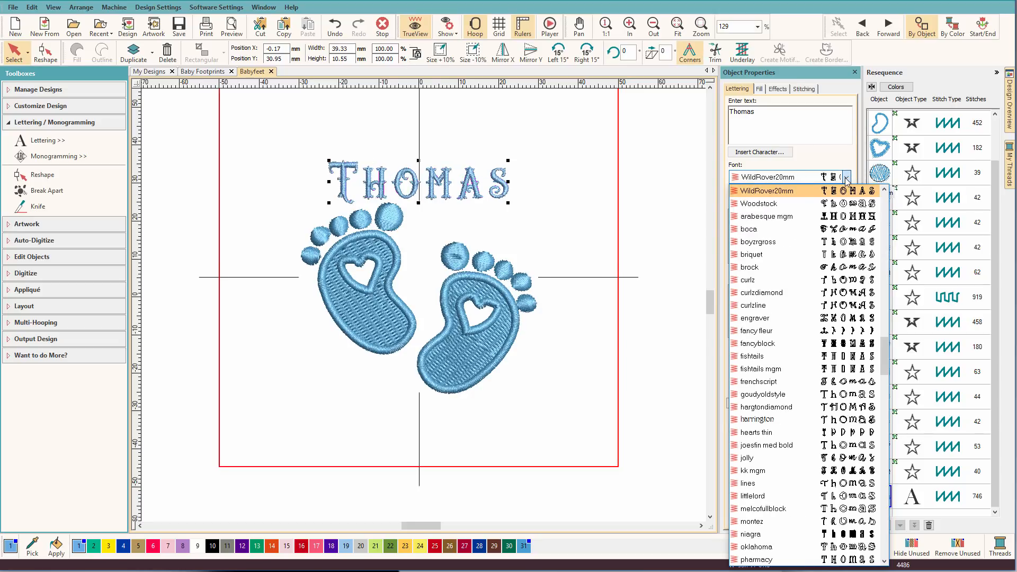
click(753, 205)
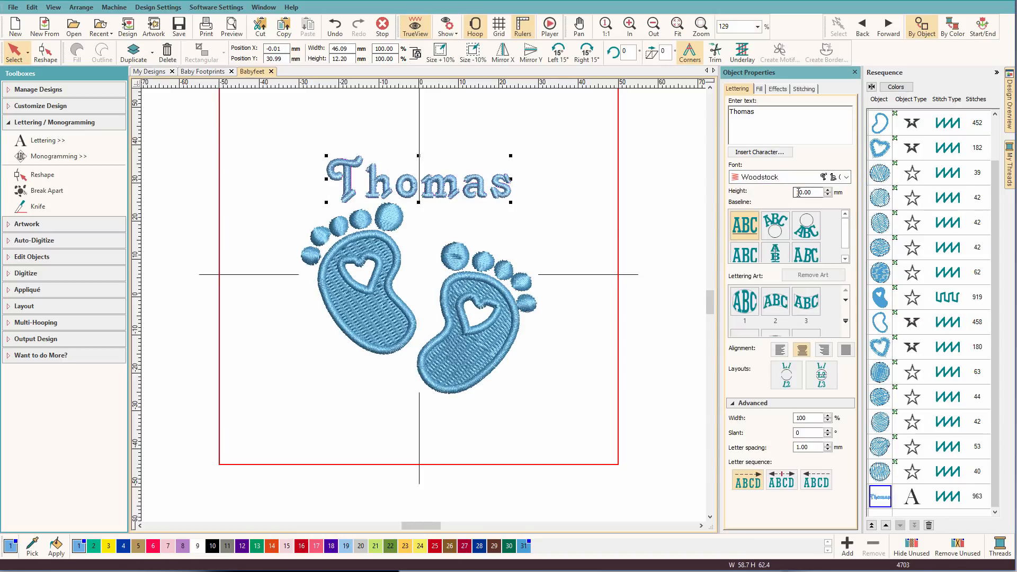
Try increasing the name lettering's height in small increments to 10.5 mm
click(826, 189)
click(827, 189)
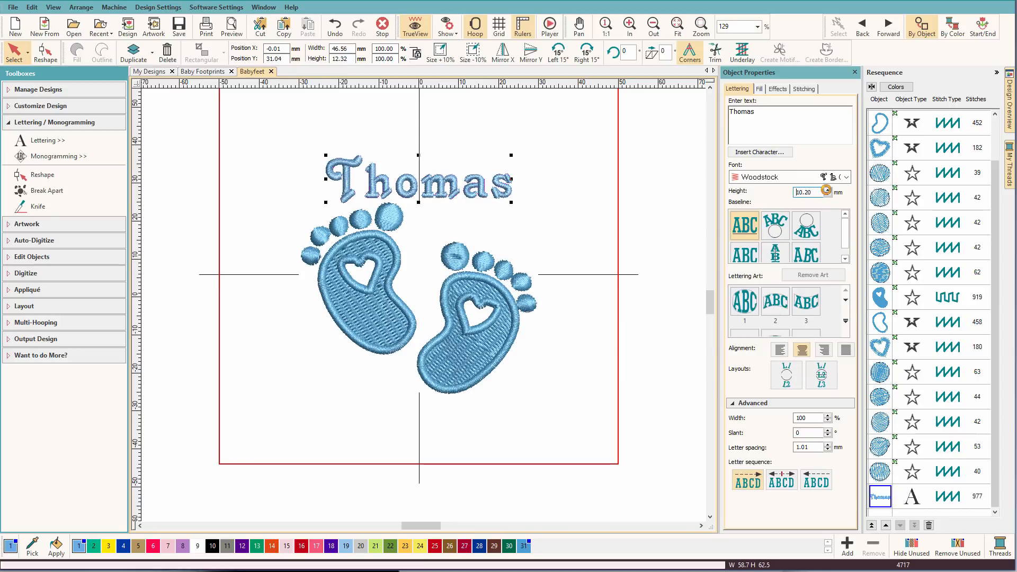
click(826, 189)
click(827, 190)
click(827, 189)
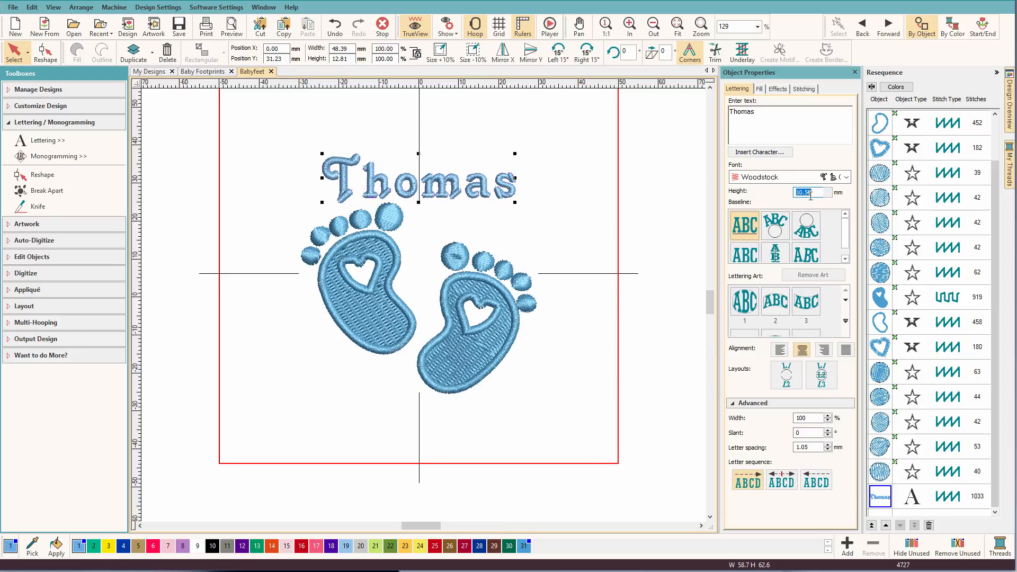
Set the name lettering's height to 12 mm
double_click(814, 192)
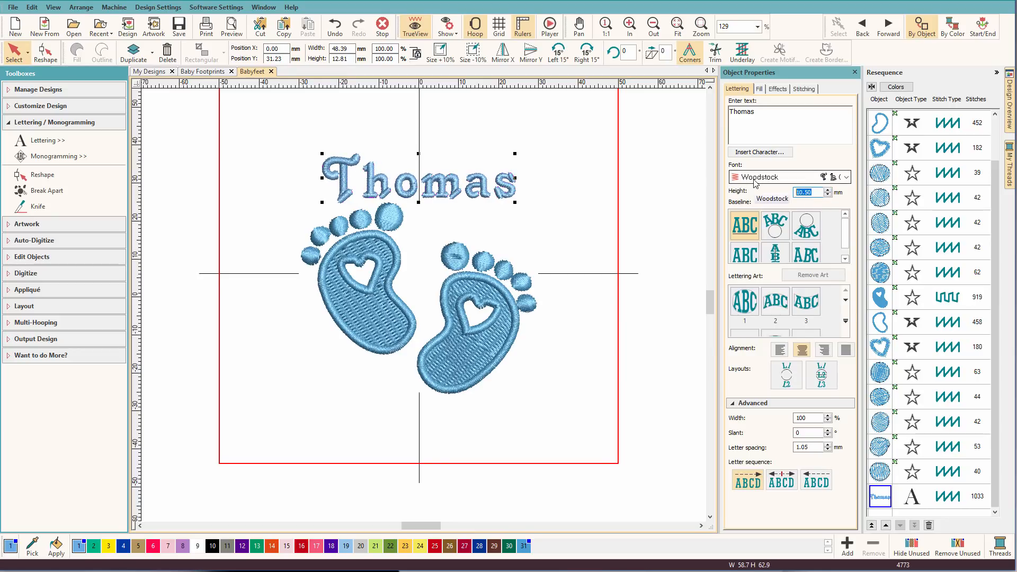
text(12)
key(Return)
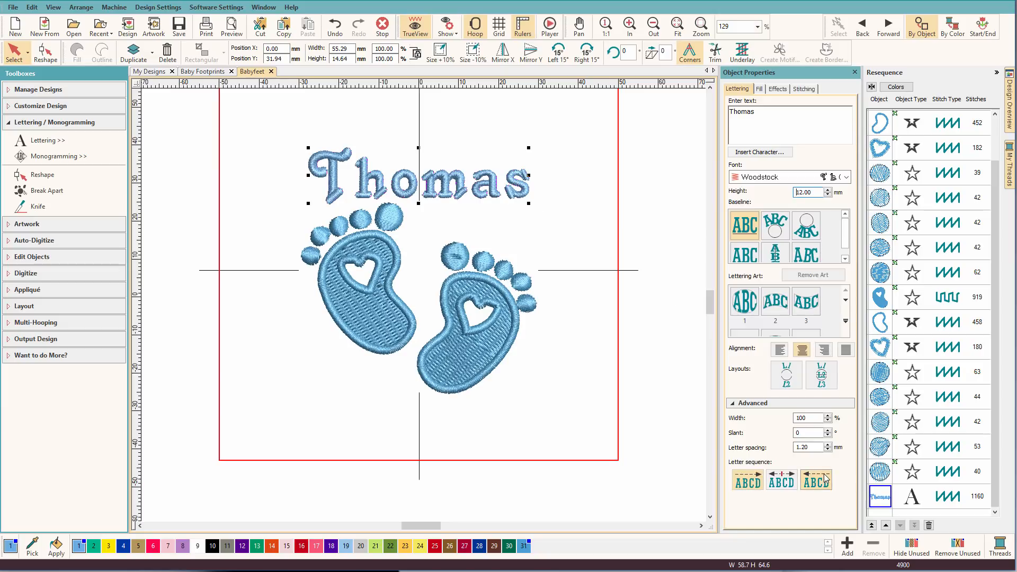
Set the name lettering's letter spacing to 0.50 mm
click(827, 449)
click(827, 449)
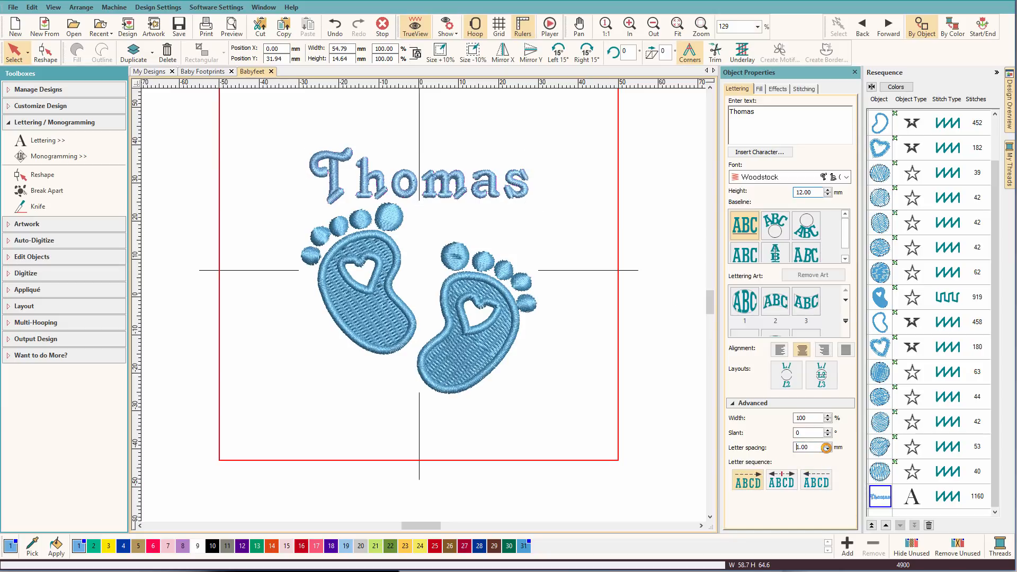
click(827, 450)
click(827, 449)
click(827, 449)
click(826, 449)
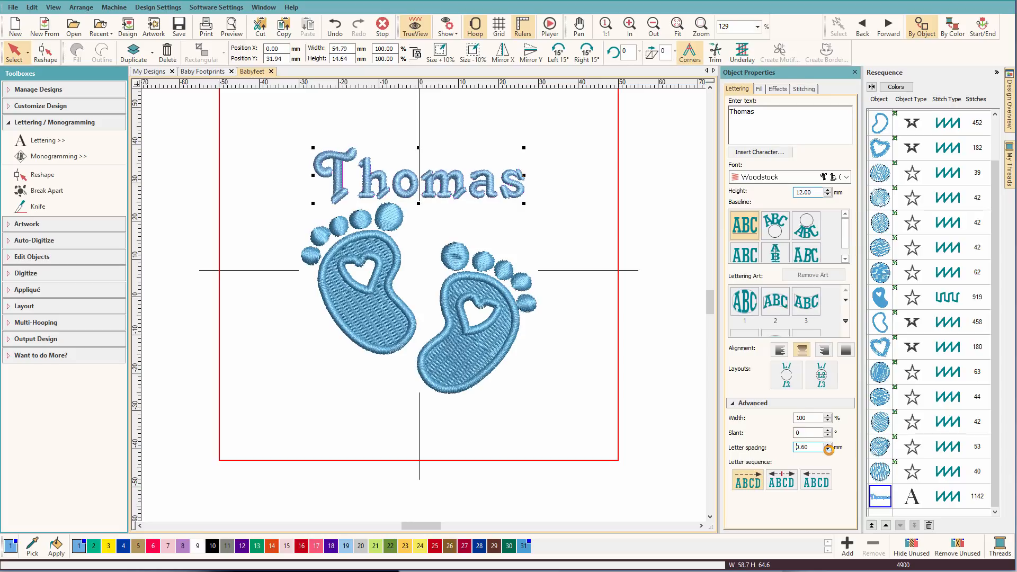
click(827, 449)
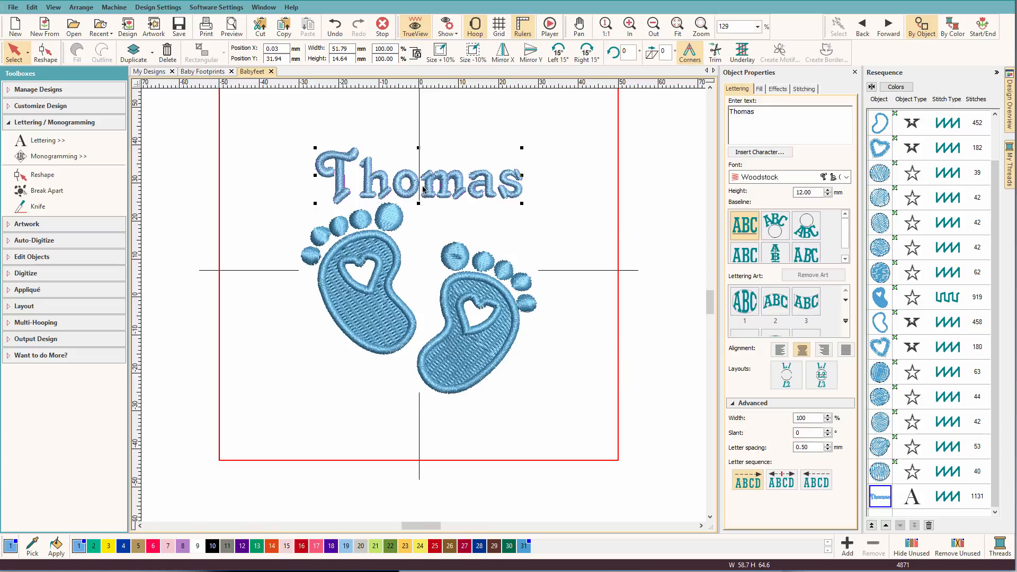
Duplicate the name lettering to just below the feet and replace the copy's text with the baby's birth date
drag(423, 188, 424, 427)
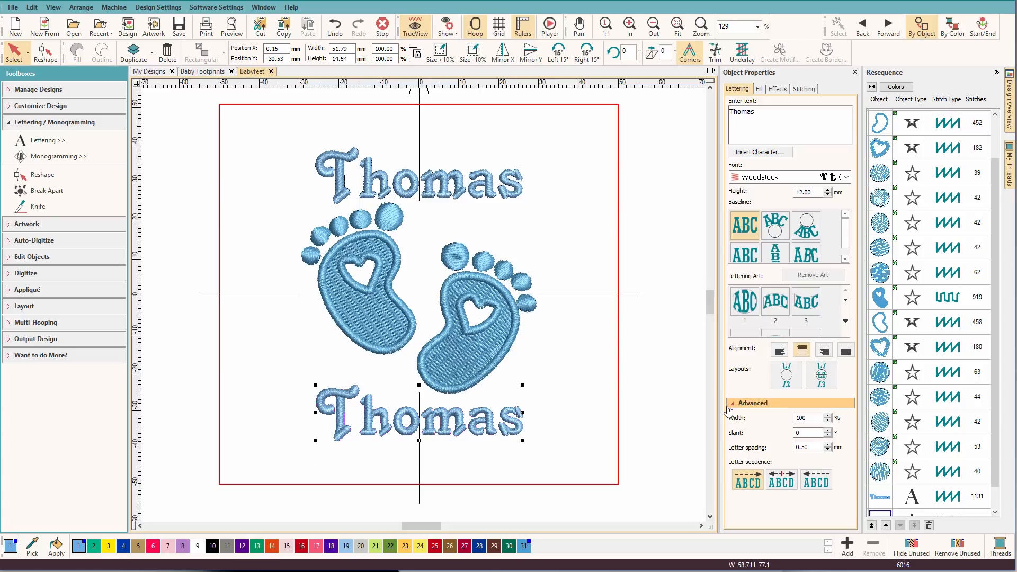
double_click(755, 119)
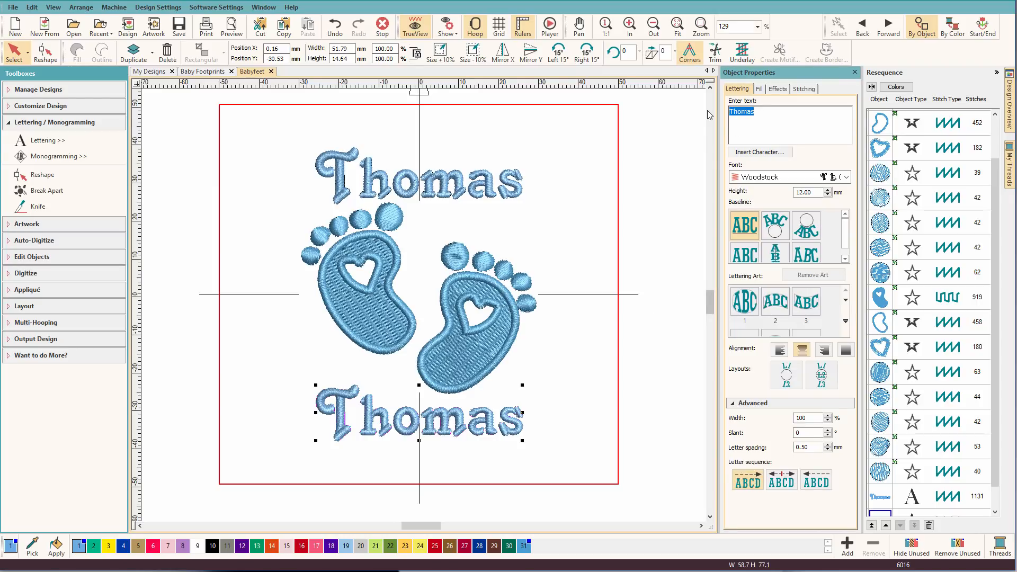
click(710, 115)
text(04.05.18)
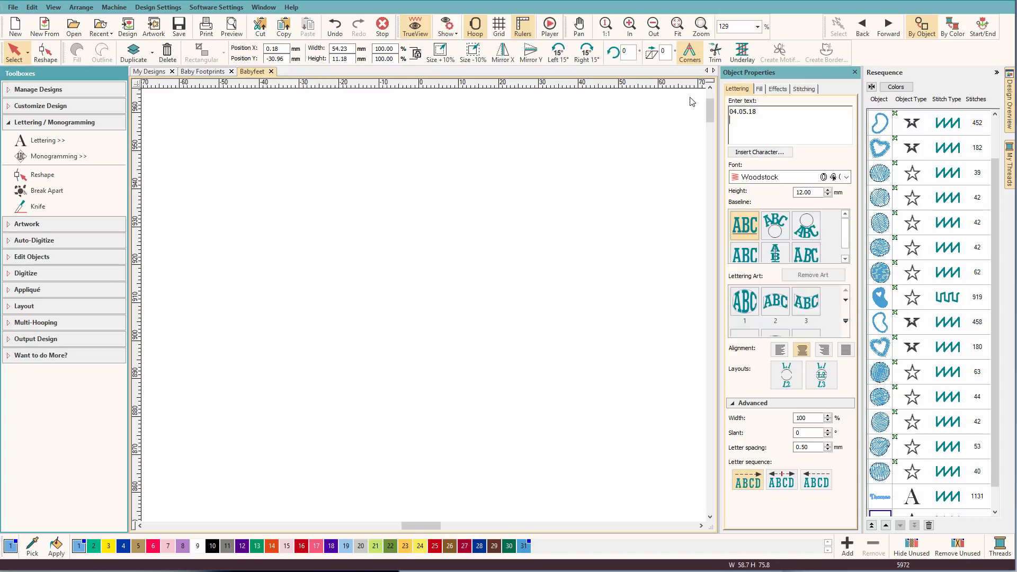
Set the date lettering's height to 10 mm, and reduce it to 9 mm
click(676, 26)
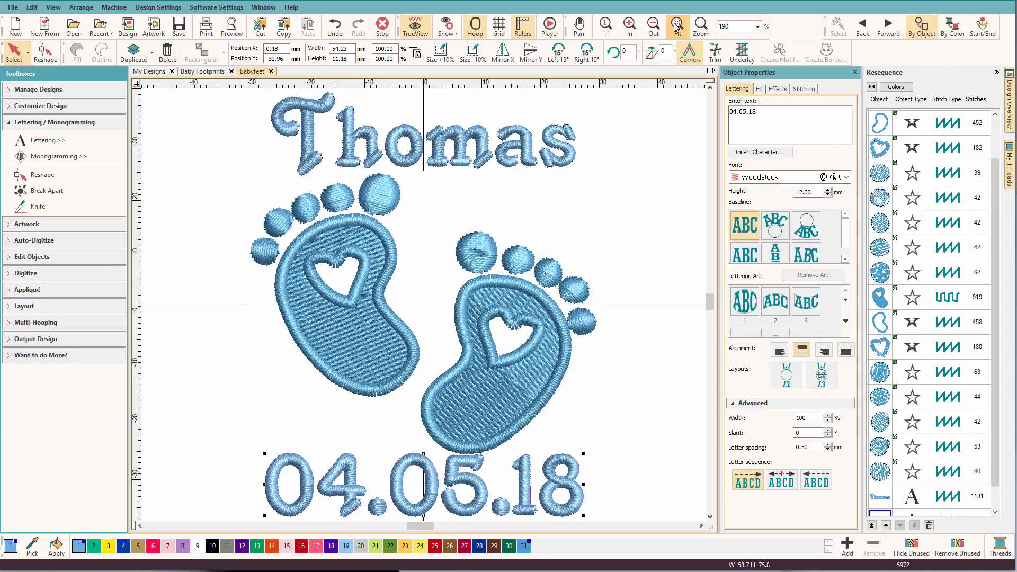
double_click(804, 193)
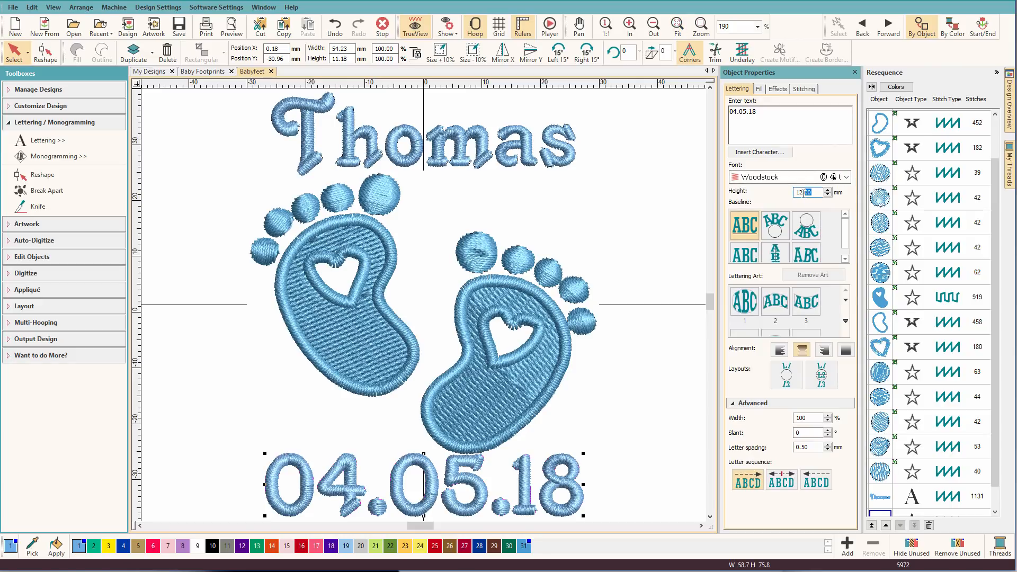
drag(804, 194, 783, 192)
text(10)
key(Return)
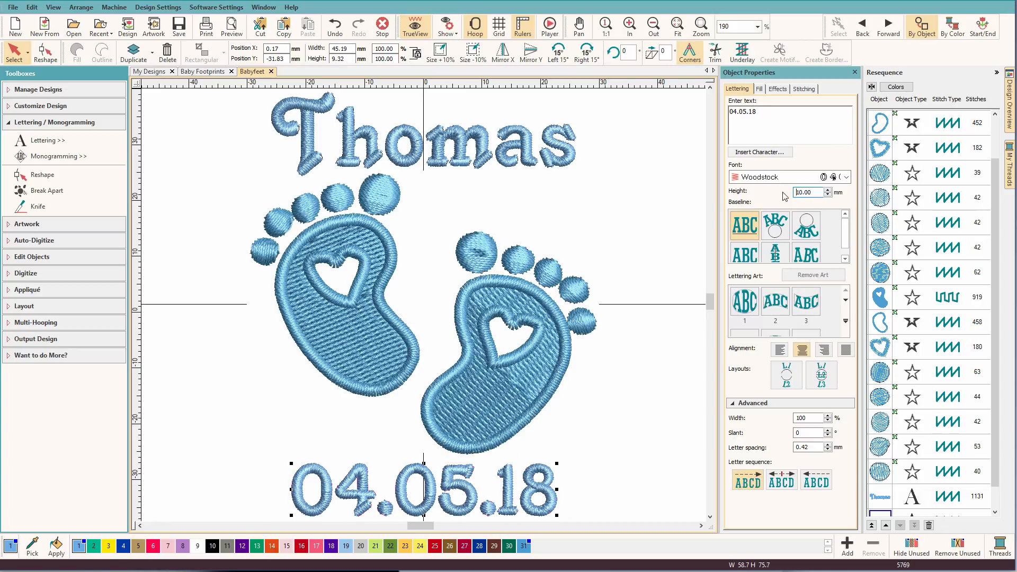
double_click(816, 191)
text(9)
key(Return)
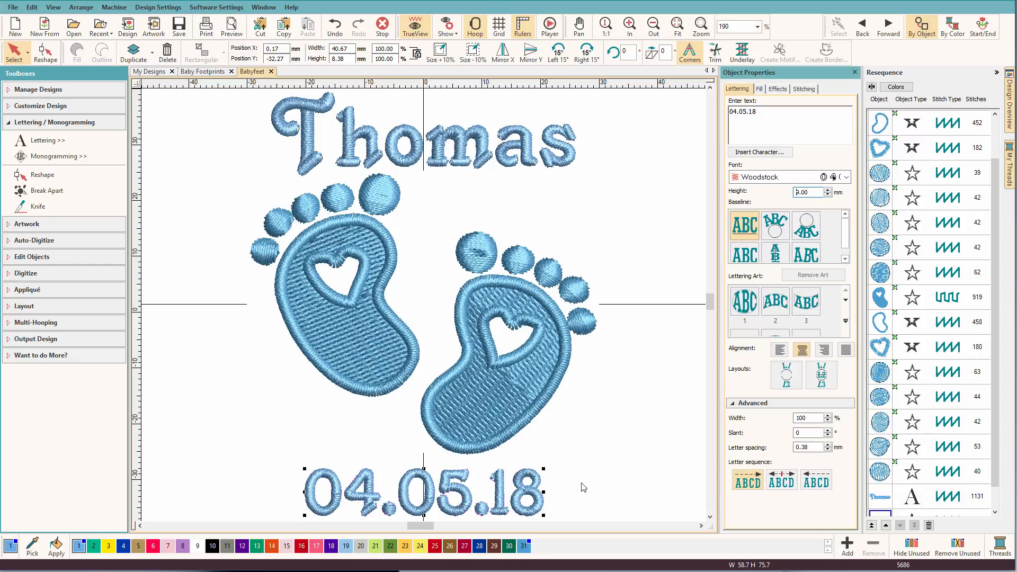
Recolor the grouped footprints with light blue thread color 19 and deselect them
scroll(585, 482, down, 1)
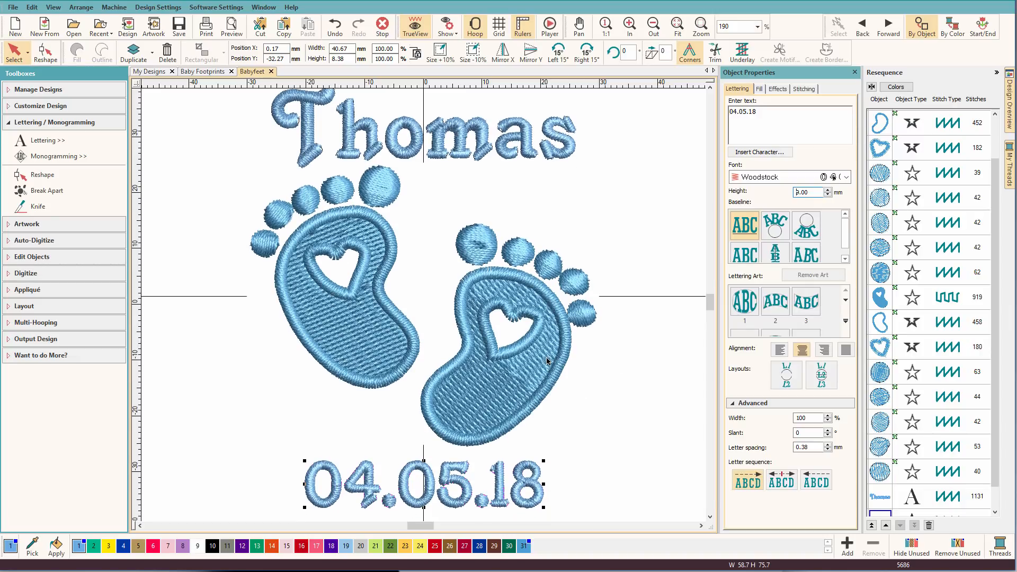
click(546, 357)
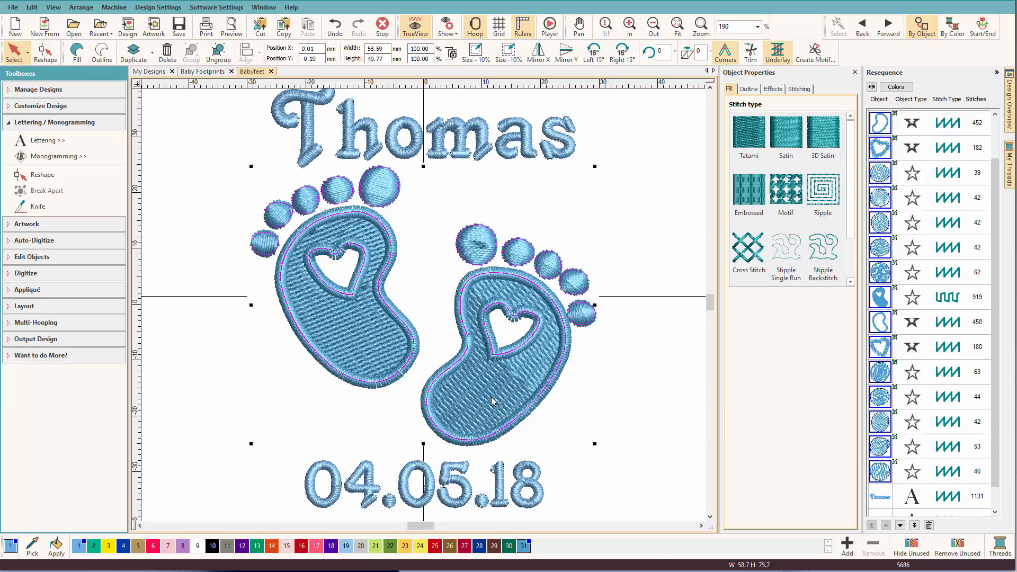
click(345, 546)
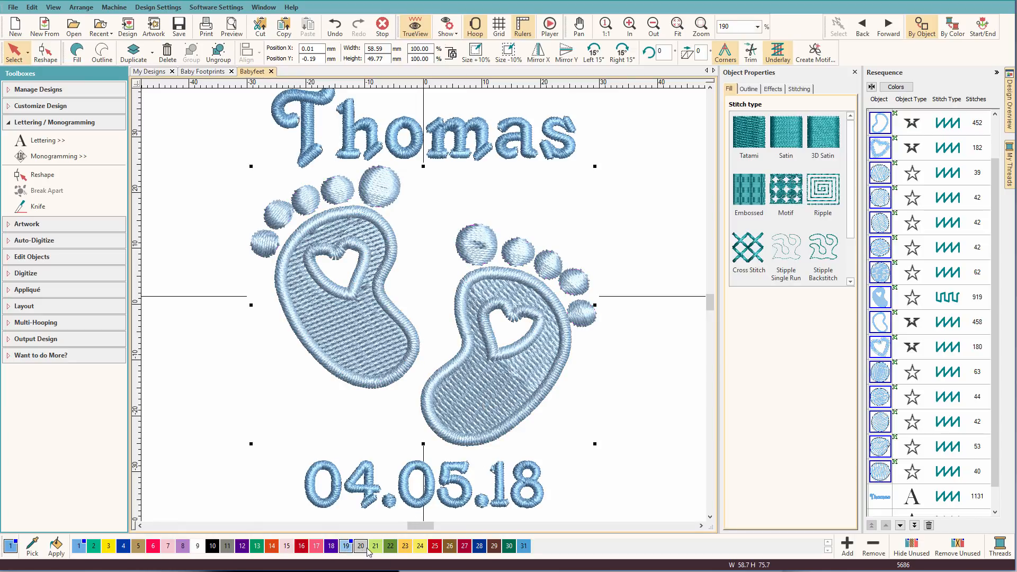
click(622, 400)
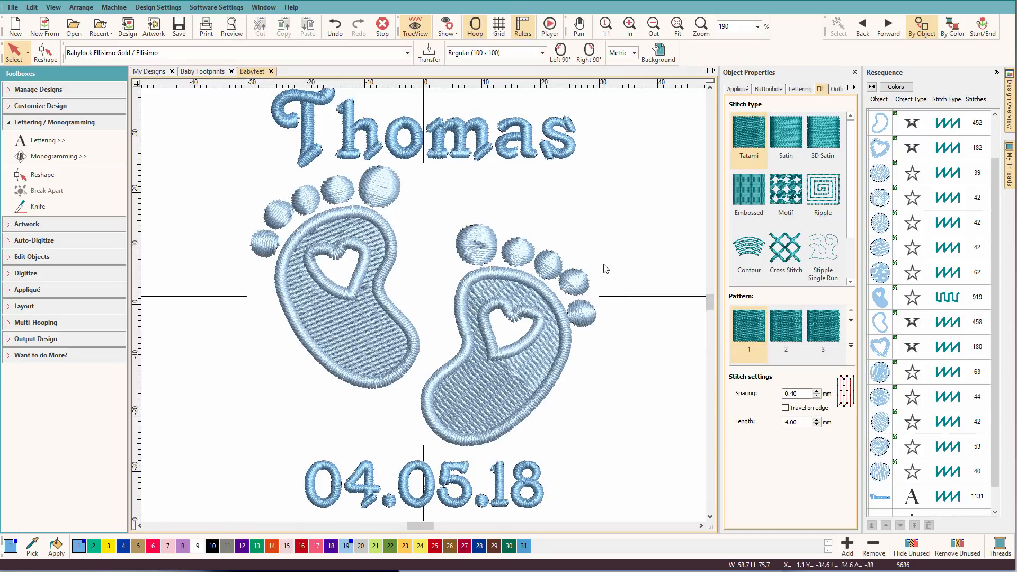
Select the whole design and apply Closest Join to all its objects
key(ctrl+a)
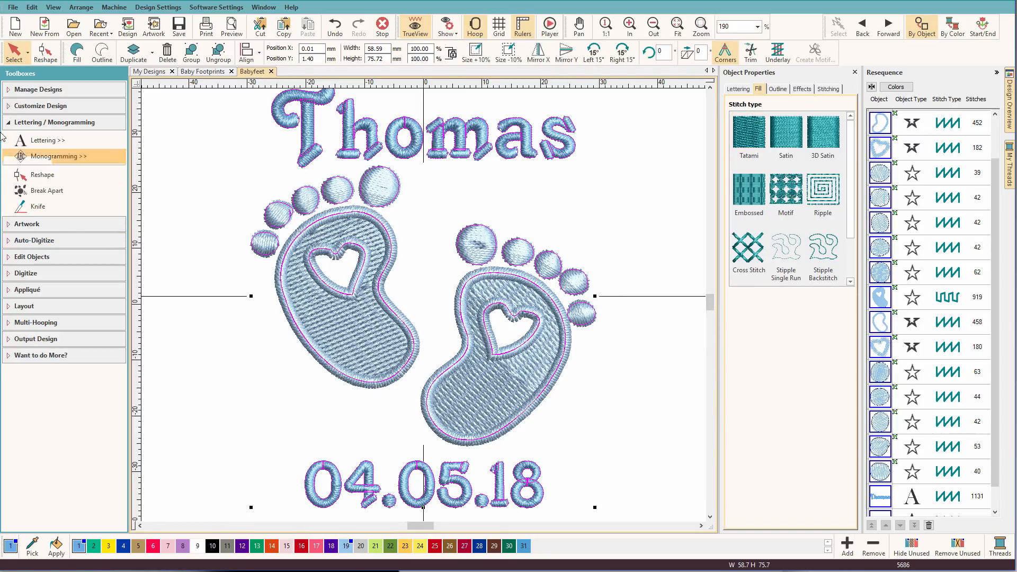
click(8, 122)
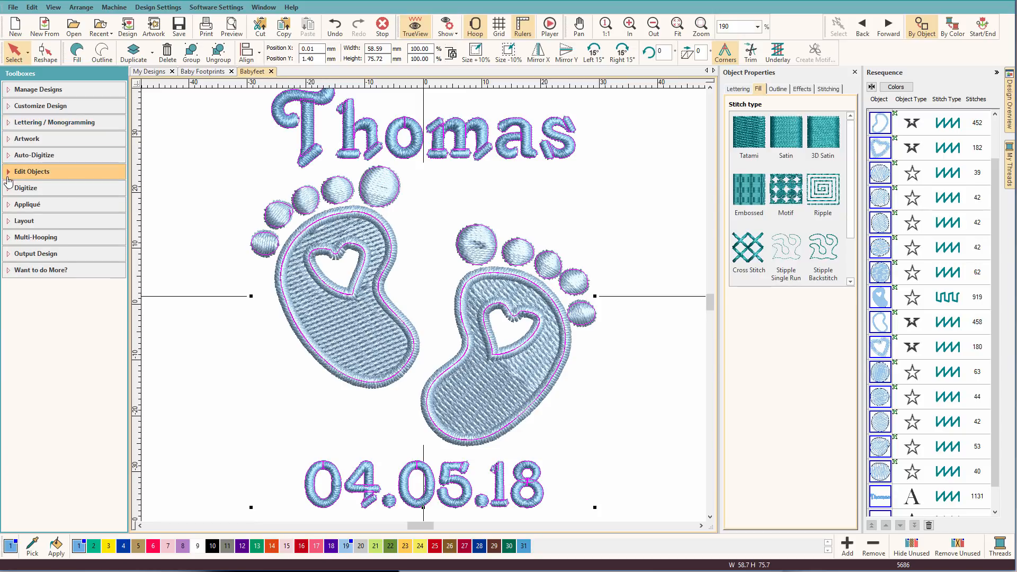
click(8, 172)
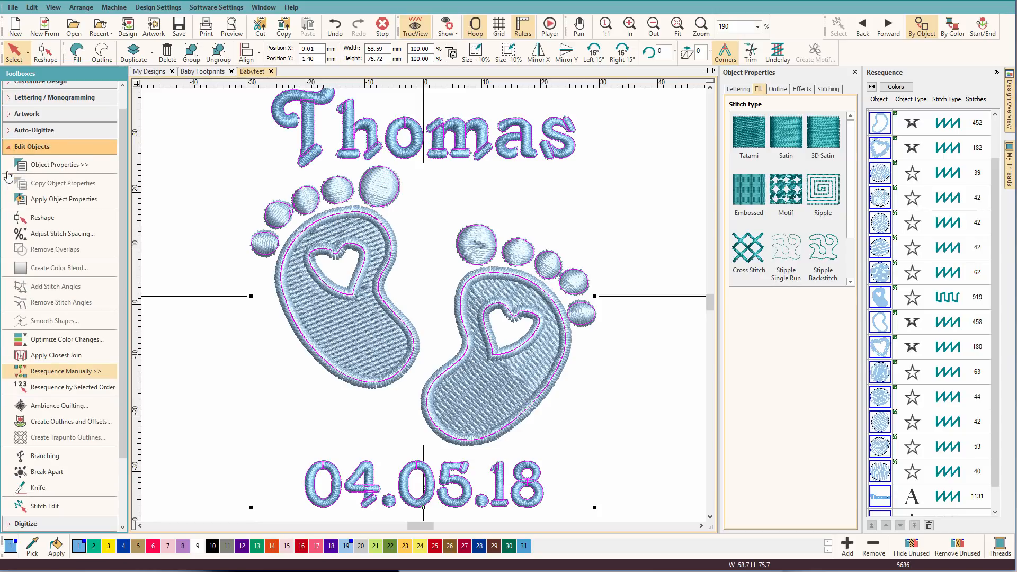
click(57, 355)
click(229, 355)
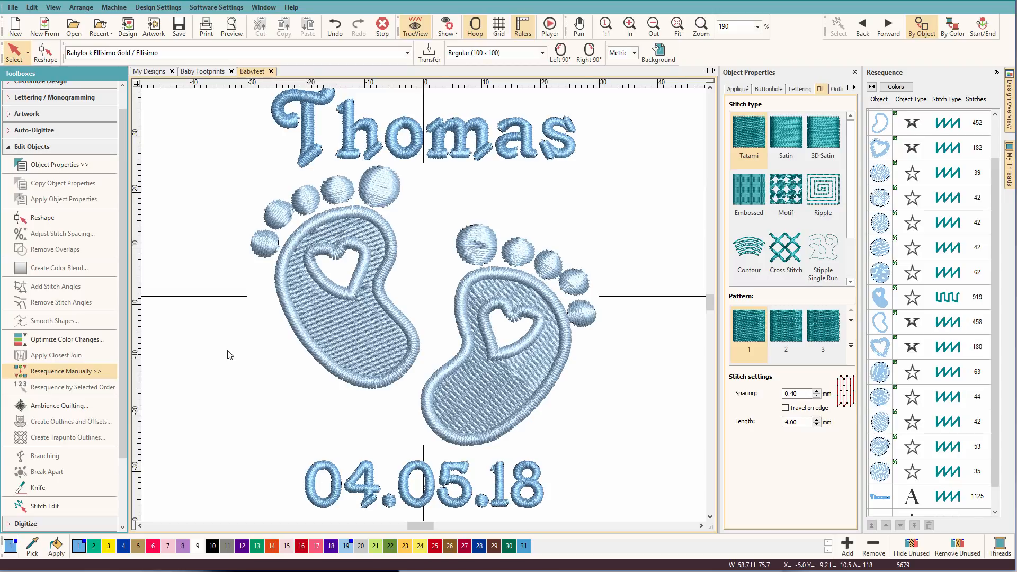
Play the stitch-out simulation of the design, slowing it to 3540 s/m and raising it to 47940 s/m
click(551, 26)
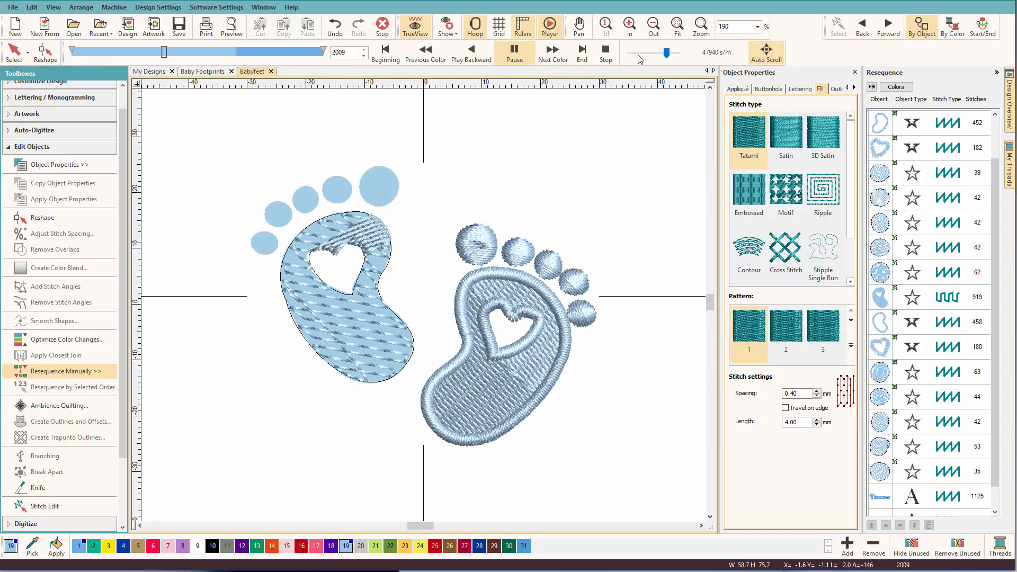
drag(667, 53, 651, 50)
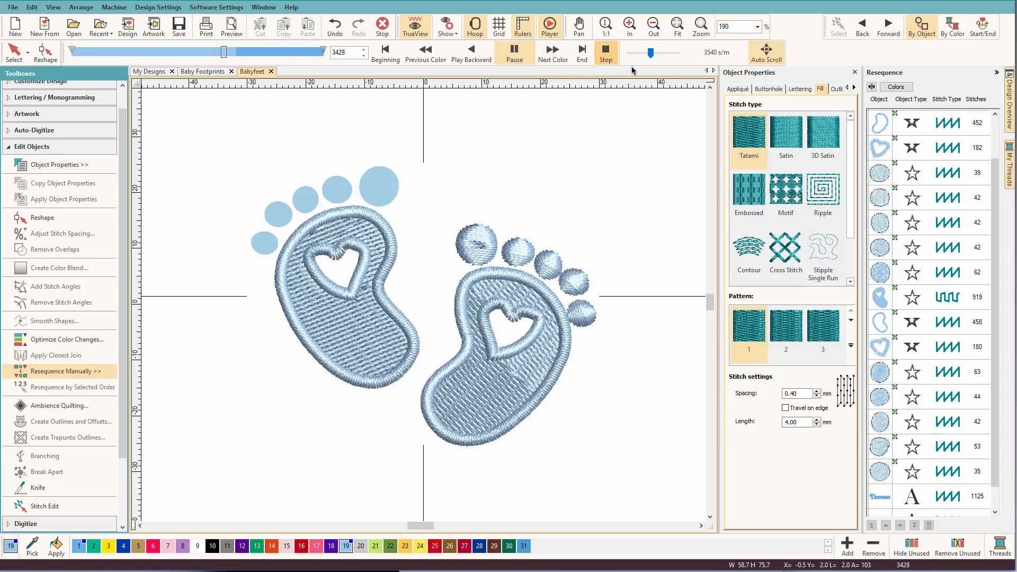
drag(652, 54, 666, 55)
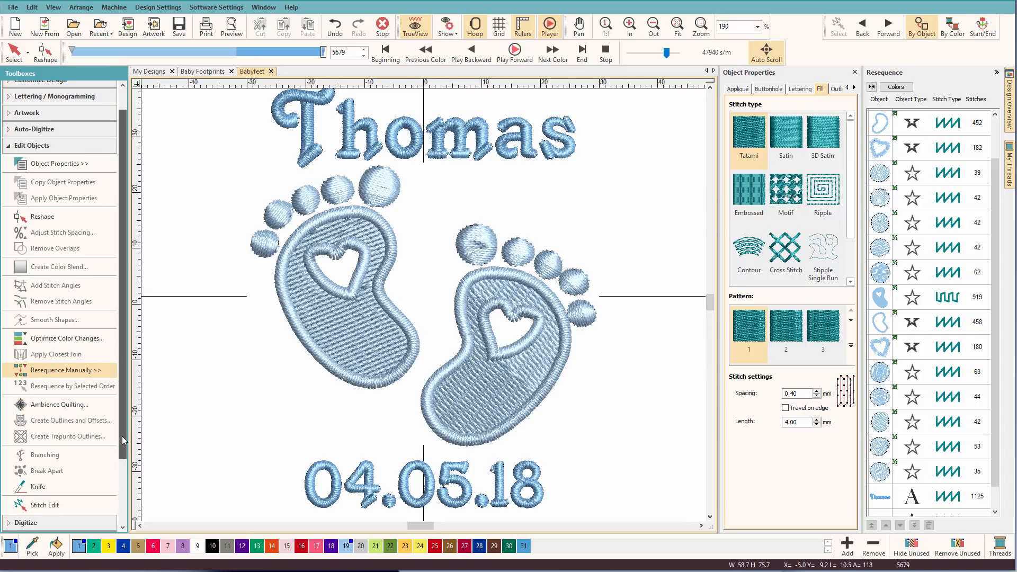
Export the design as Babyfeet in Tajima (*.DST) format to the LG designs folder
drag(118, 451, 122, 532)
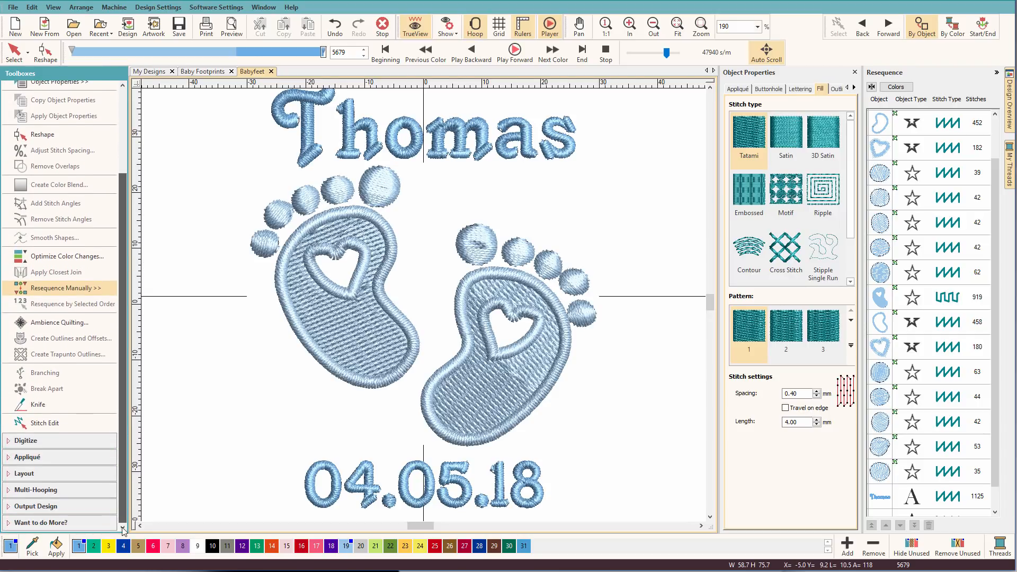
click(36, 506)
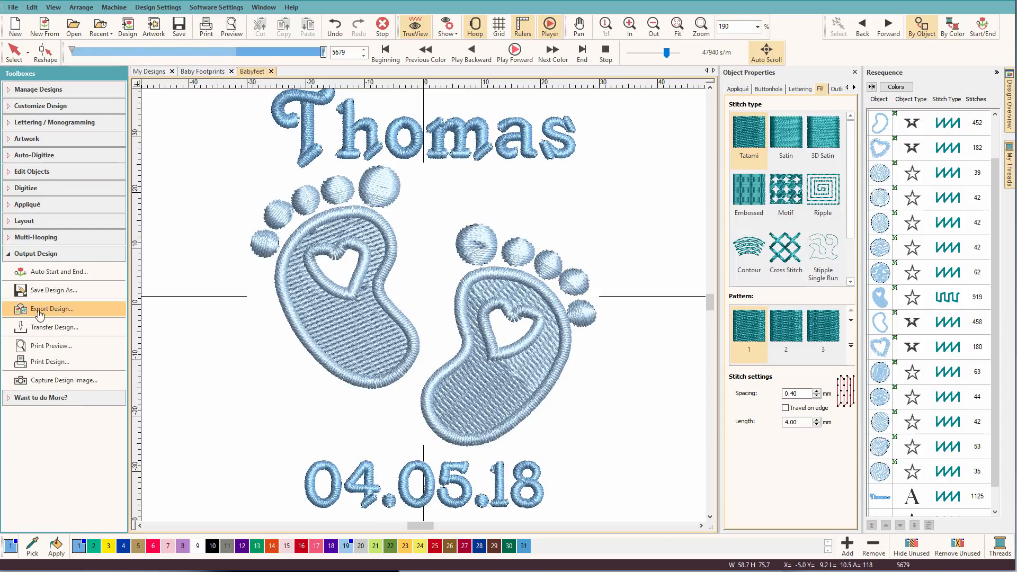
click(38, 309)
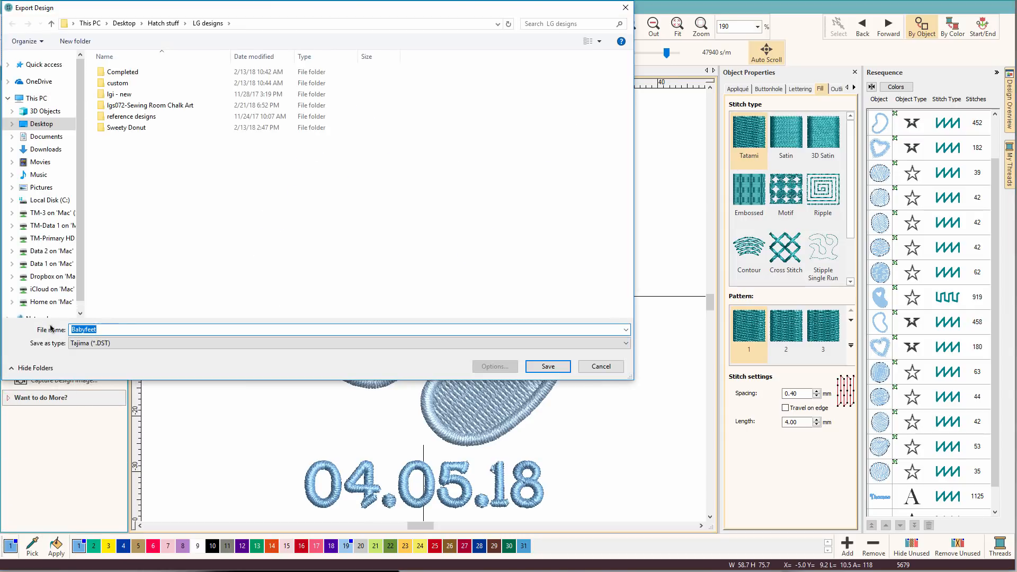
click(159, 345)
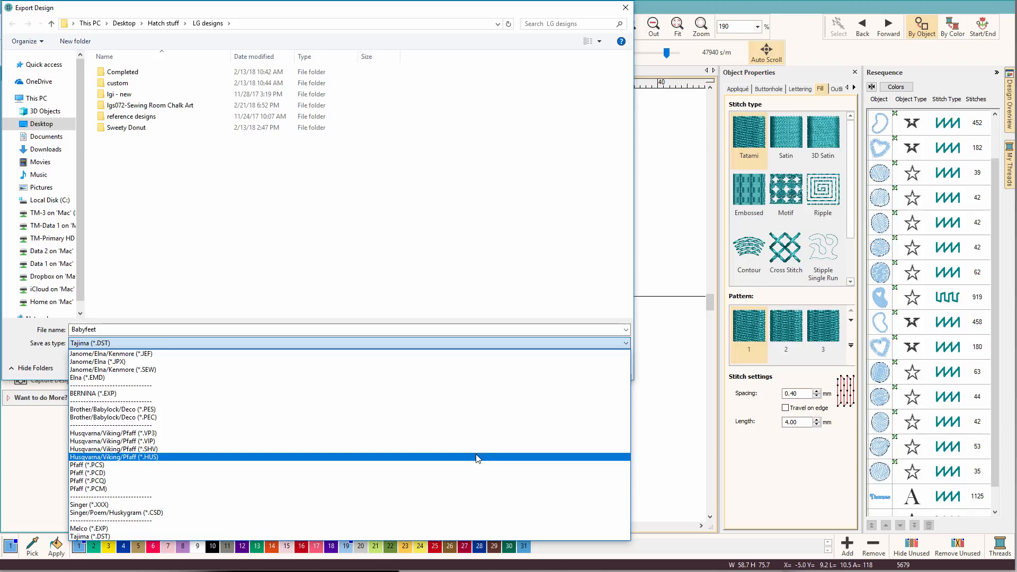
click(358, 537)
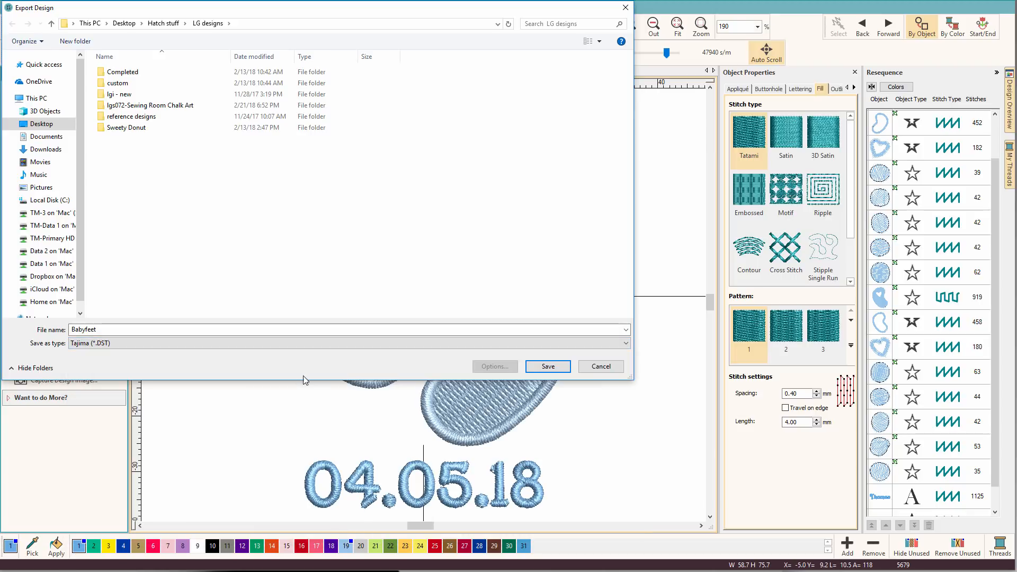
click(548, 370)
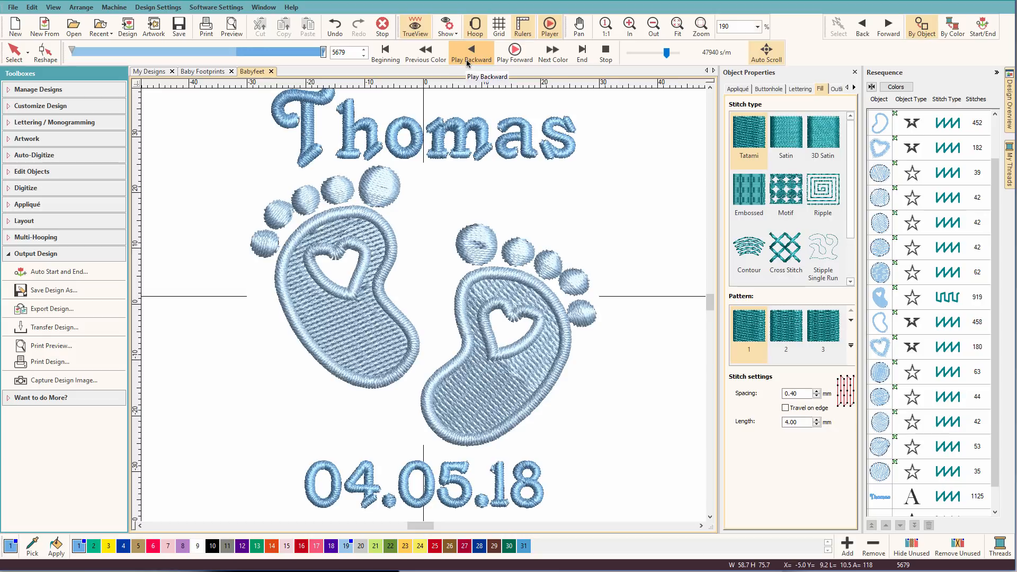
Exit the stitch player and extend the name lettering above the feet into the girl's version of the name
click(612, 27)
click(653, 26)
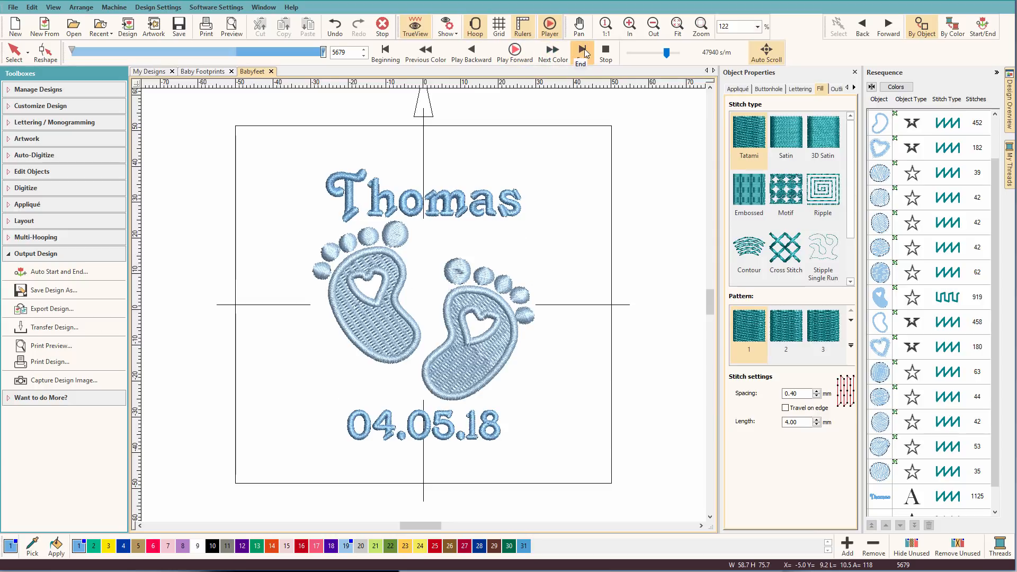
click(606, 52)
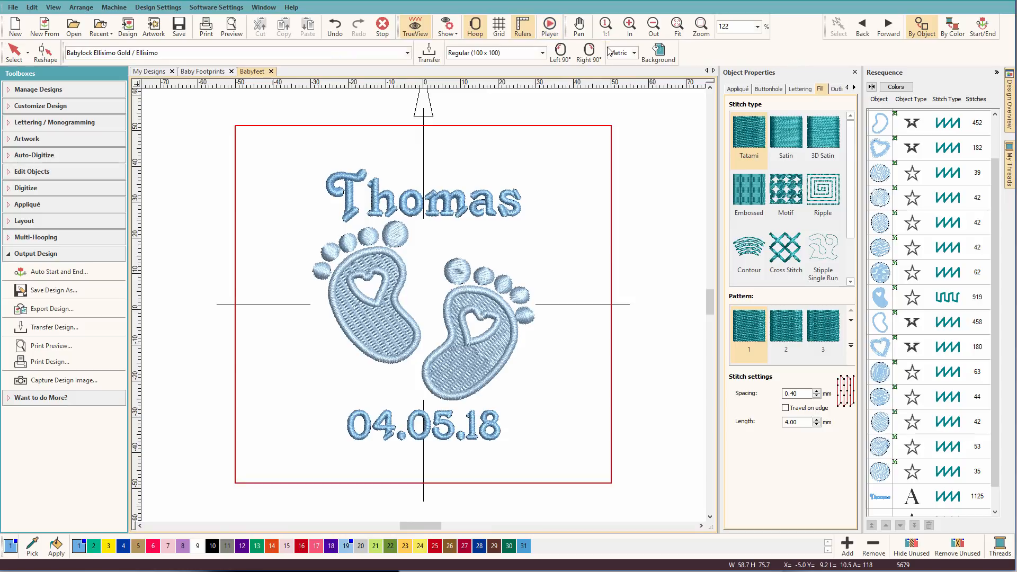
click(501, 219)
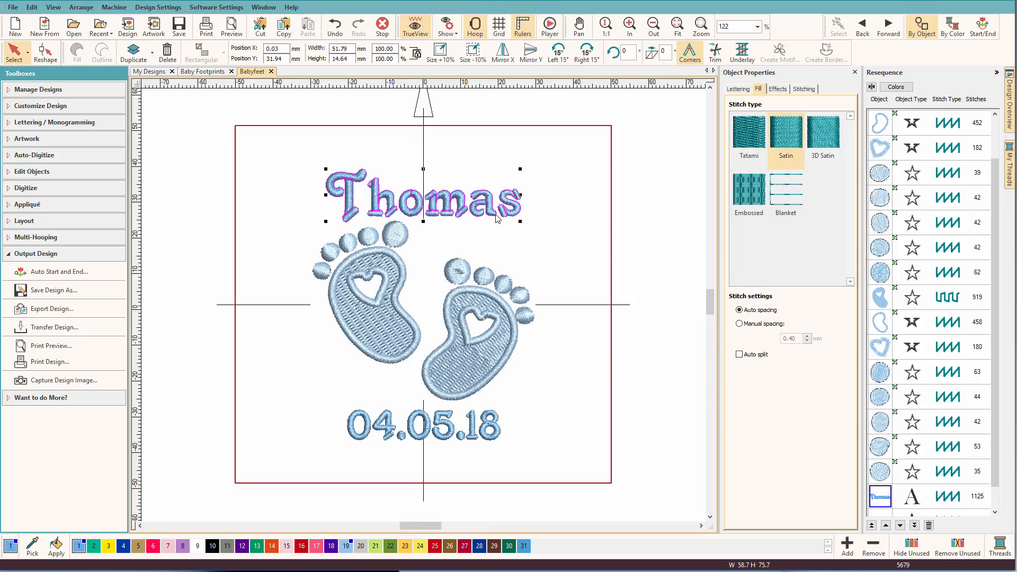
click(739, 90)
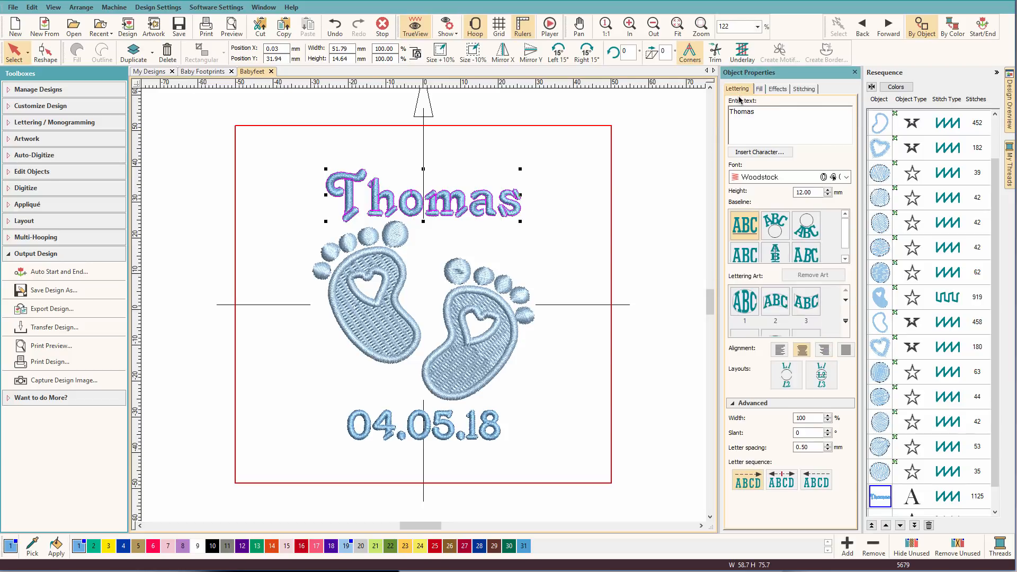
click(759, 114)
text(ina)
Change the day in the date lettering below the feet
click(451, 432)
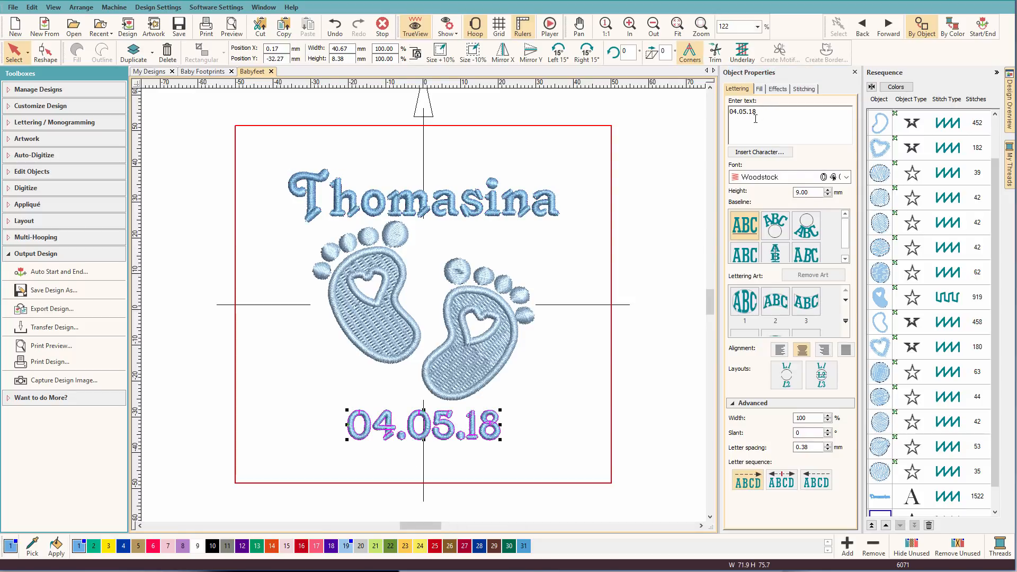
drag(739, 113, 743, 115)
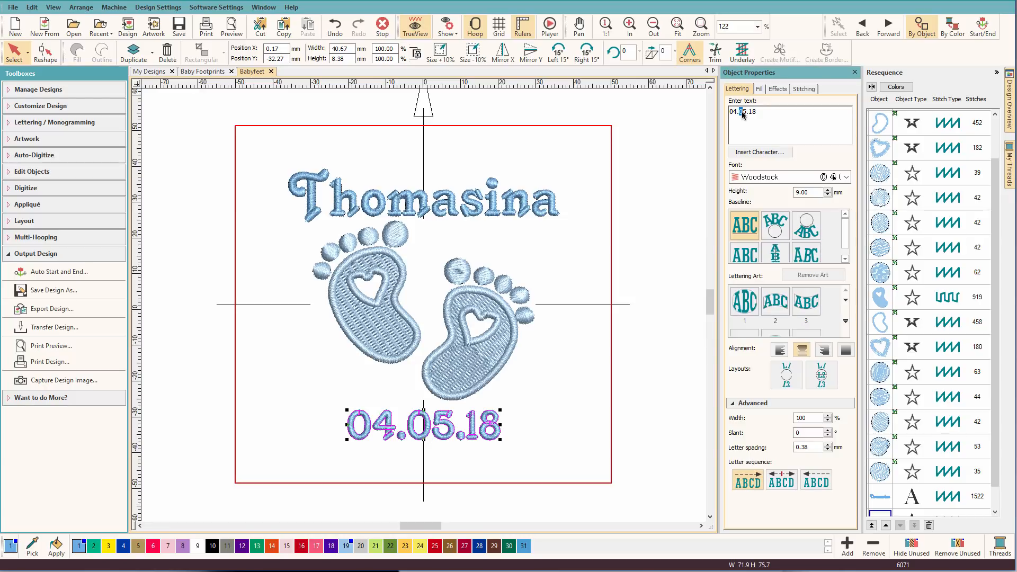
text(2)
key(Return)
key(BackSpace)
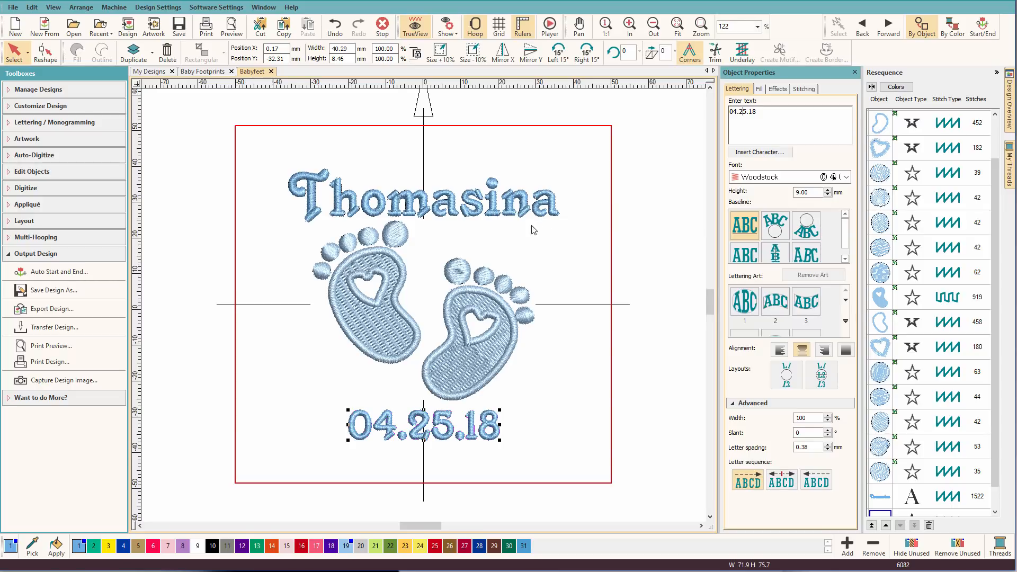
Recolor the footprints with pale pink thread color 15, and the name and date lettering with pink color 17
click(467, 354)
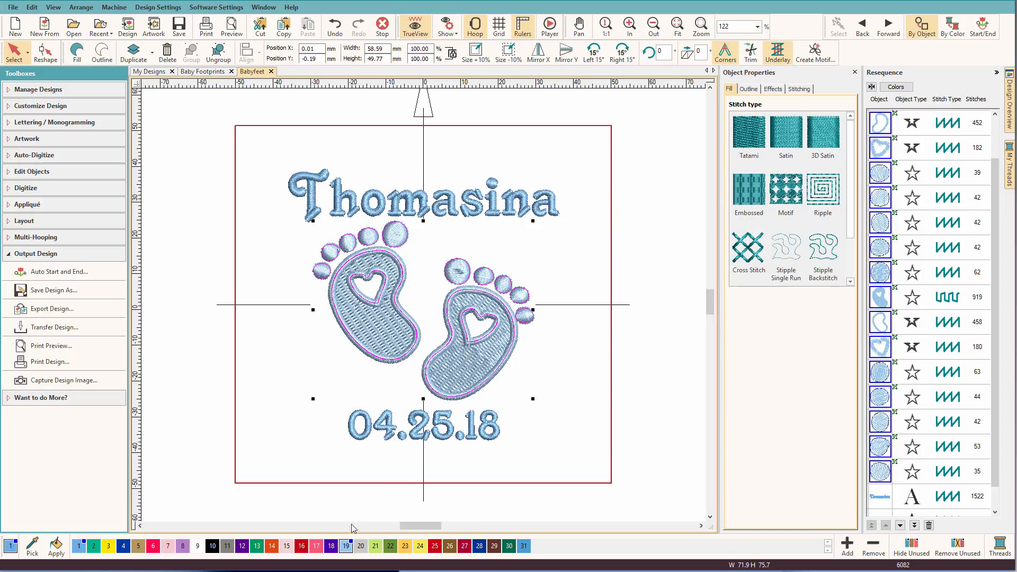
click(285, 546)
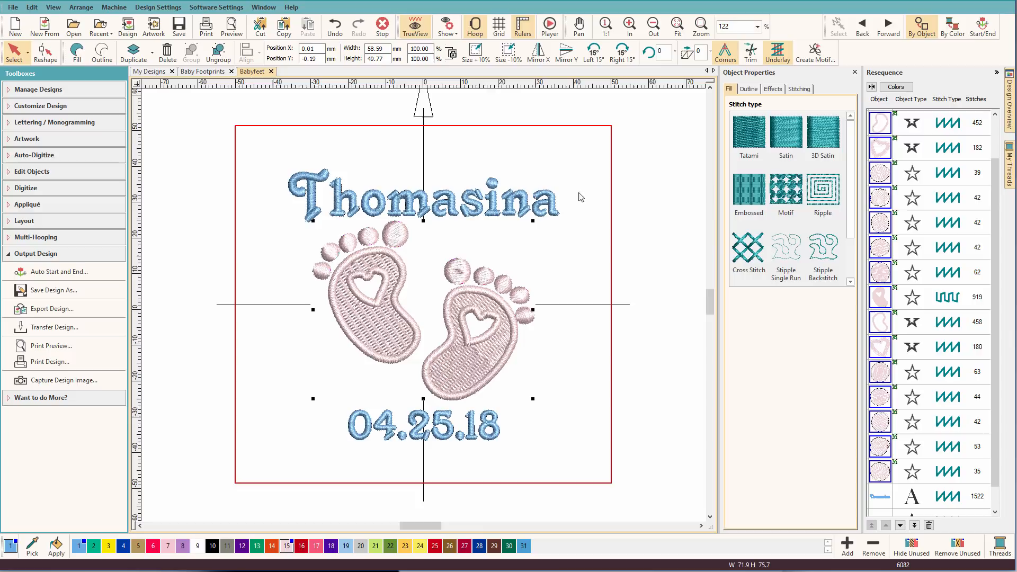
click(548, 200)
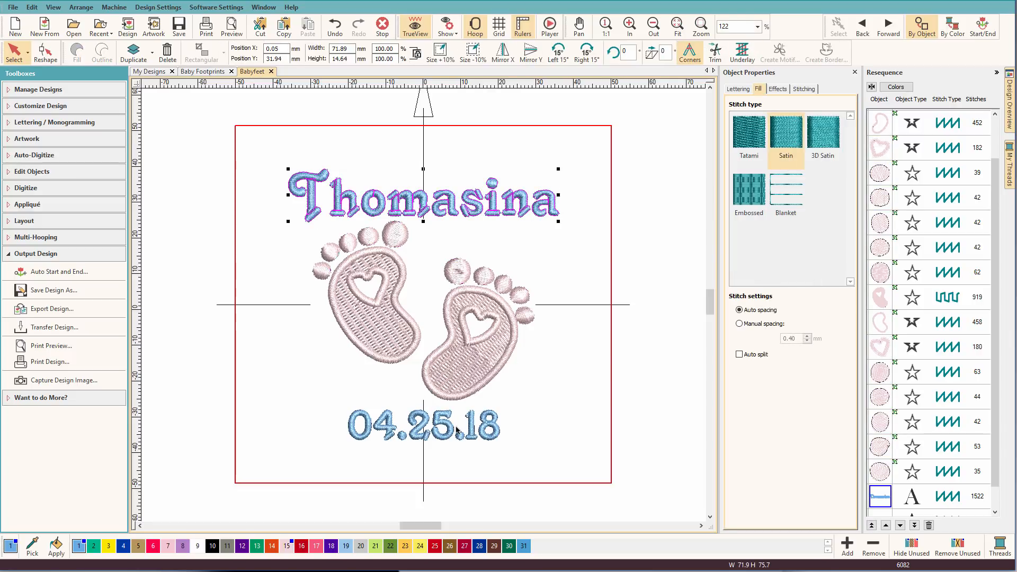
click(317, 546)
click(425, 435)
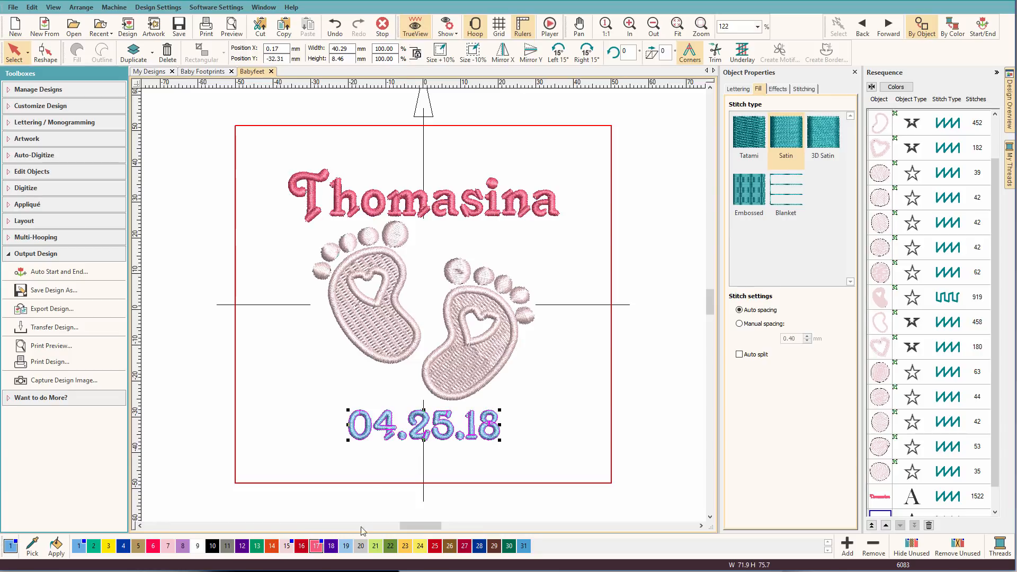
click(316, 546)
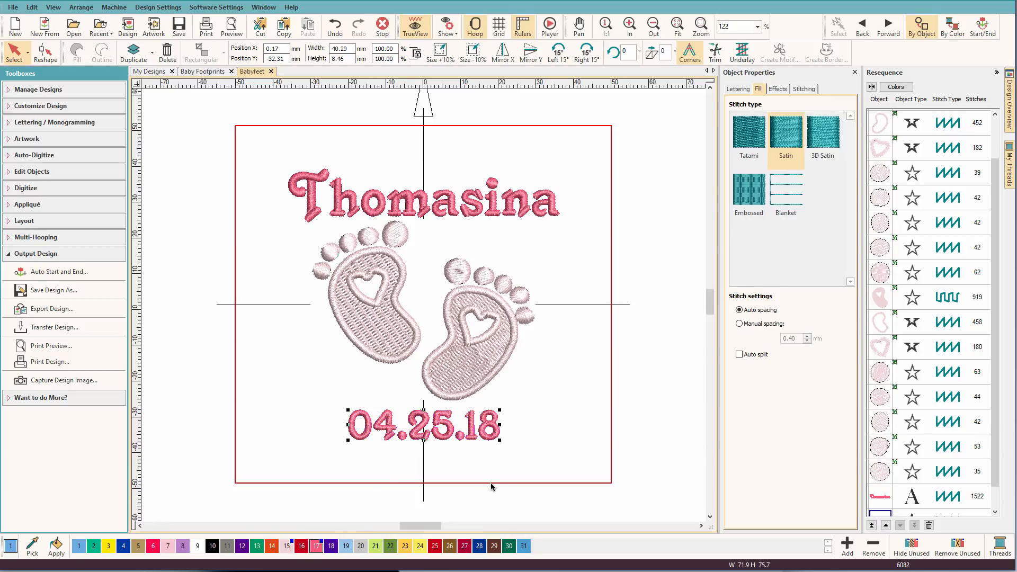